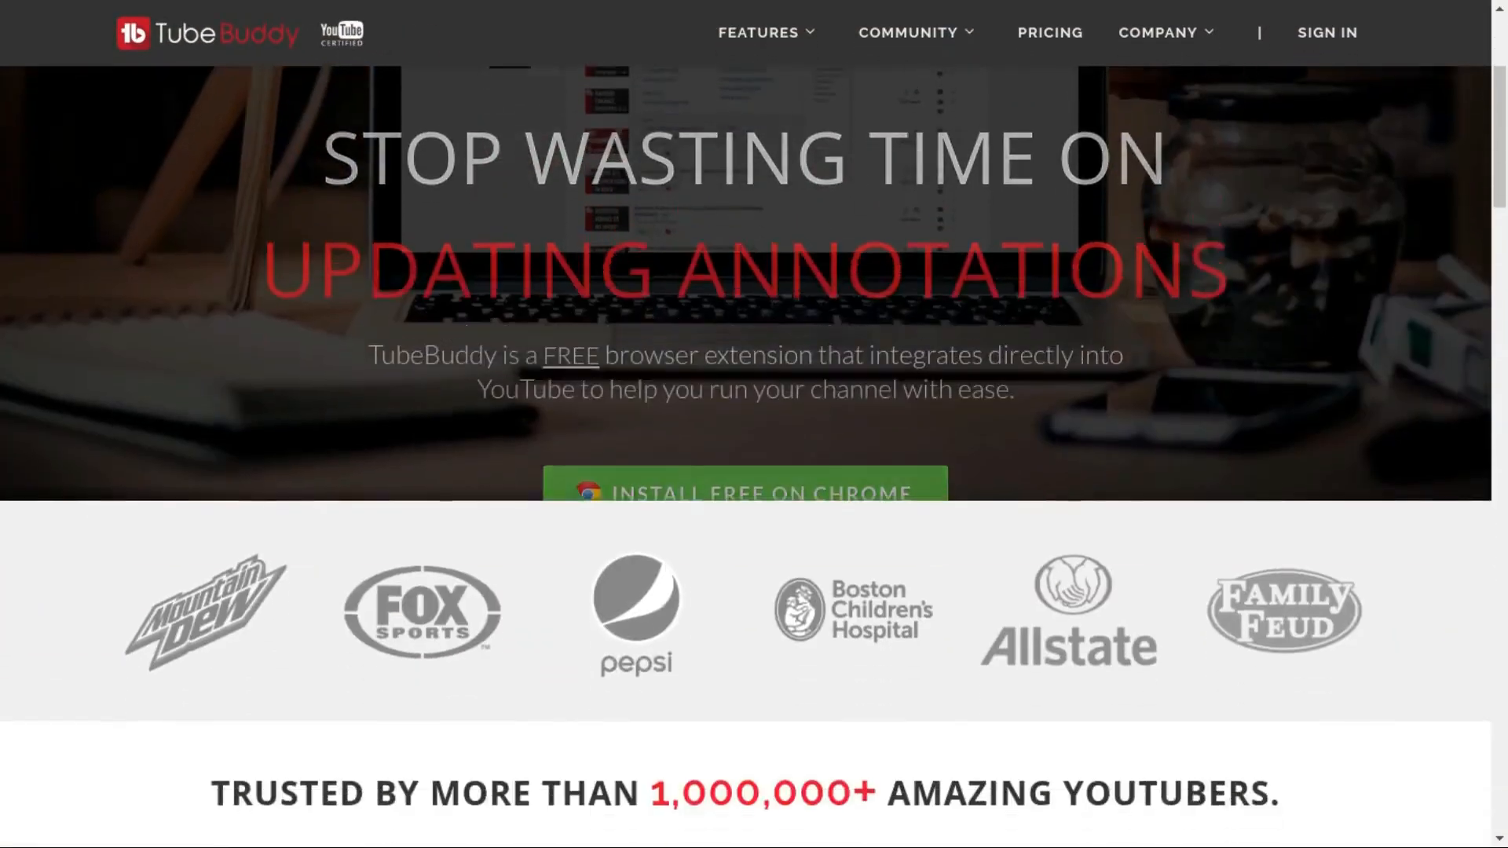
scroll(754, 472, down, 3)
scroll(754, 472, down, 3)
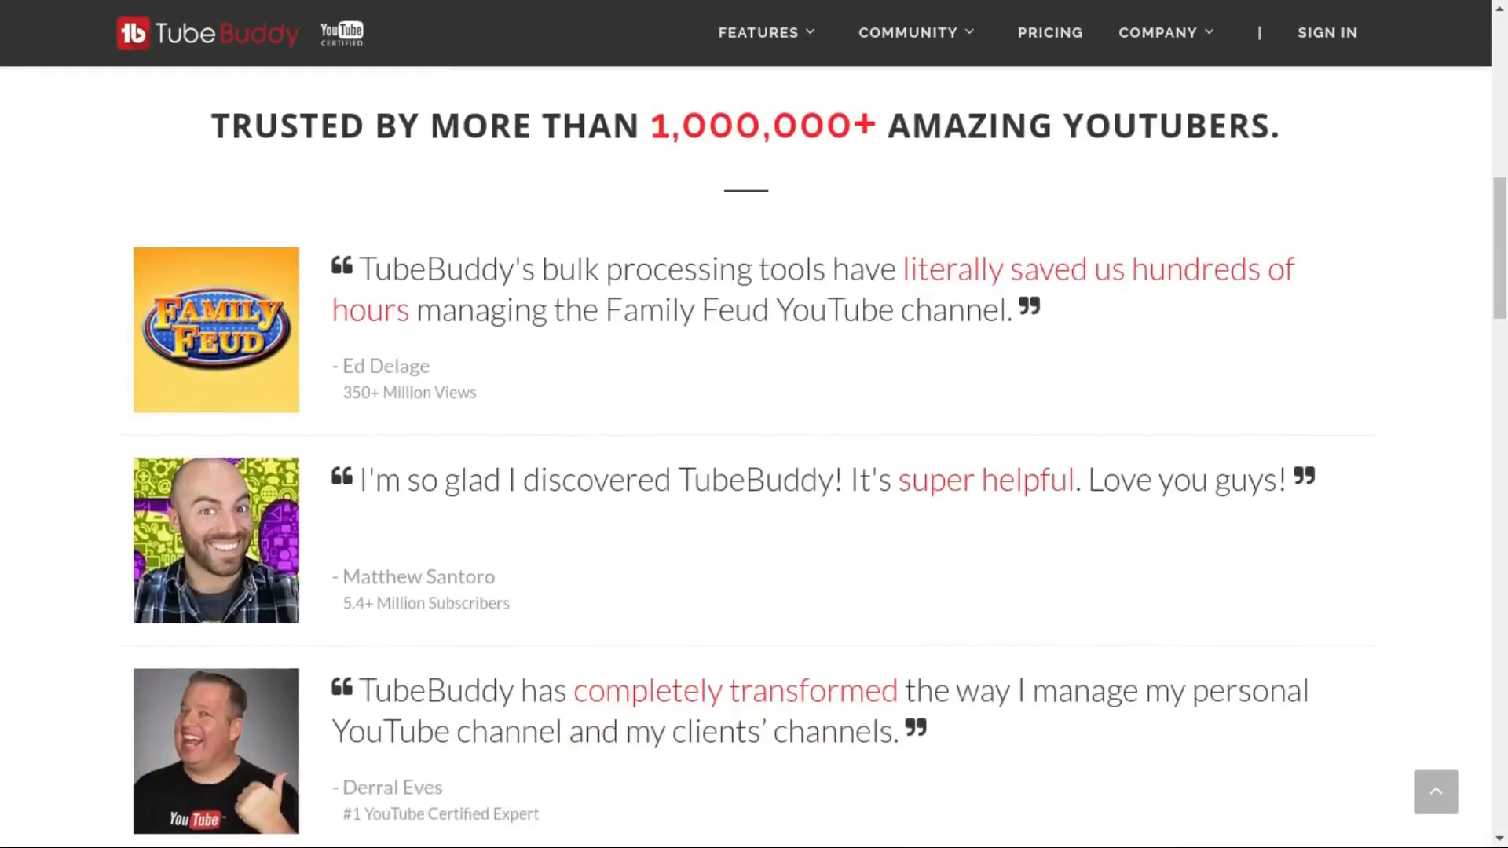
scroll(754, 472, down, 3)
scroll(754, 472, down, 3)
scroll(754, 471, down, 3)
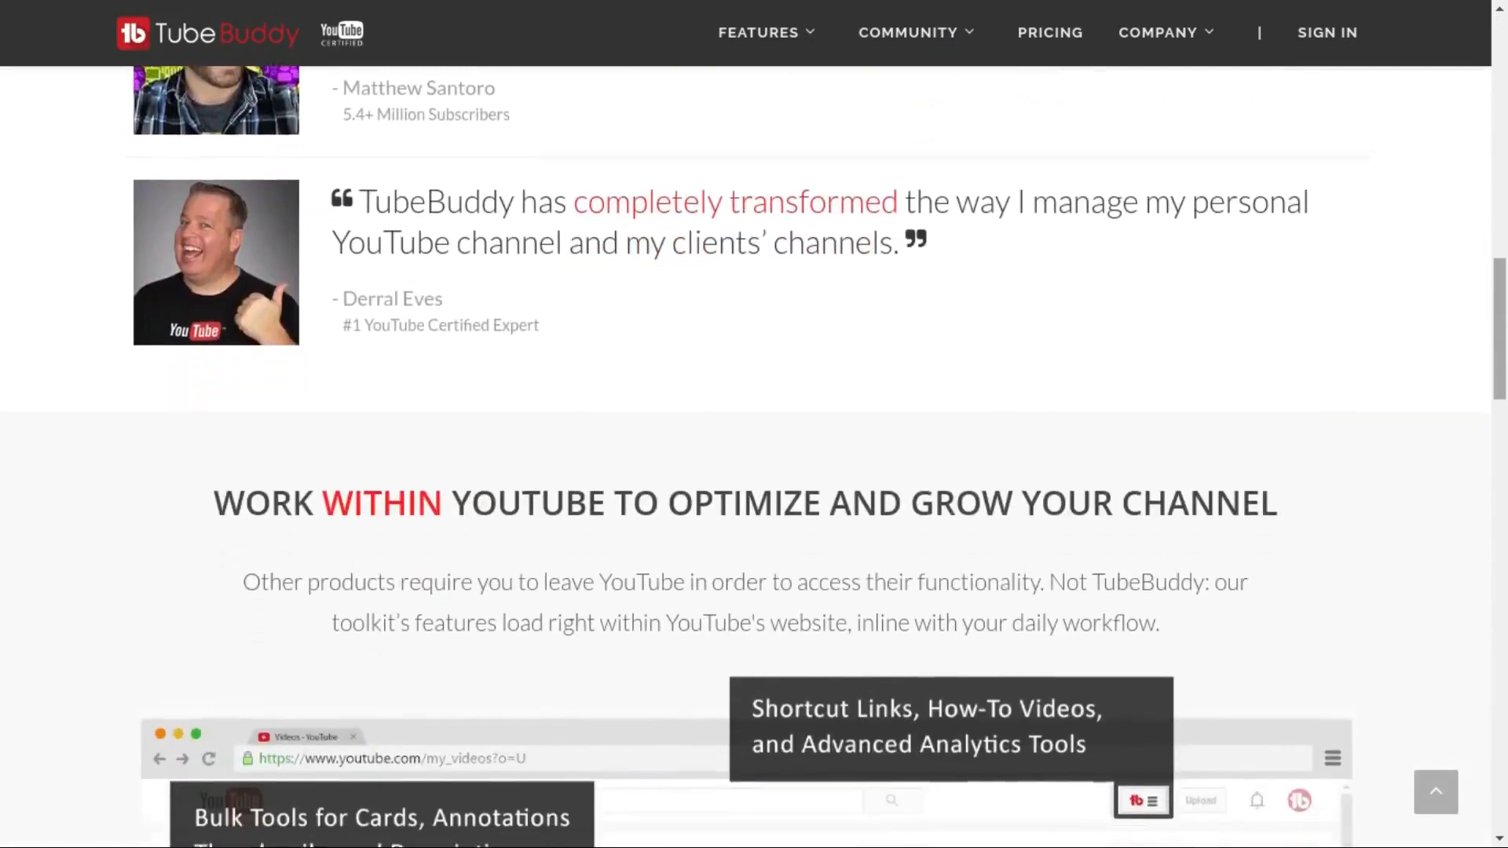
scroll(755, 472, down, 3)
scroll(755, 472, down, 3)
scroll(754, 472, down, 2)
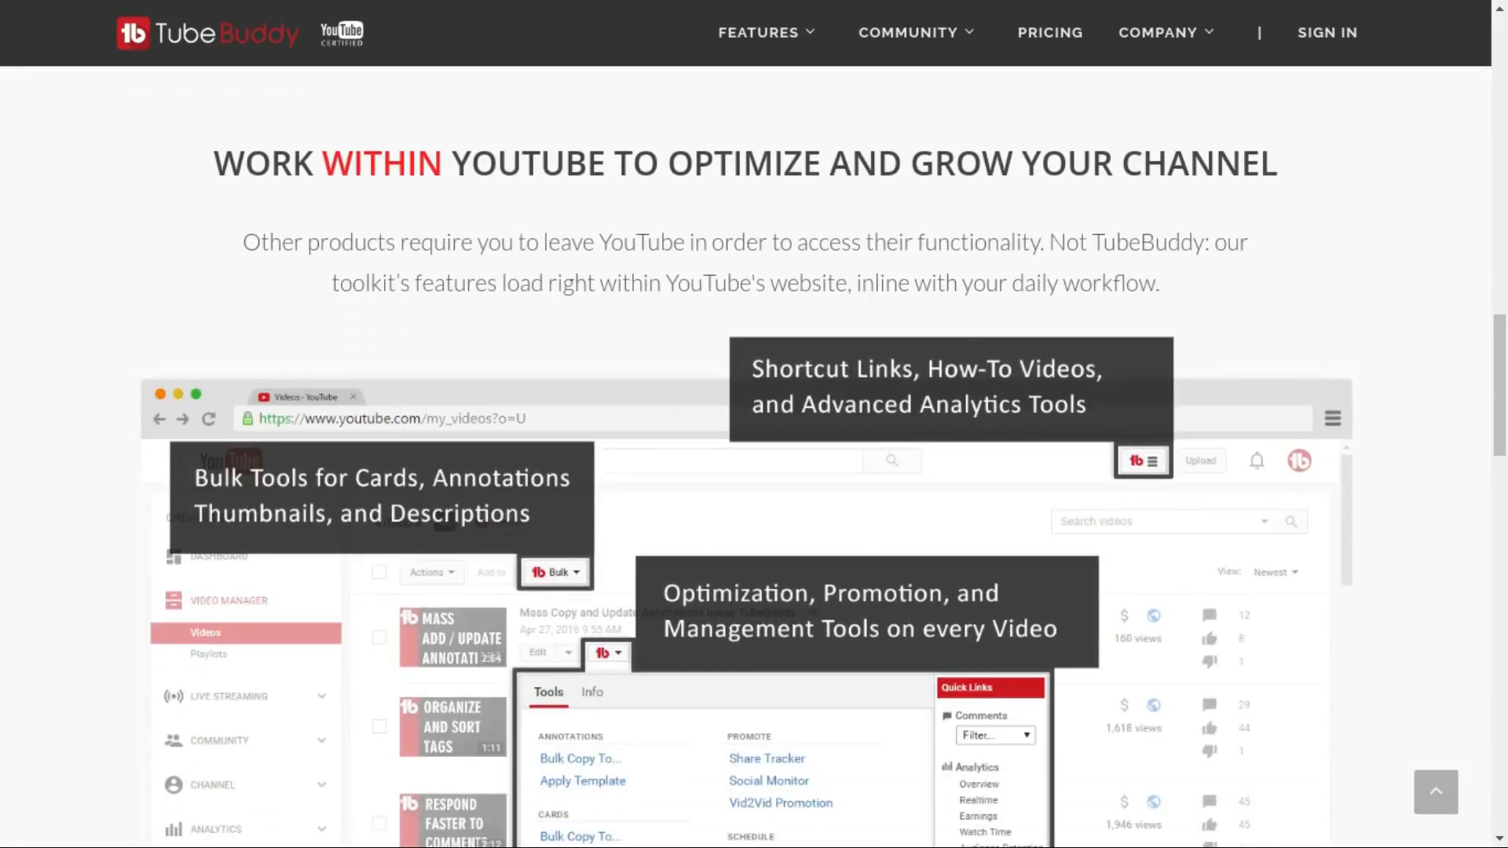
scroll(754, 472, down, 2)
scroll(754, 471, down, 1)
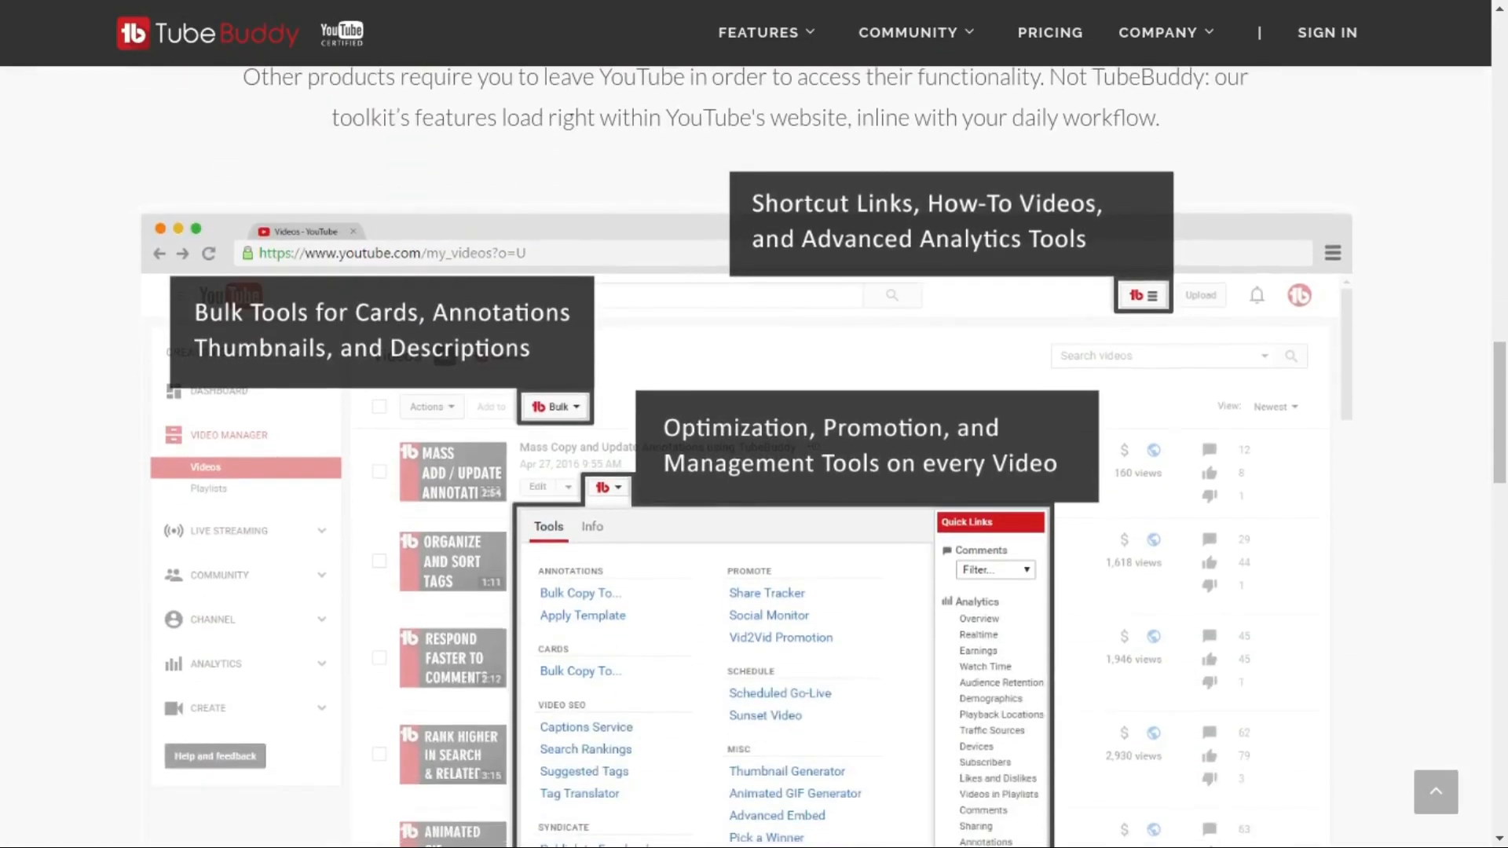
scroll(755, 471, down, 3)
scroll(754, 472, down, 2)
scroll(754, 472, down, 3)
scroll(755, 472, down, 1)
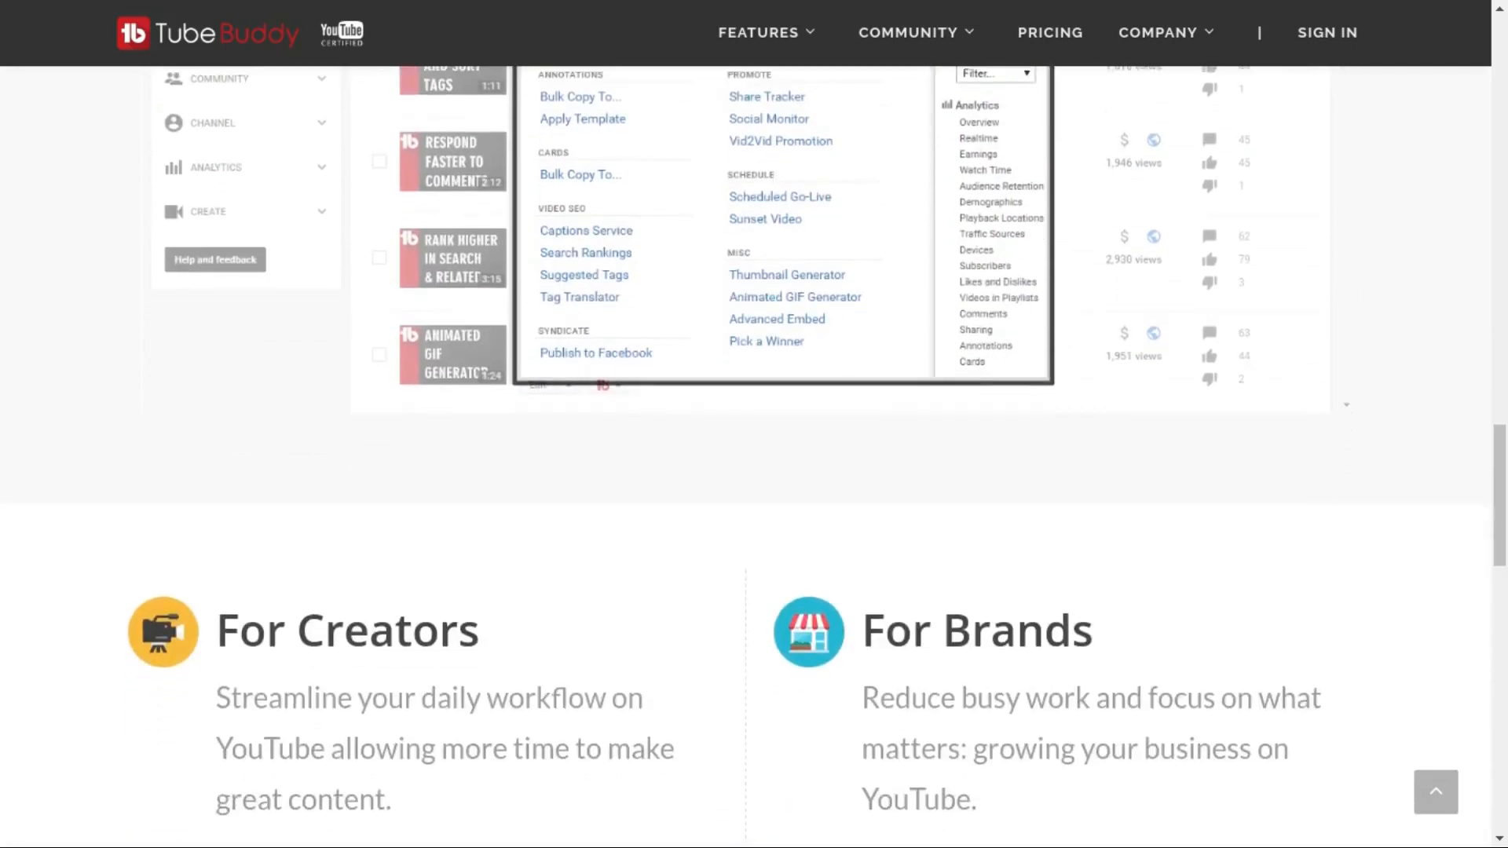
scroll(754, 471, down, 3)
scroll(754, 471, down, 1)
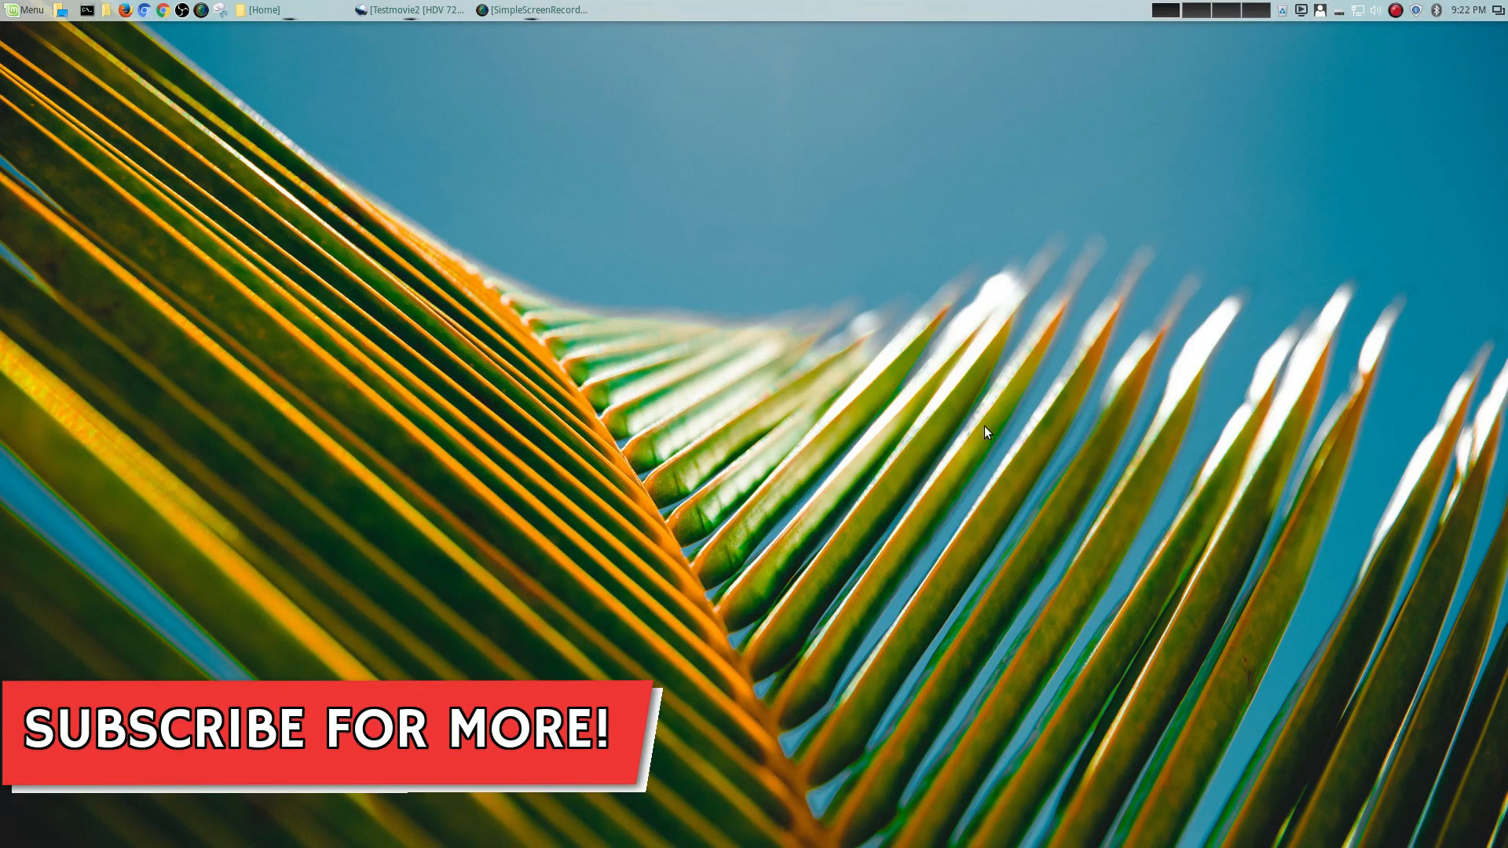
- Restore the OpenShot window with the Testmovie2 project from the taskbar
click(411, 10)
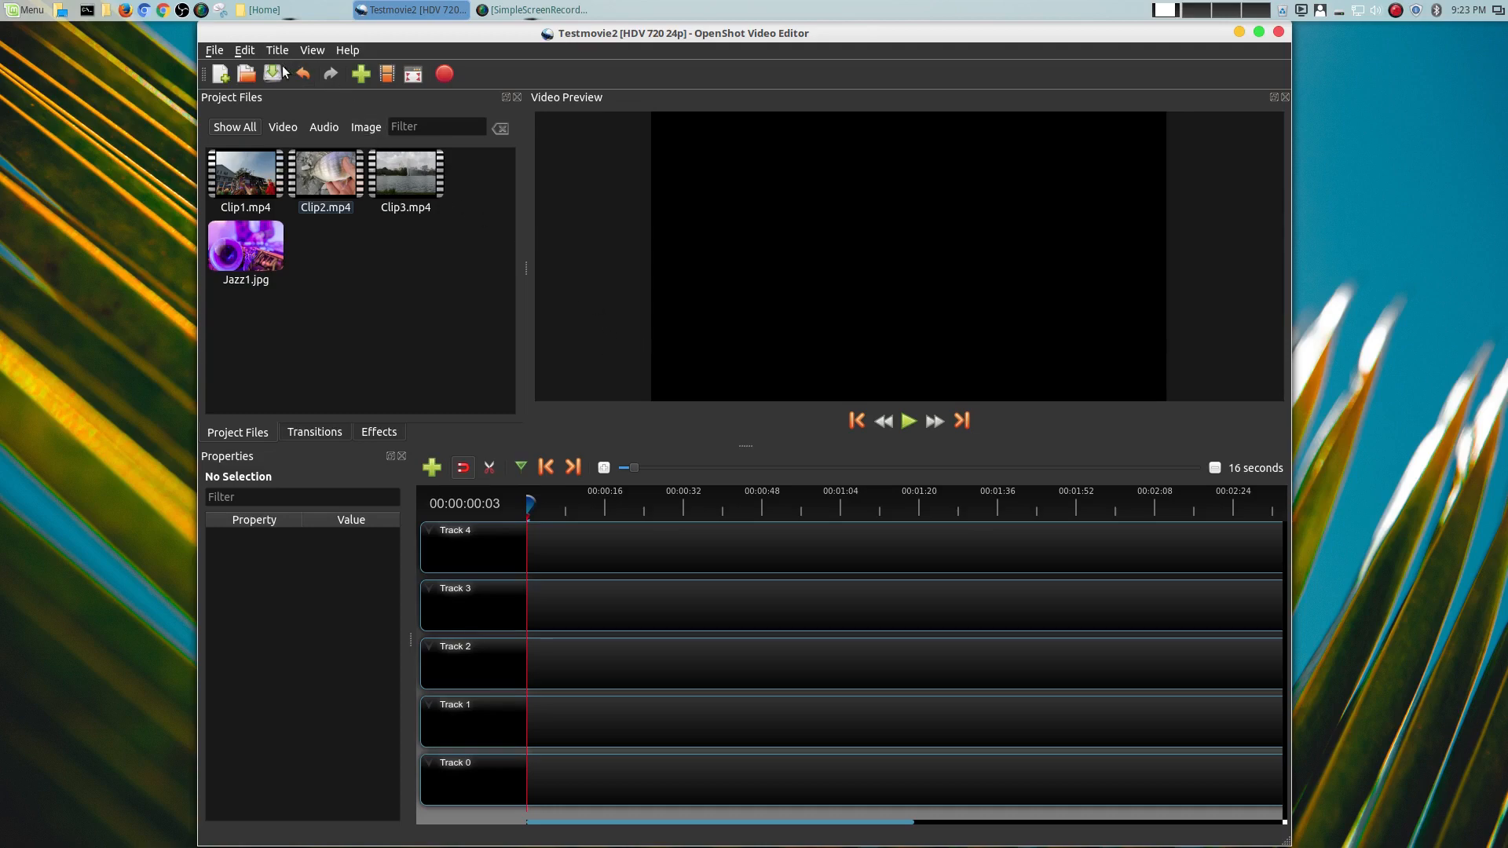
- Switch the editor to fullscreen, view and dismiss the About OpenShot version info, then select Clip2.mp4
click(311, 50)
click(354, 79)
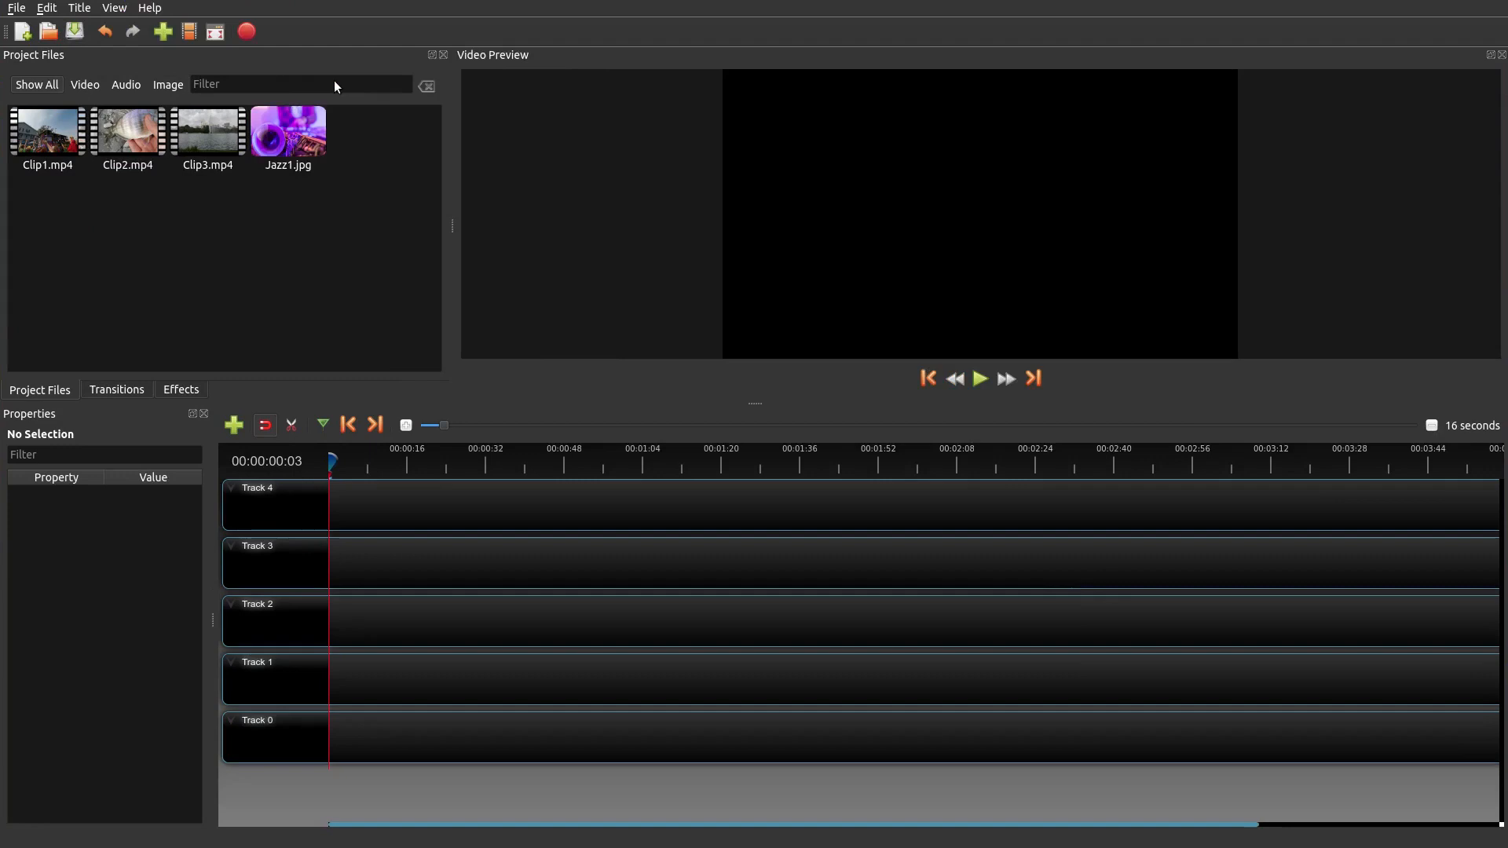
click(151, 8)
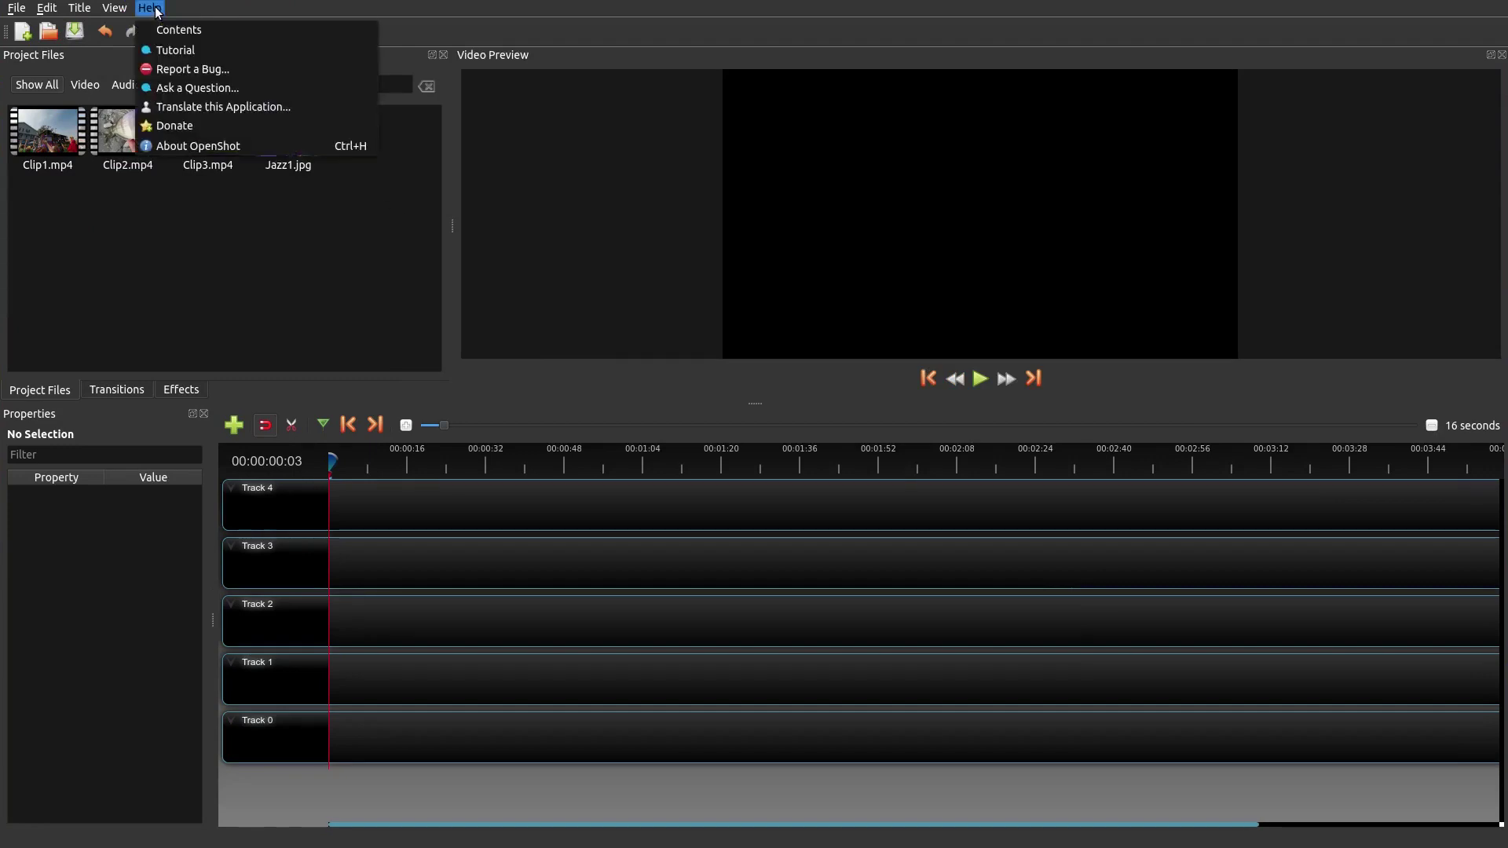
click(198, 144)
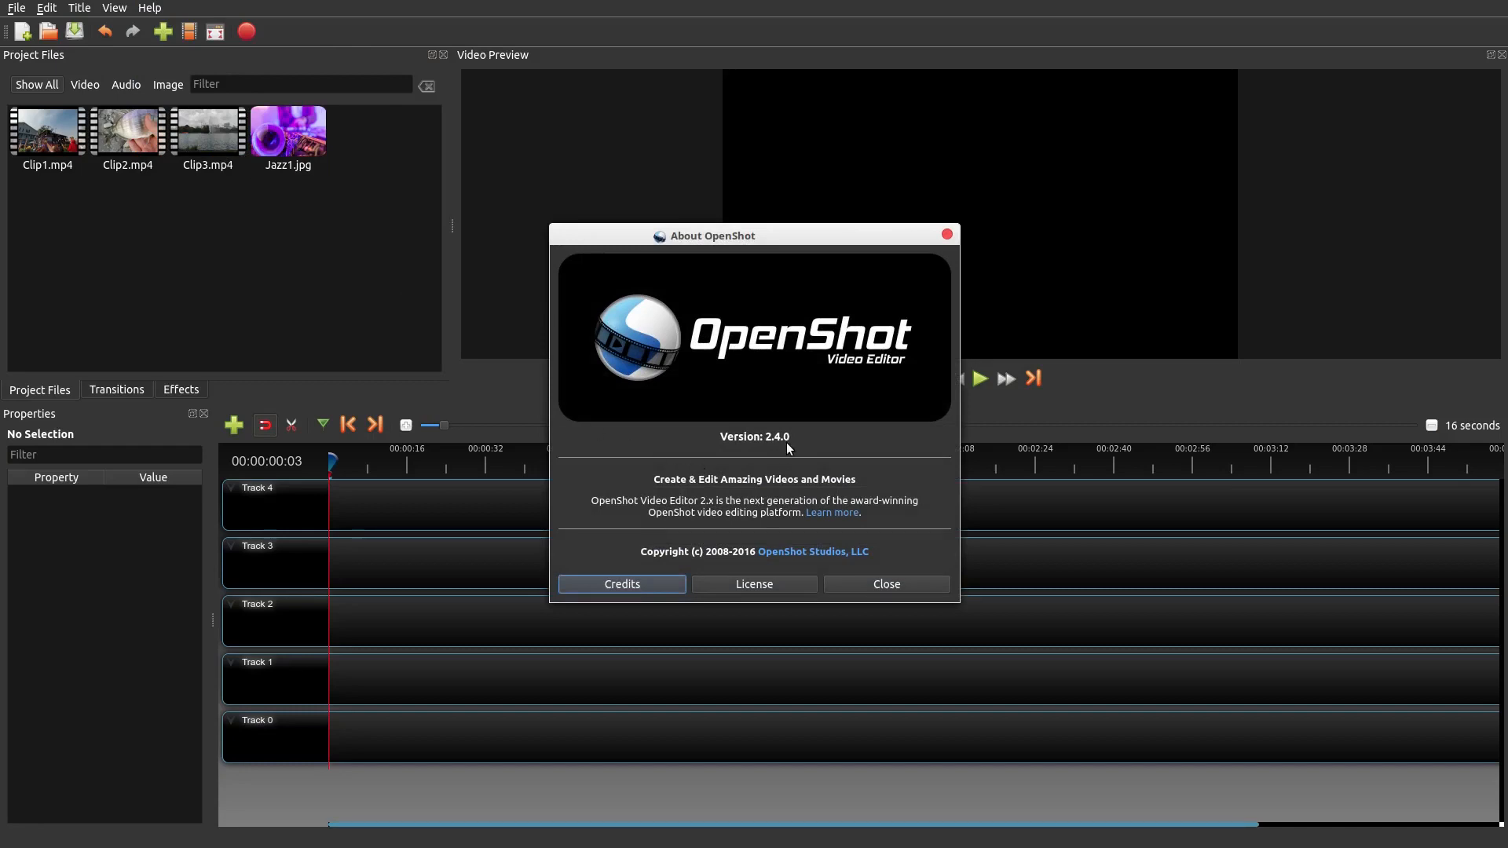
click(947, 238)
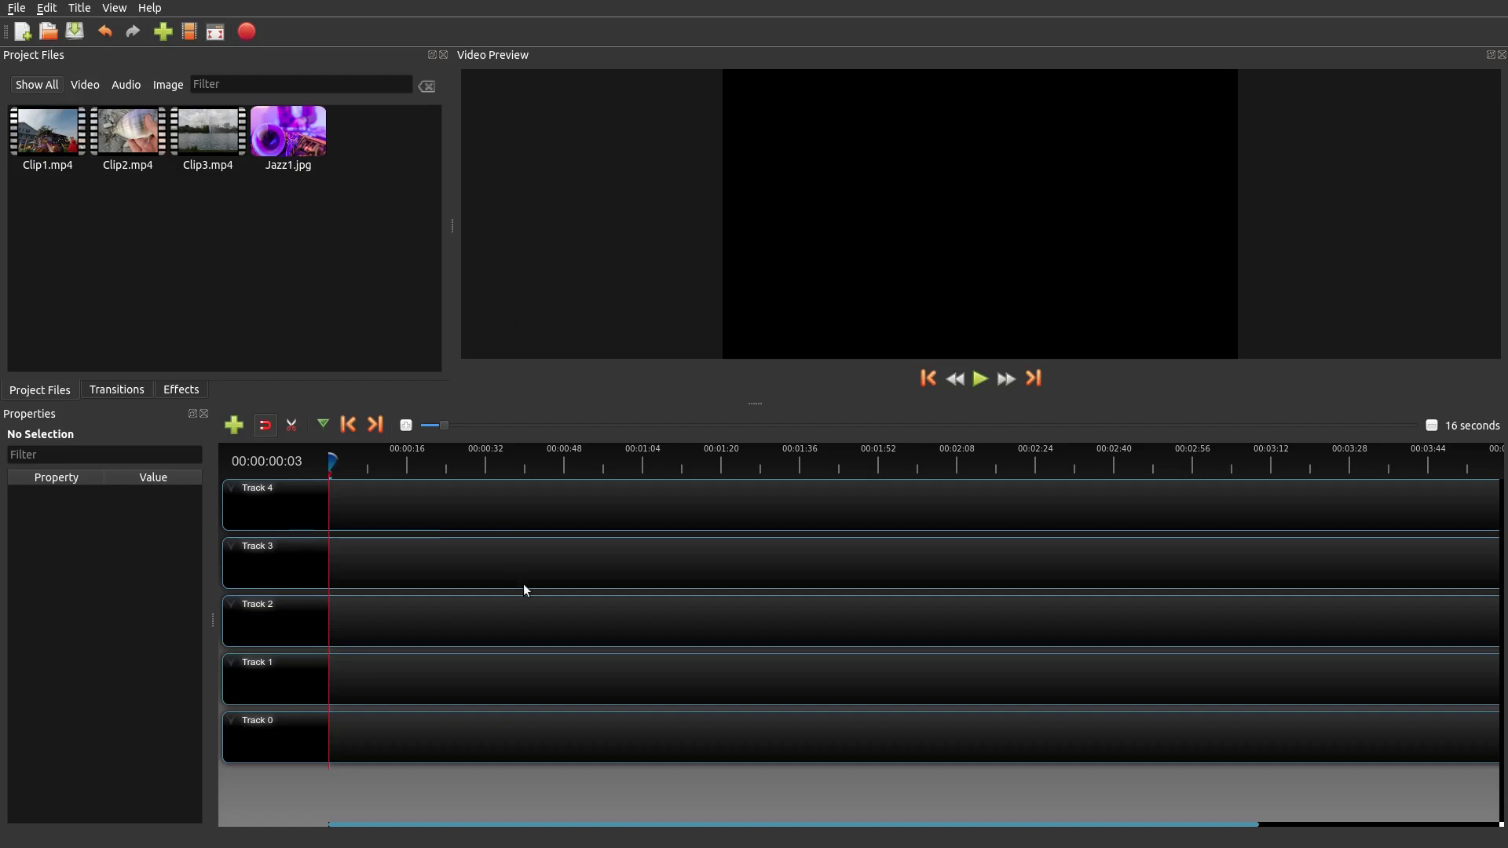
click(104, 136)
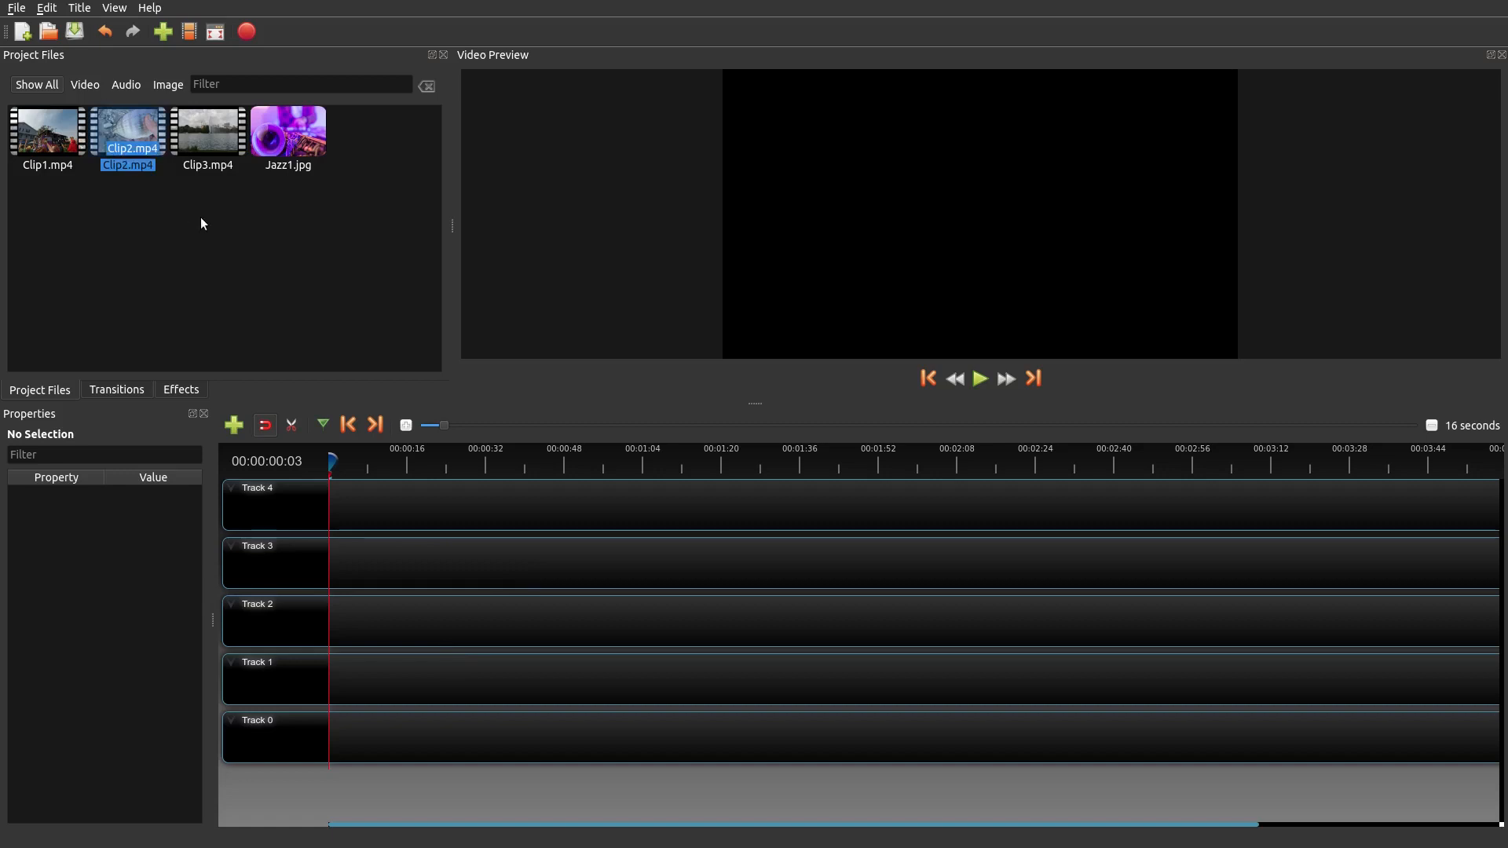
right_click(142, 135)
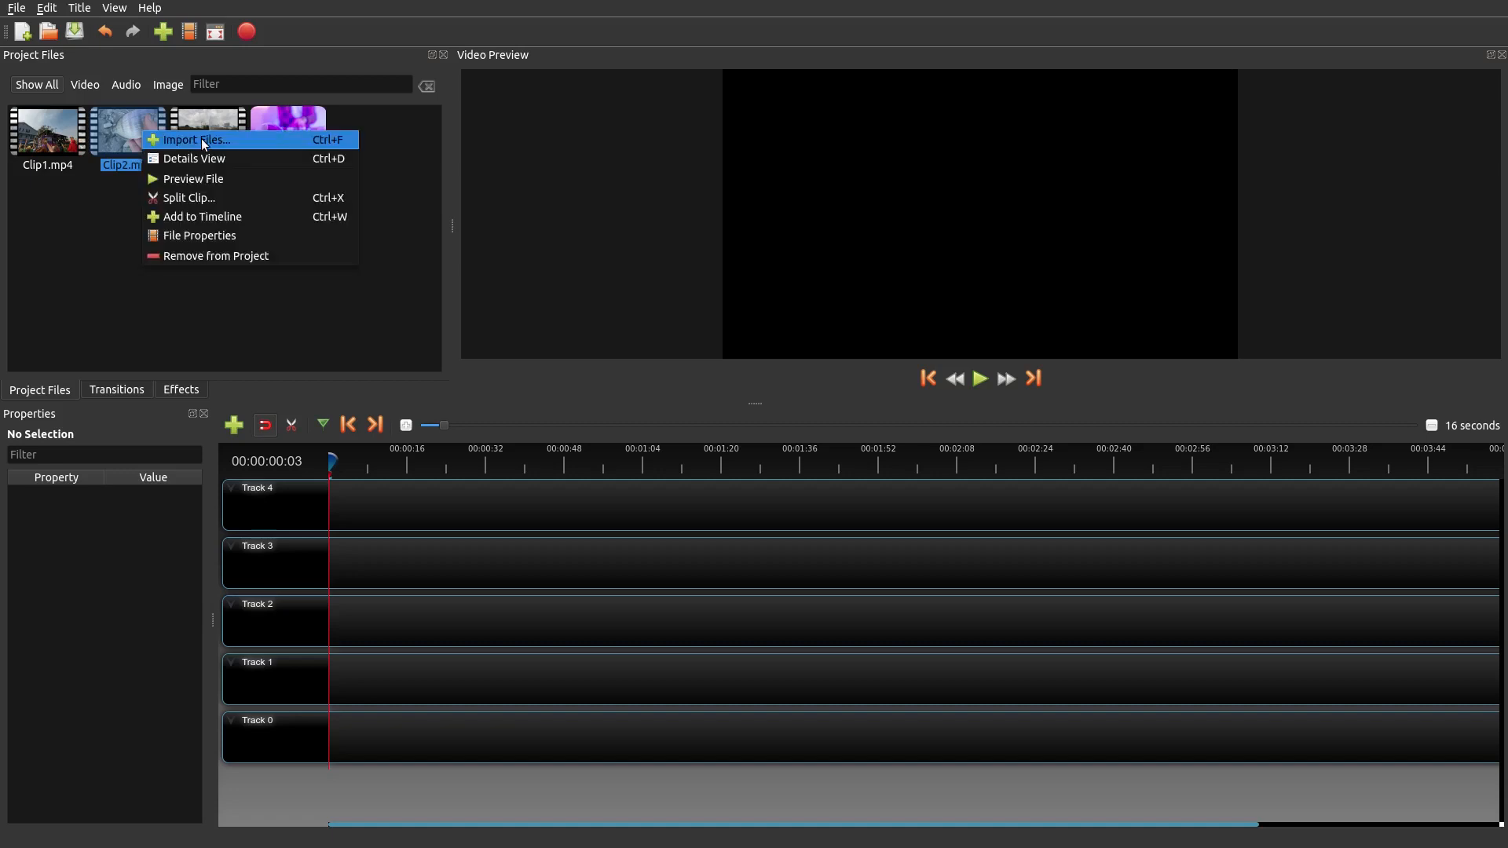
click(219, 181)
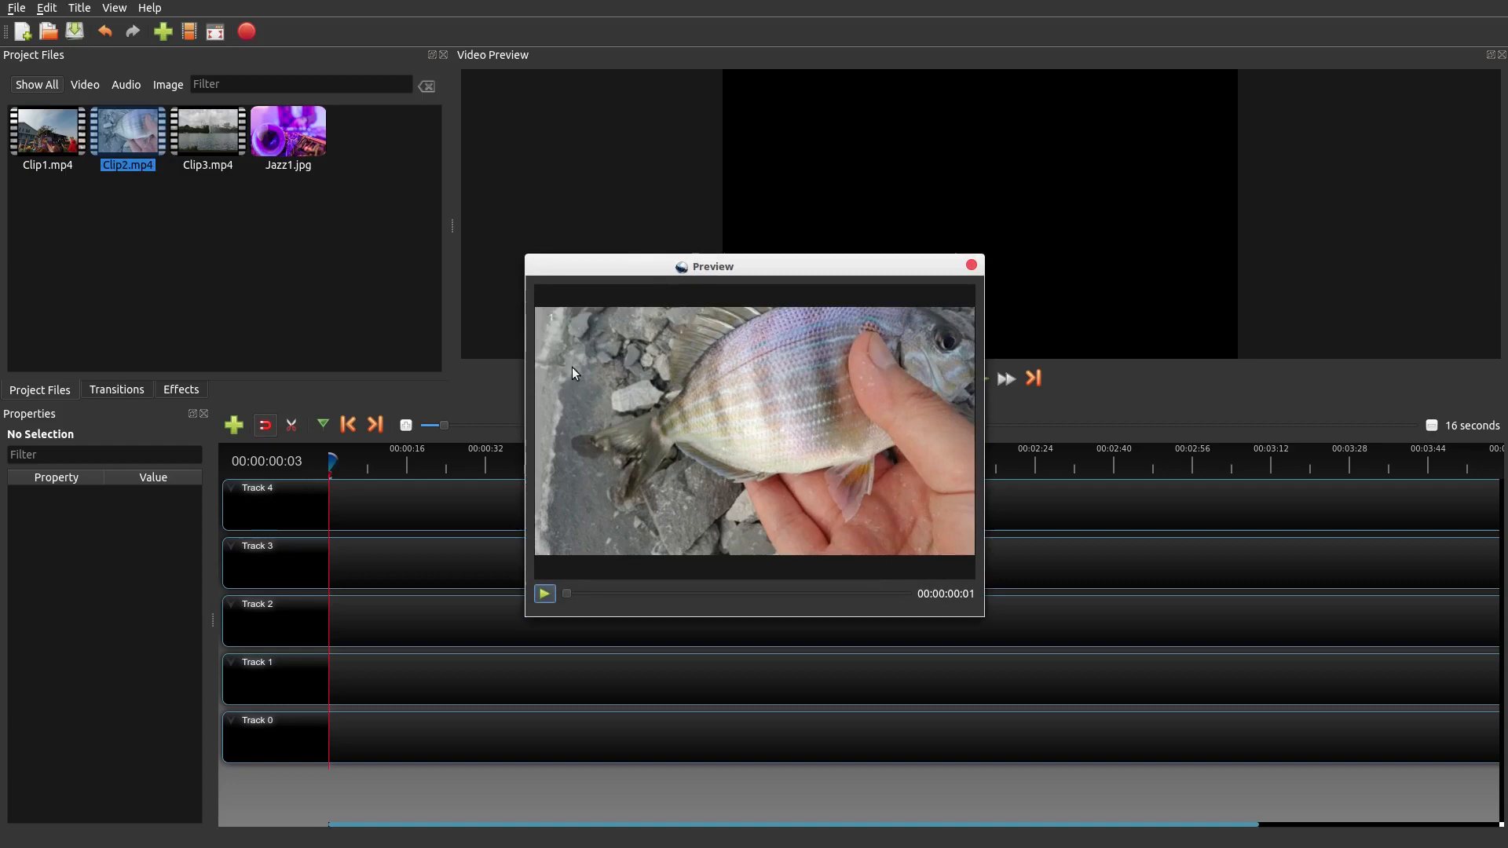
click(545, 594)
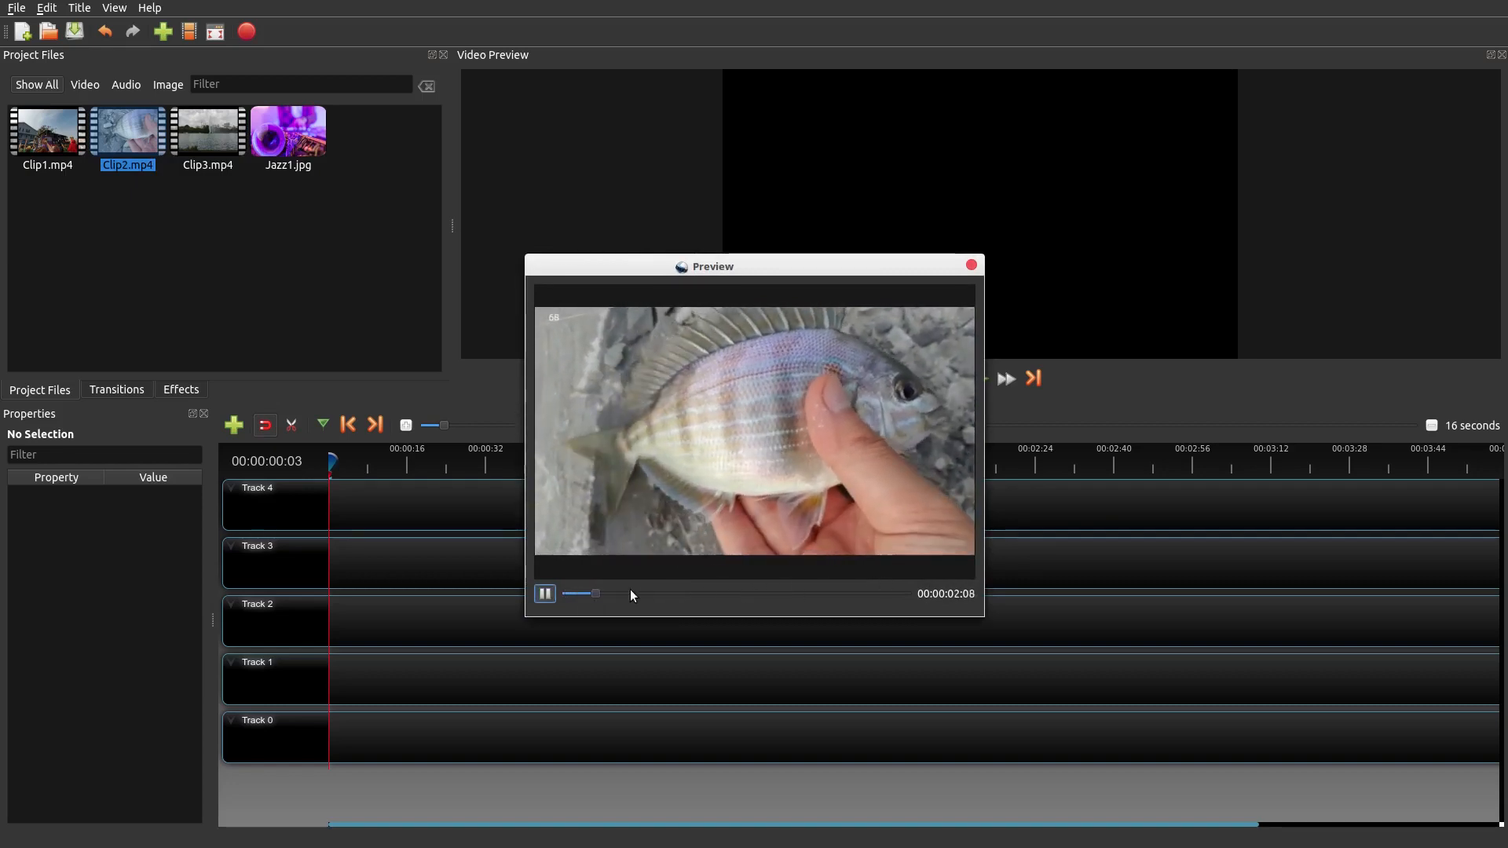
click(543, 594)
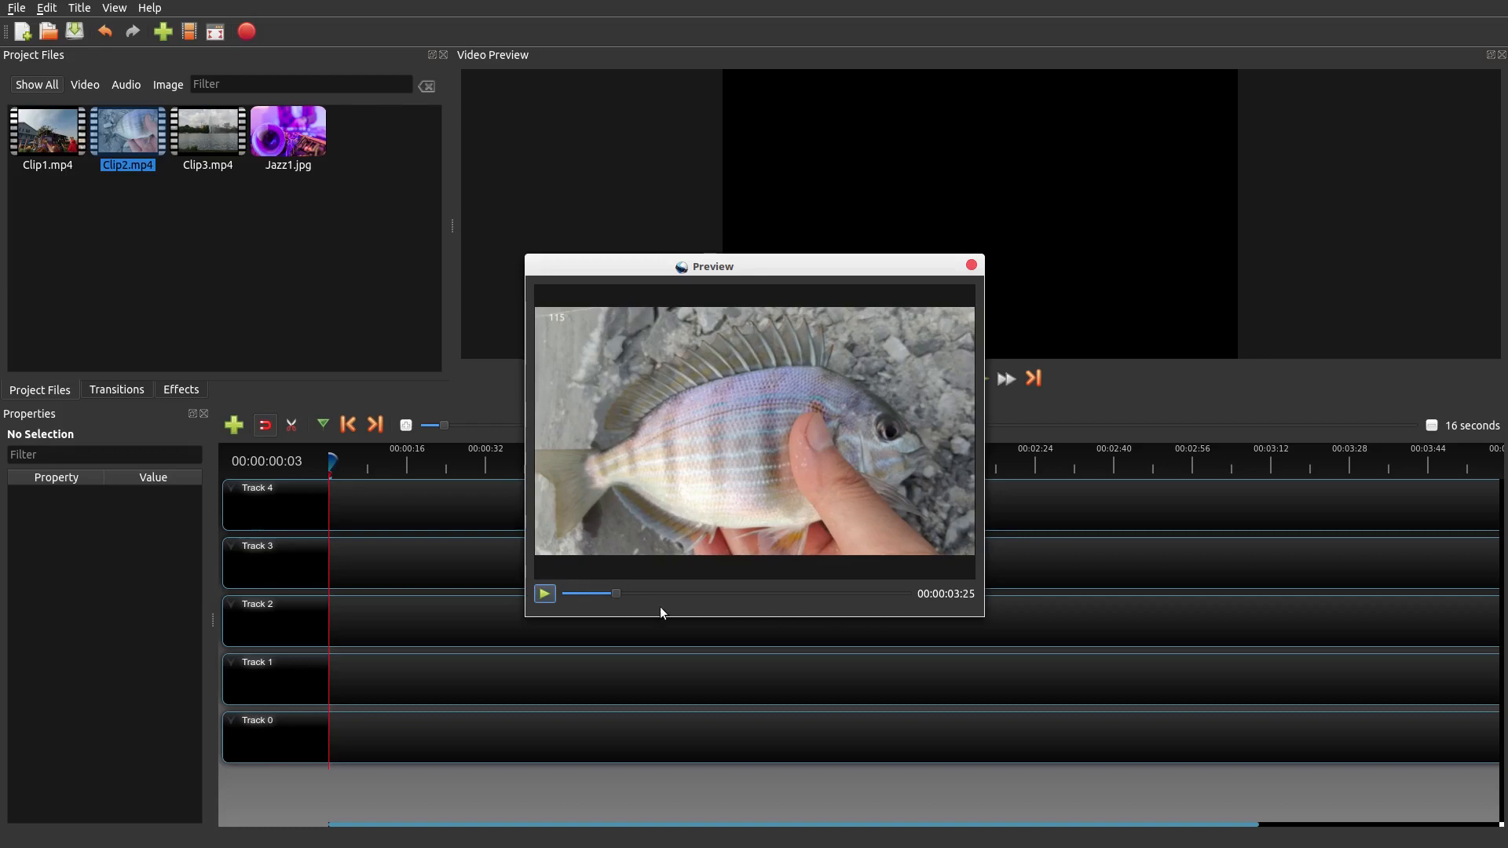
mouse_move(617, 595)
mouse_down()
mouse_move(941, 595)
mouse_move(613, 592)
mouse_up()
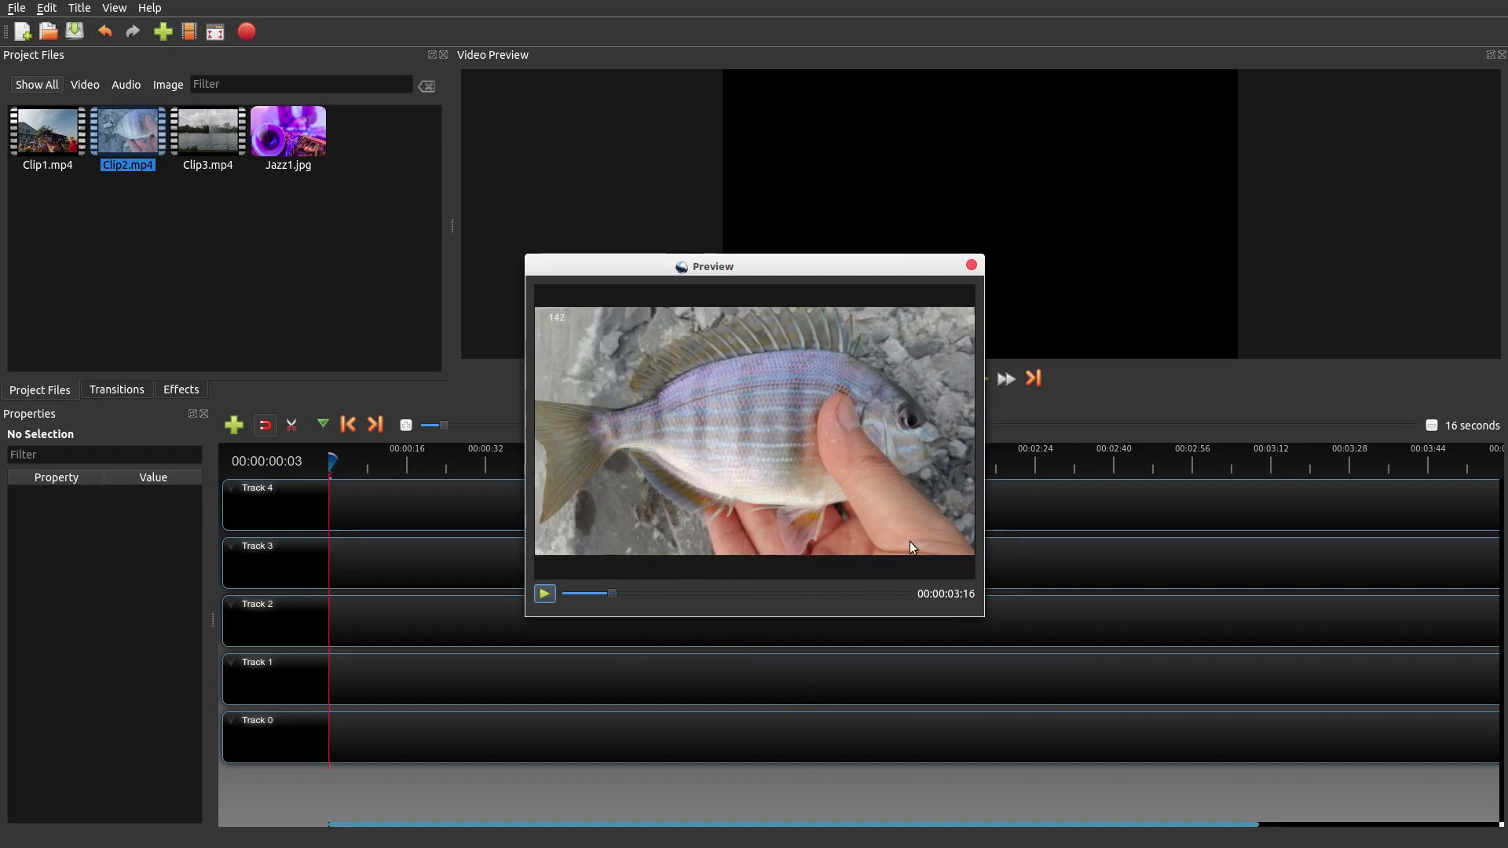
click(970, 268)
drag(302, 357, 335, 515)
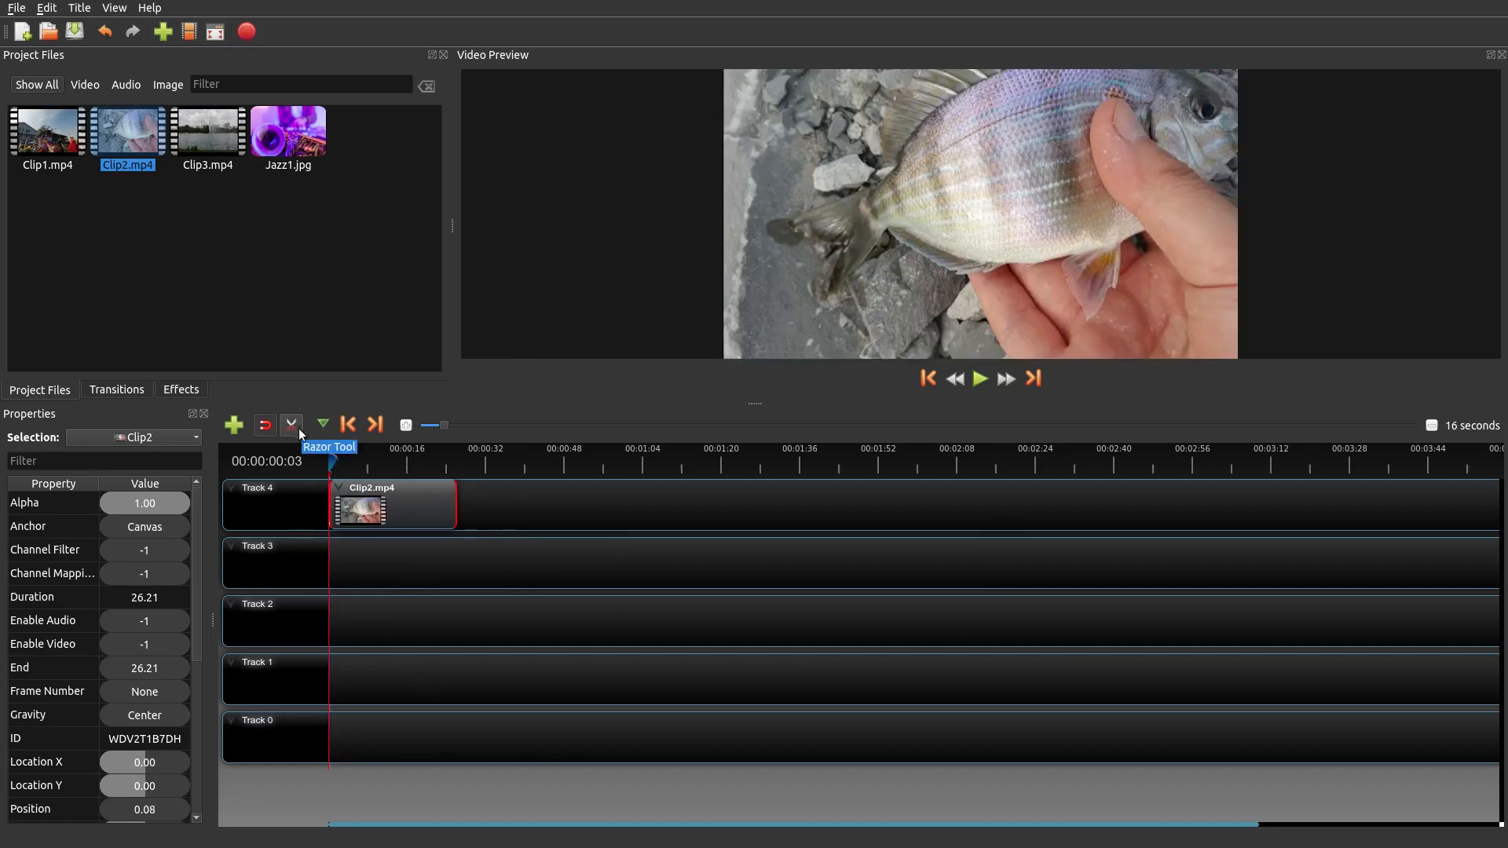
right_click(425, 500)
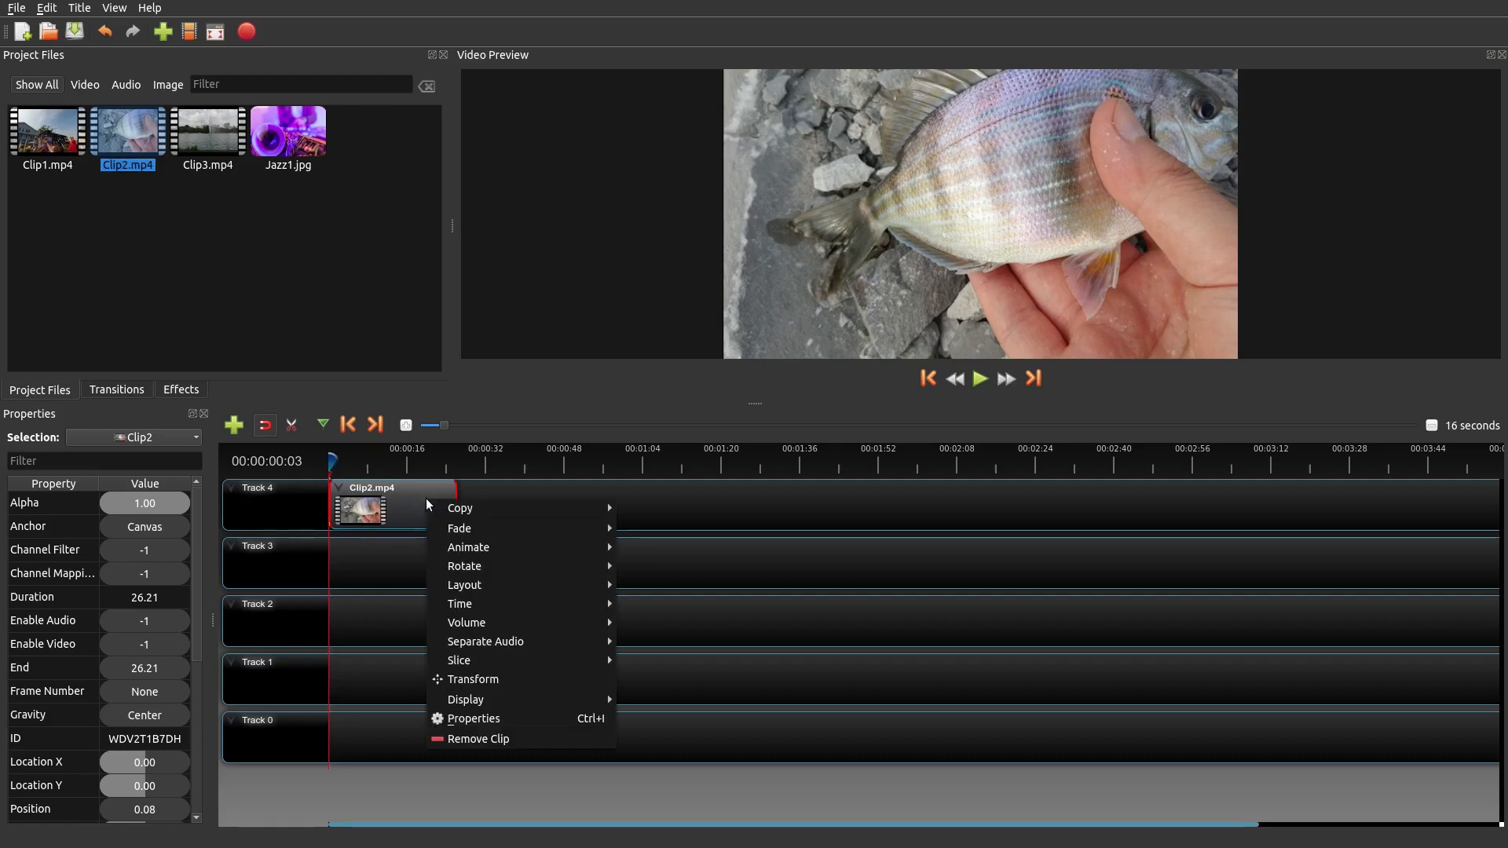
click(510, 738)
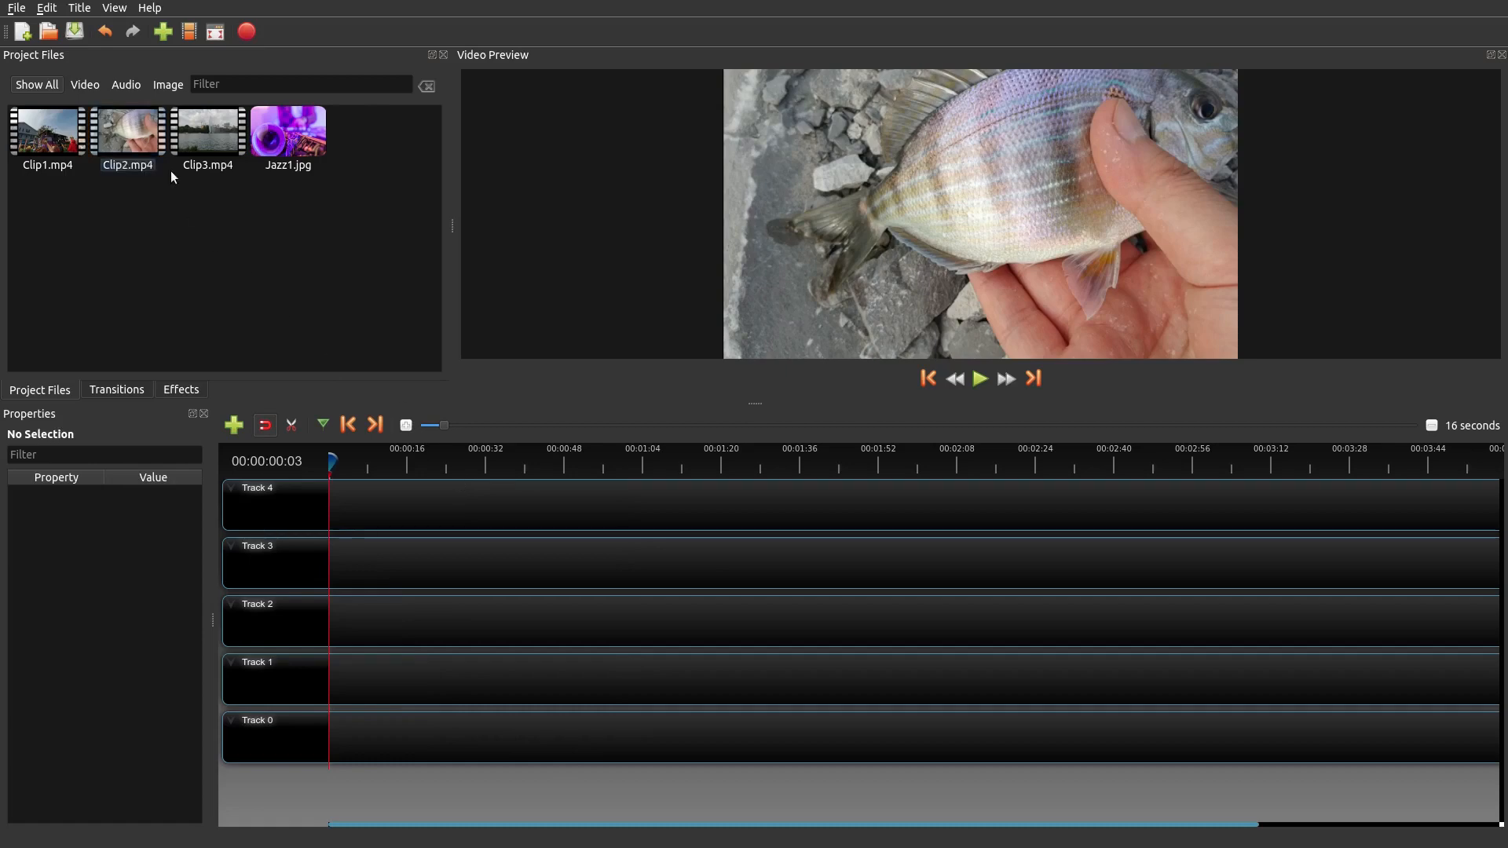
- Start splitting Clip2.mp4 and mark the new clip's start at about 8 seconds
right_click(148, 136)
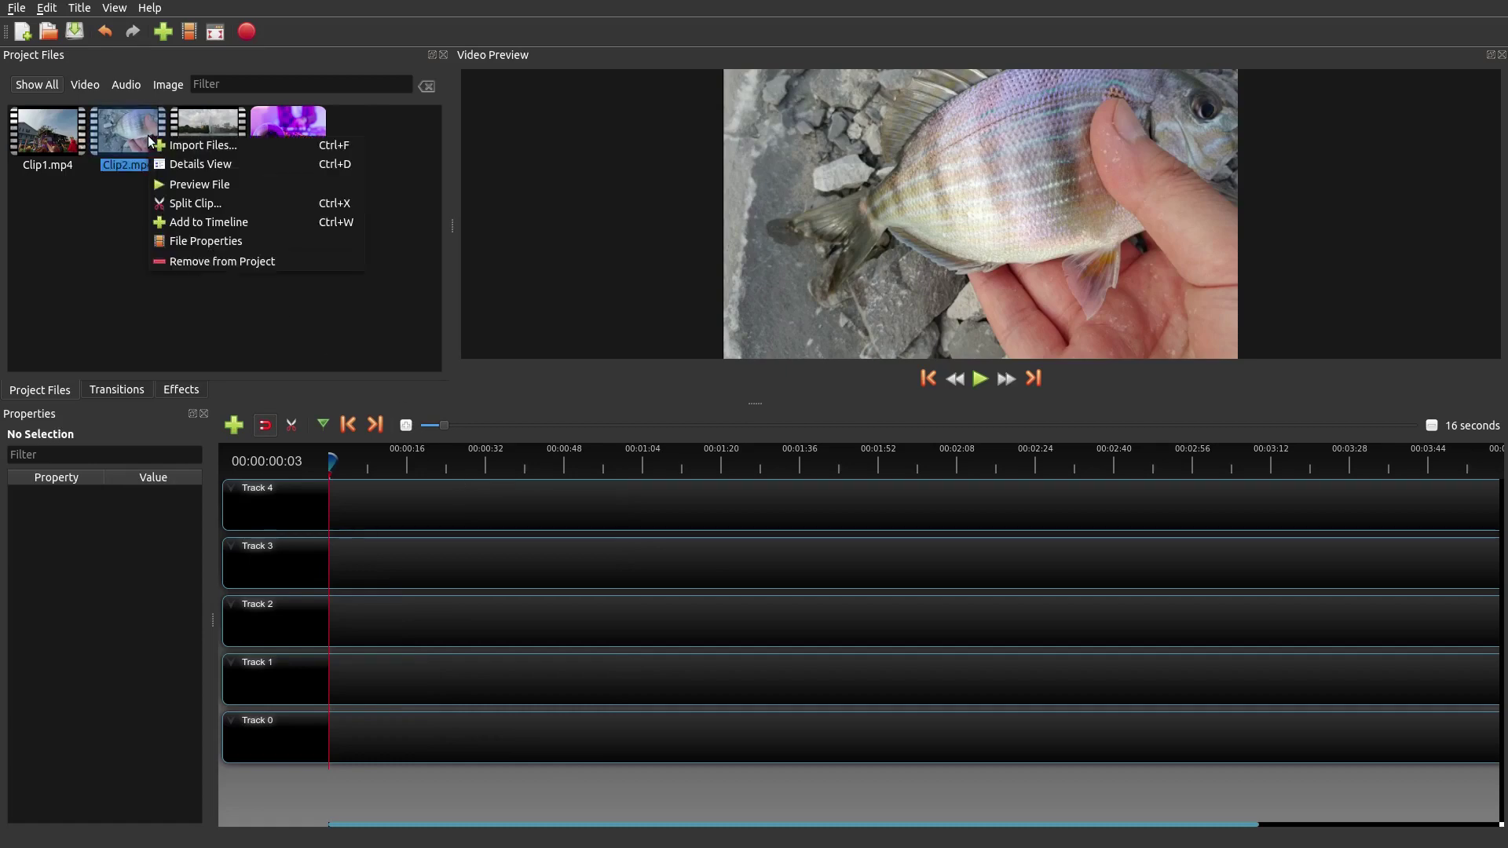
click(193, 204)
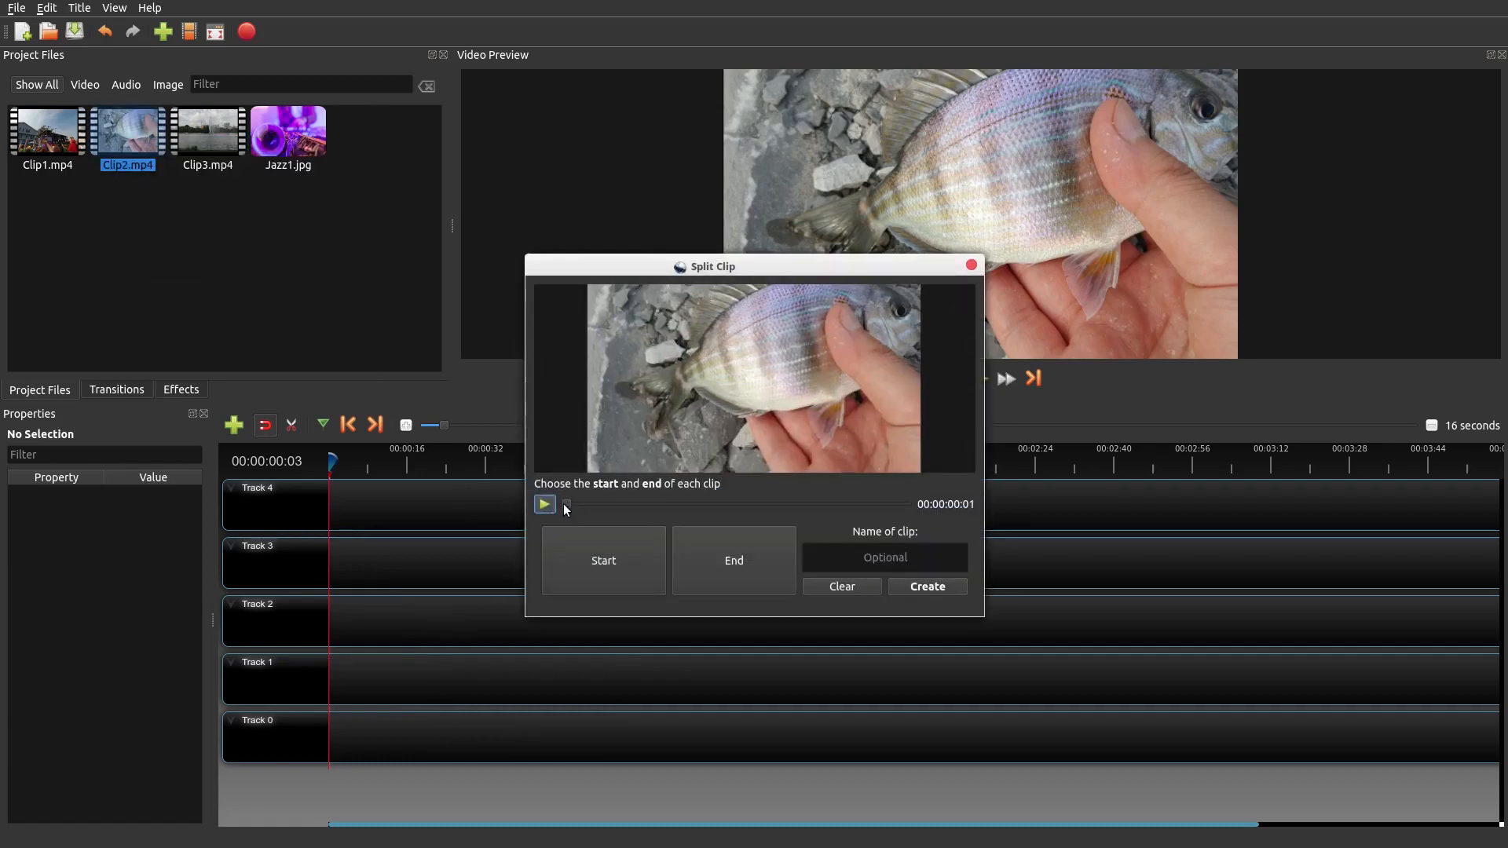
drag(569, 505, 676, 514)
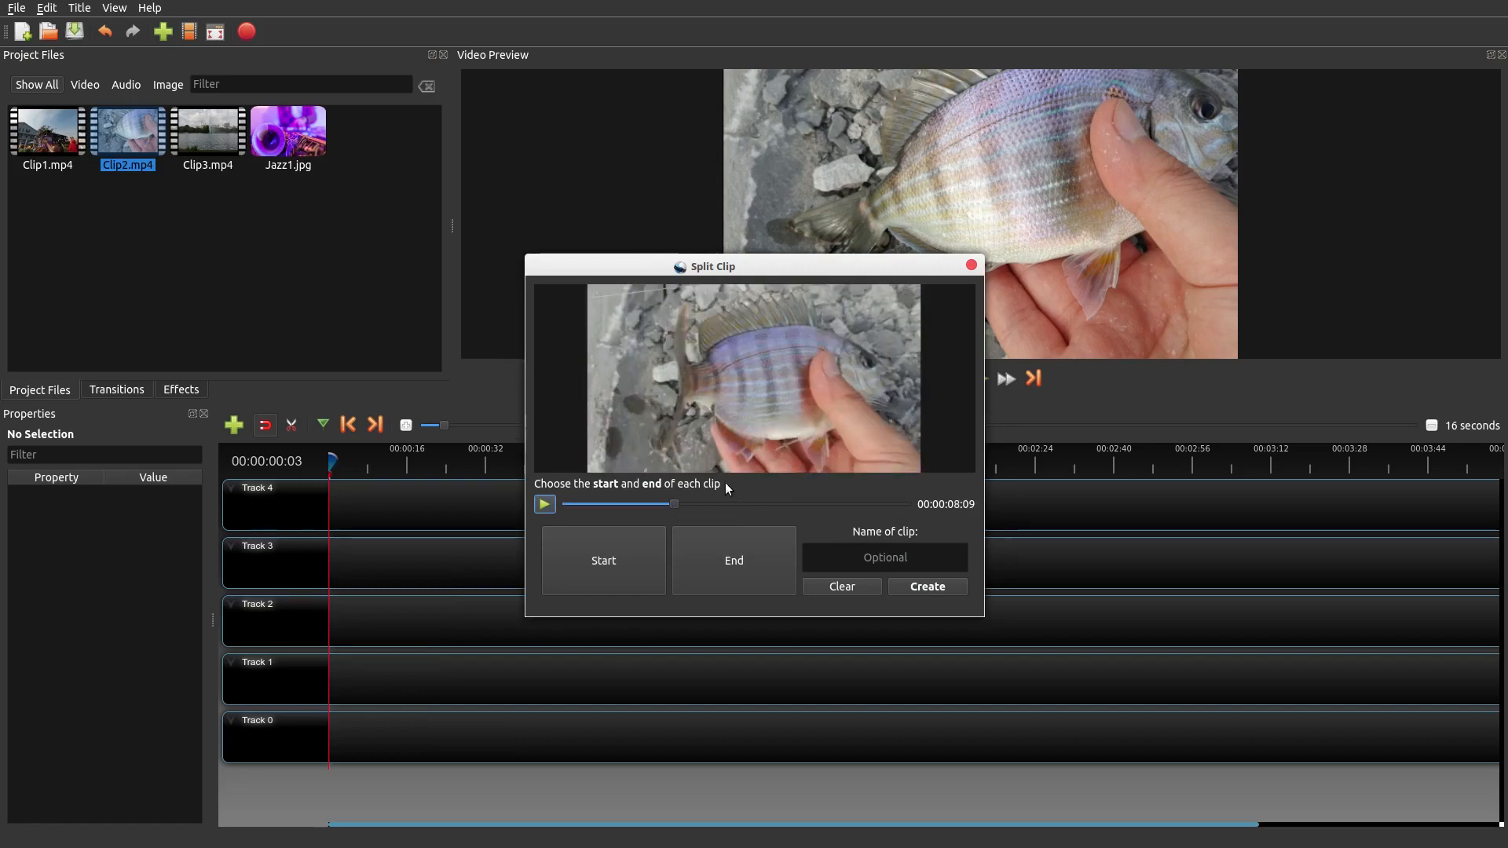
click(586, 566)
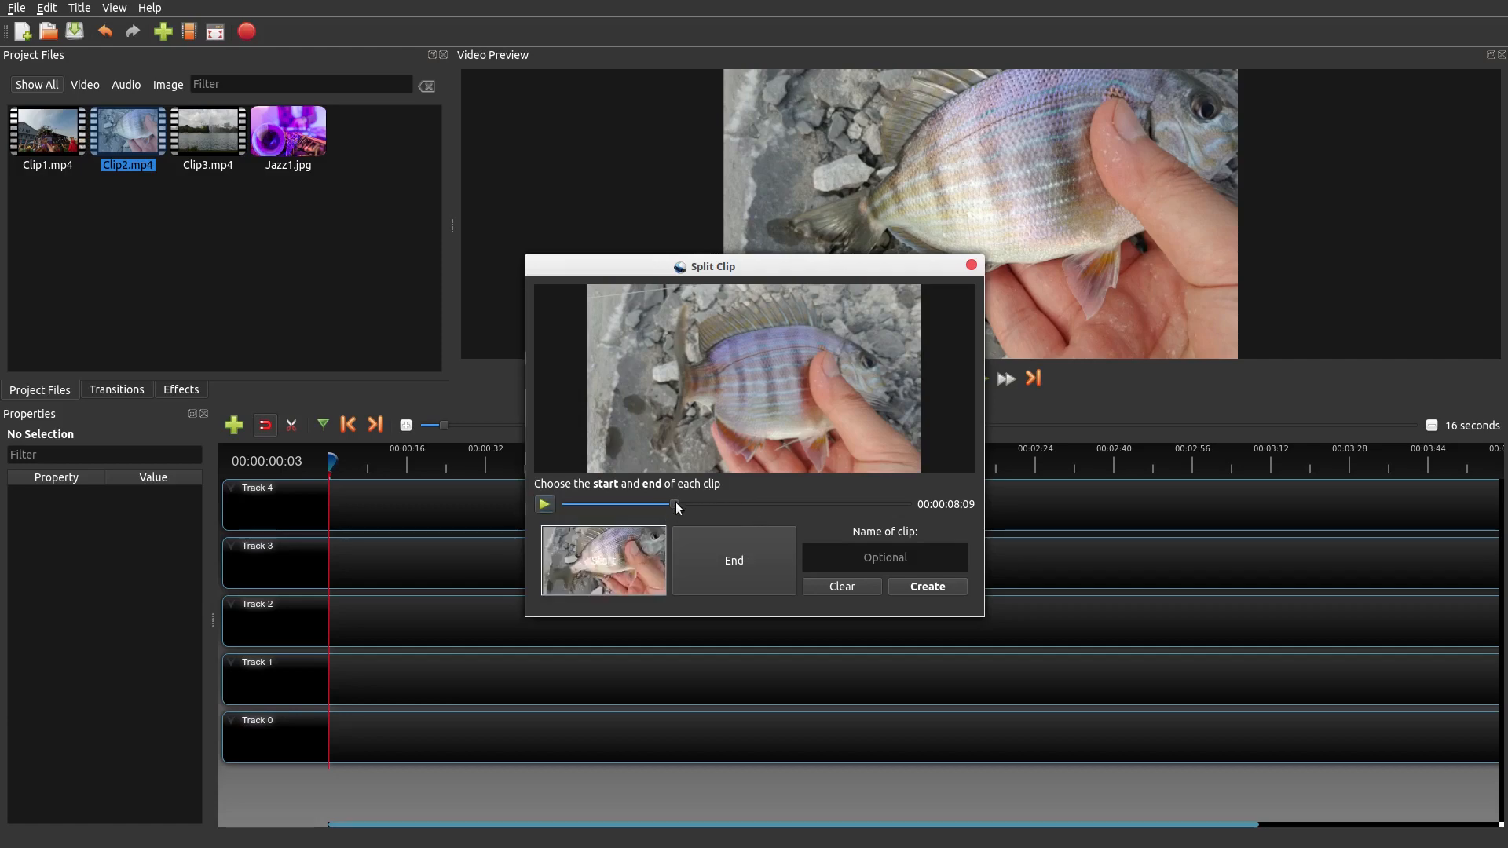
- Mark the end at about 15 seconds and create the clip named ShortFishClip
drag(676, 502, 776, 506)
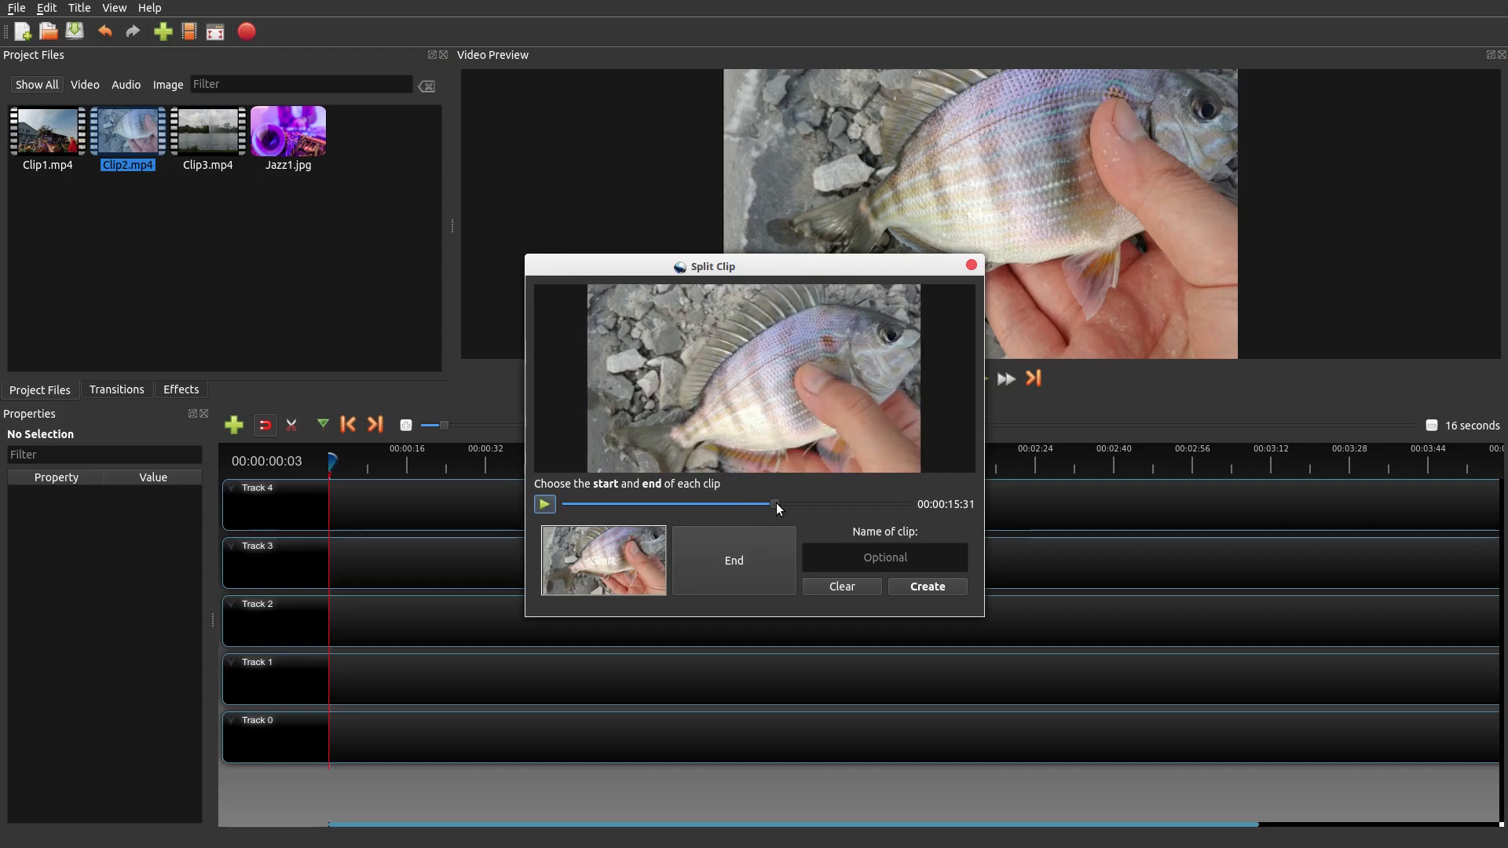
click(767, 551)
click(922, 562)
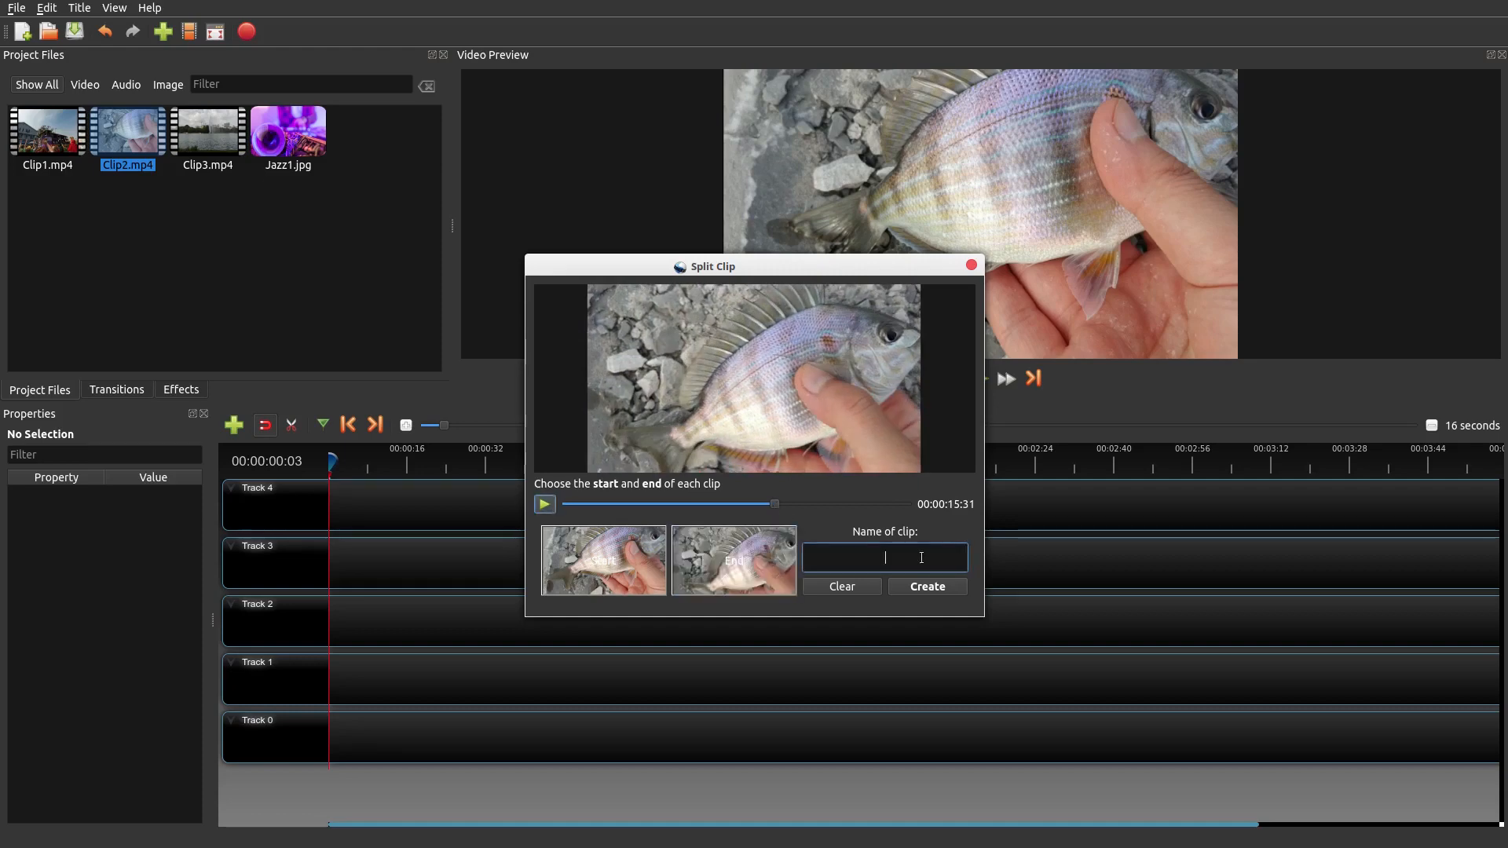
text(Sh)
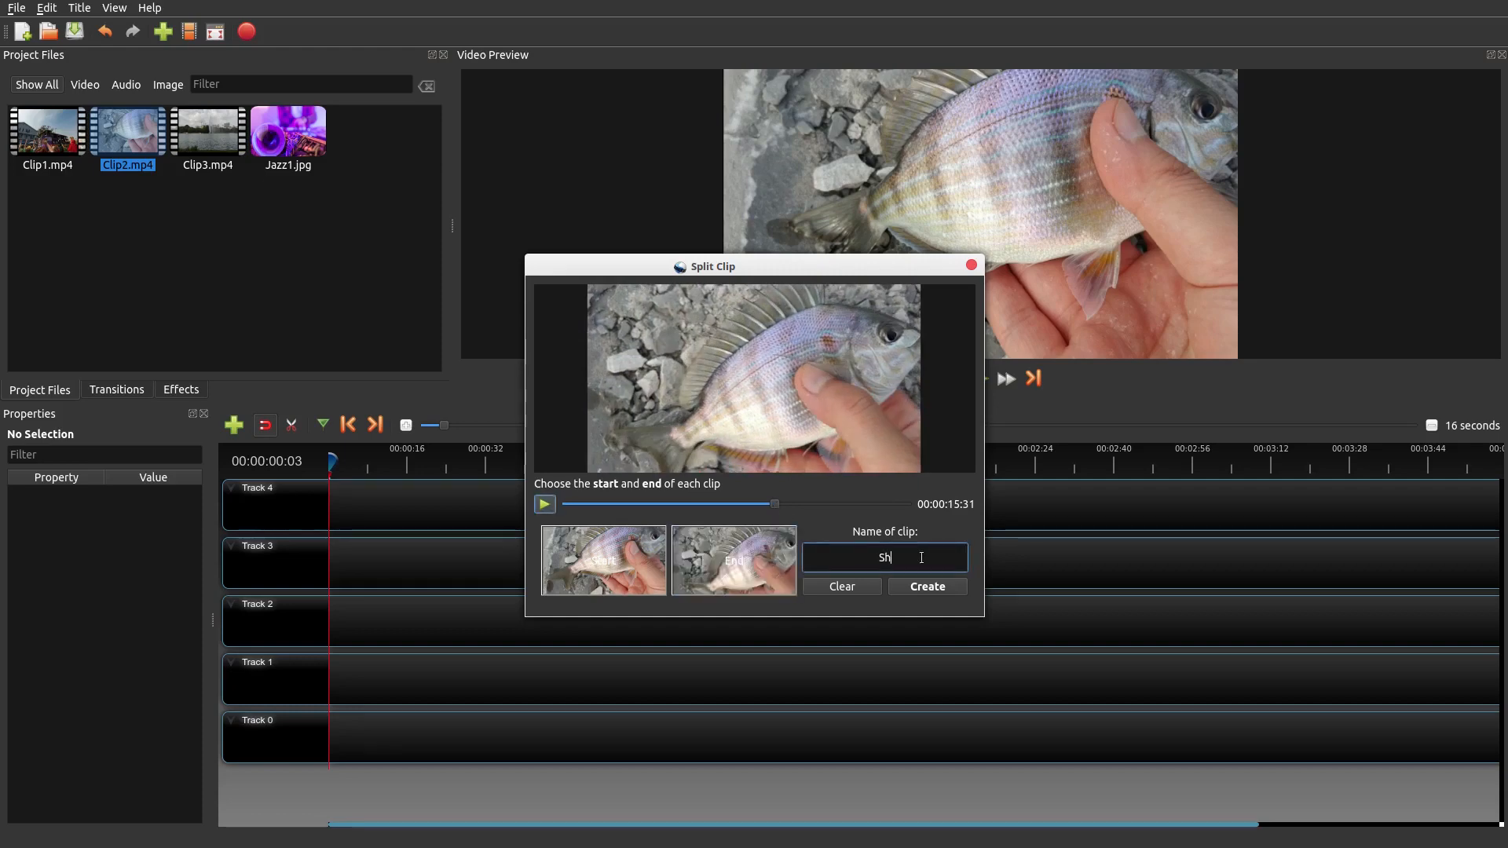
text(ortFishClip)
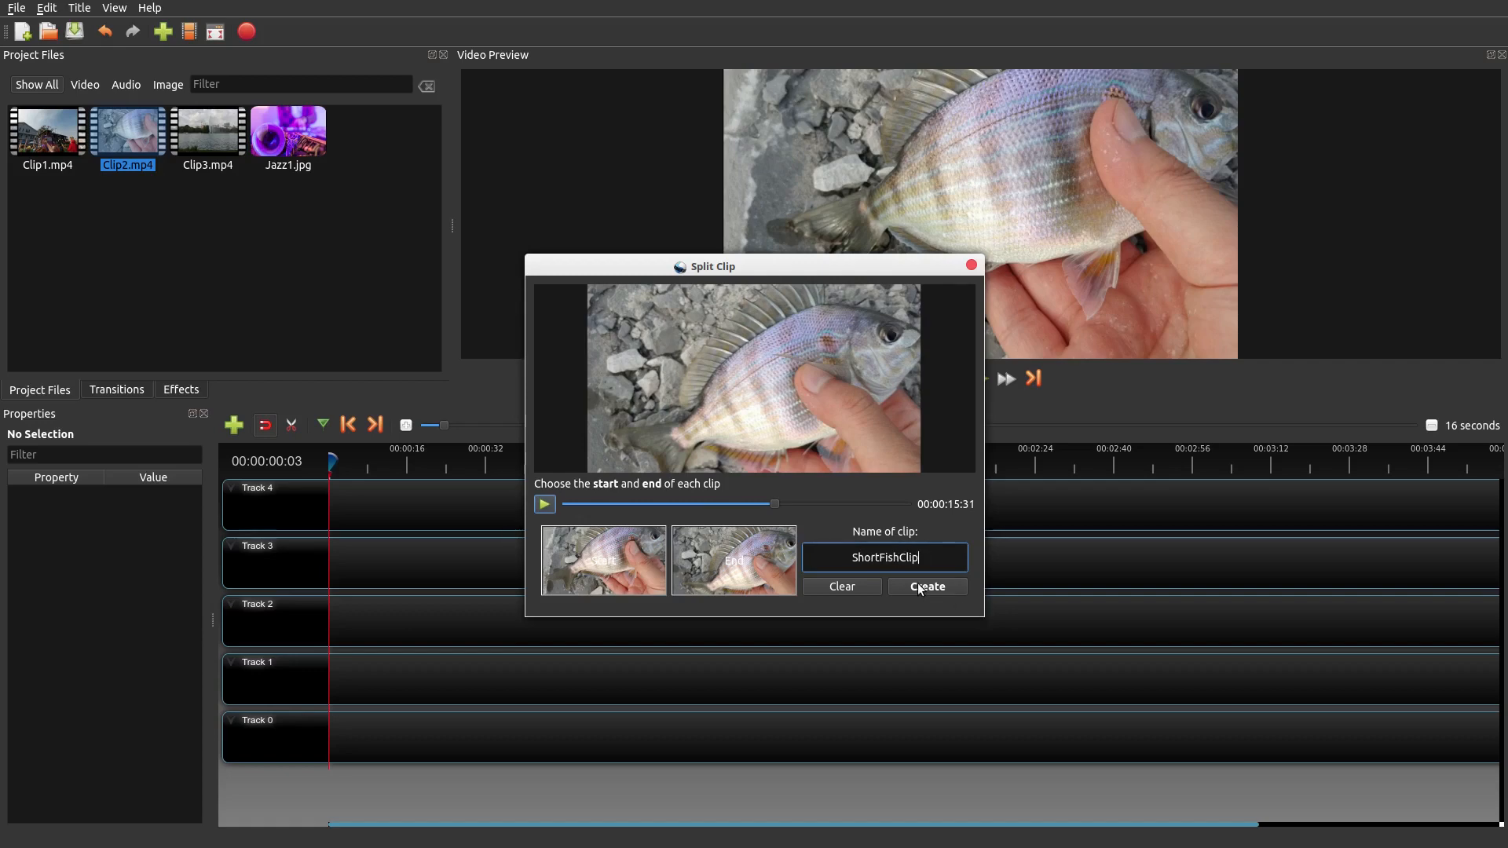
click(922, 590)
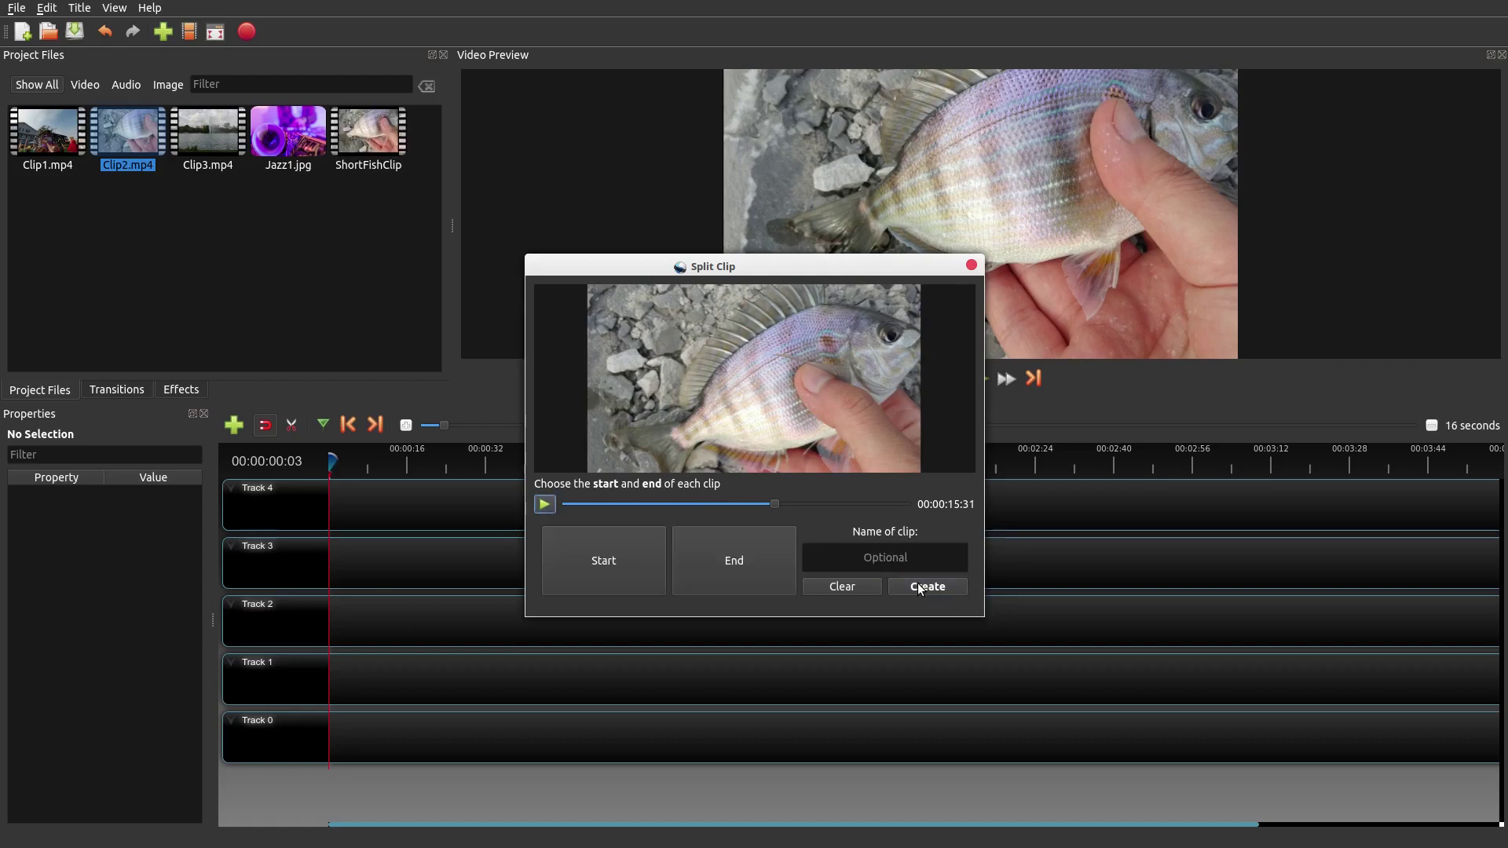
- Preview and play ShortFishClip from the project files, then close the preview
click(970, 267)
click(328, 207)
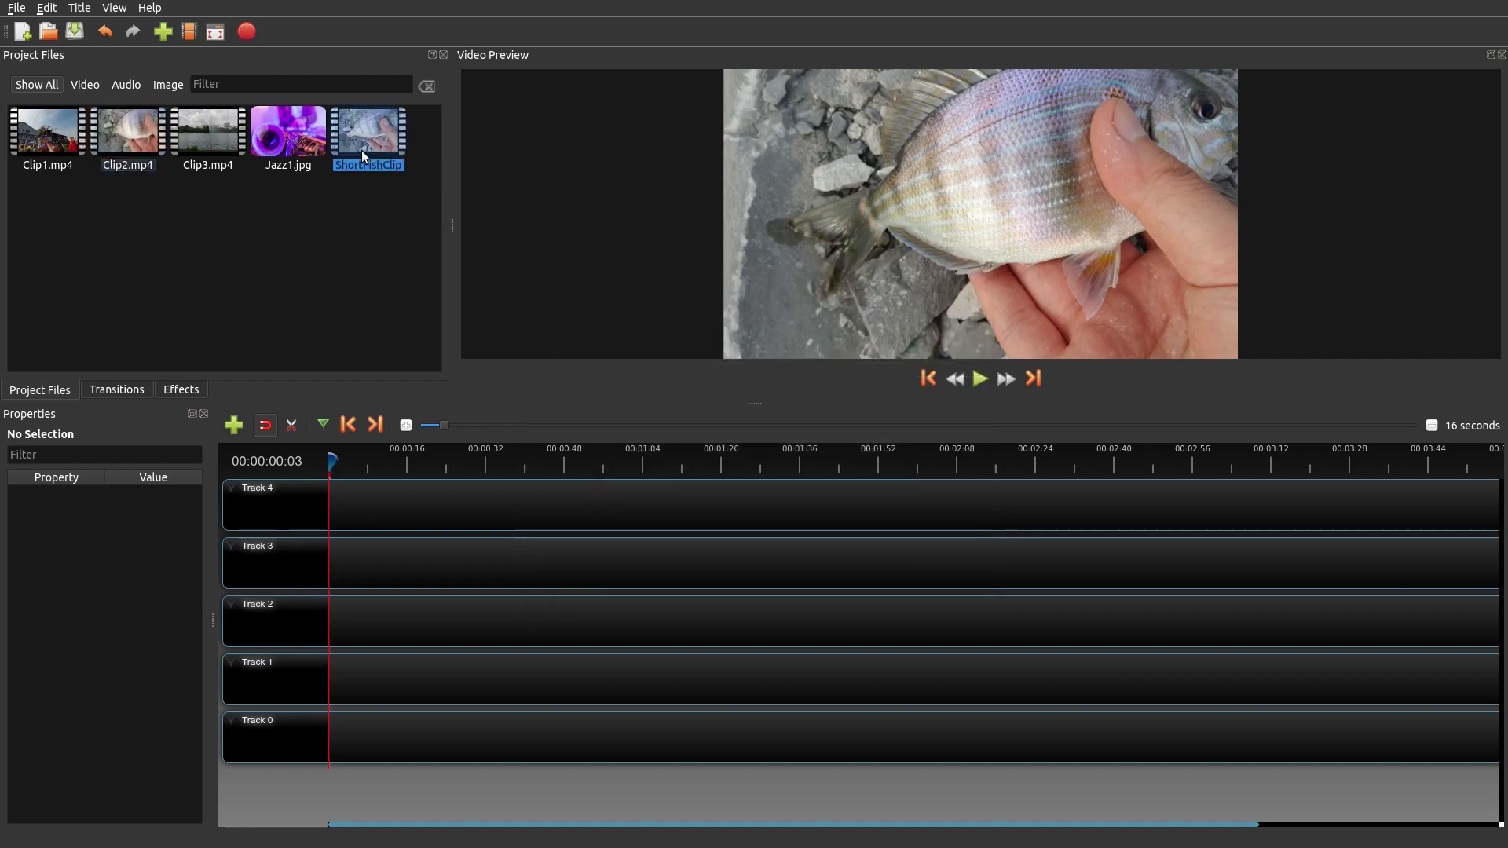
right_click(362, 150)
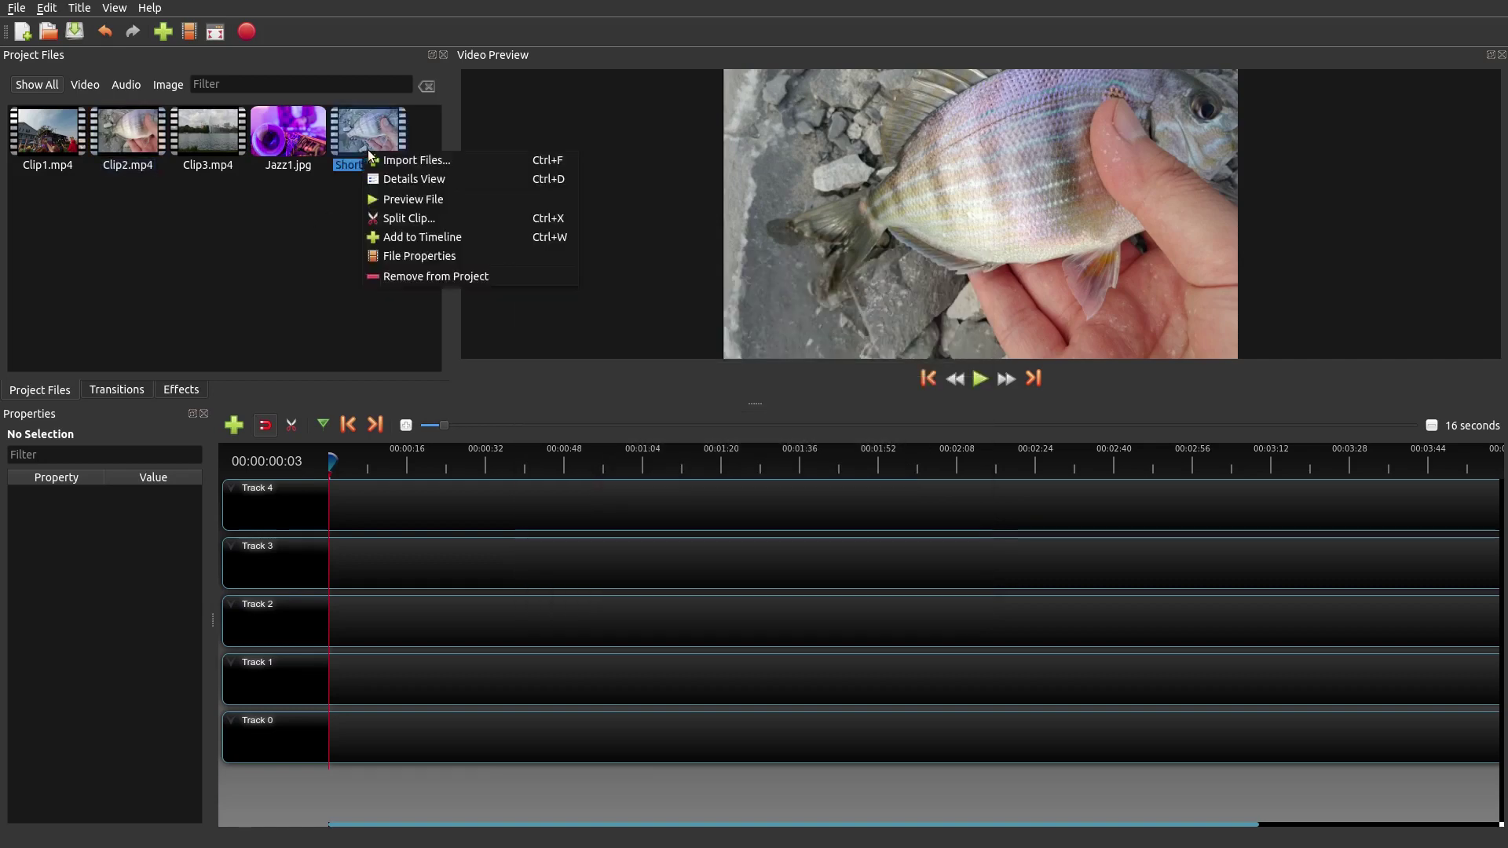
click(407, 198)
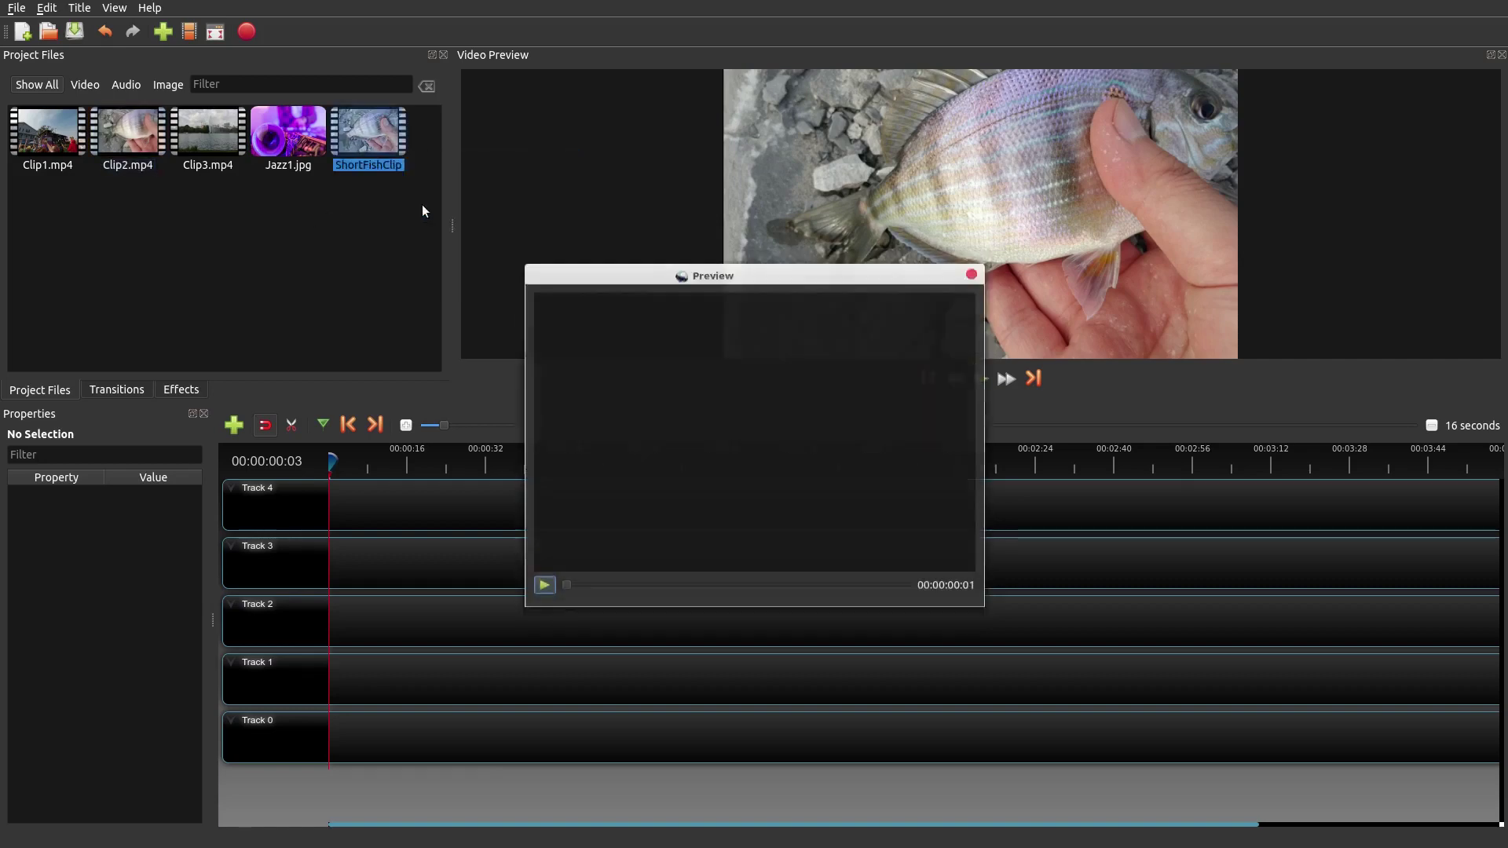
click(543, 594)
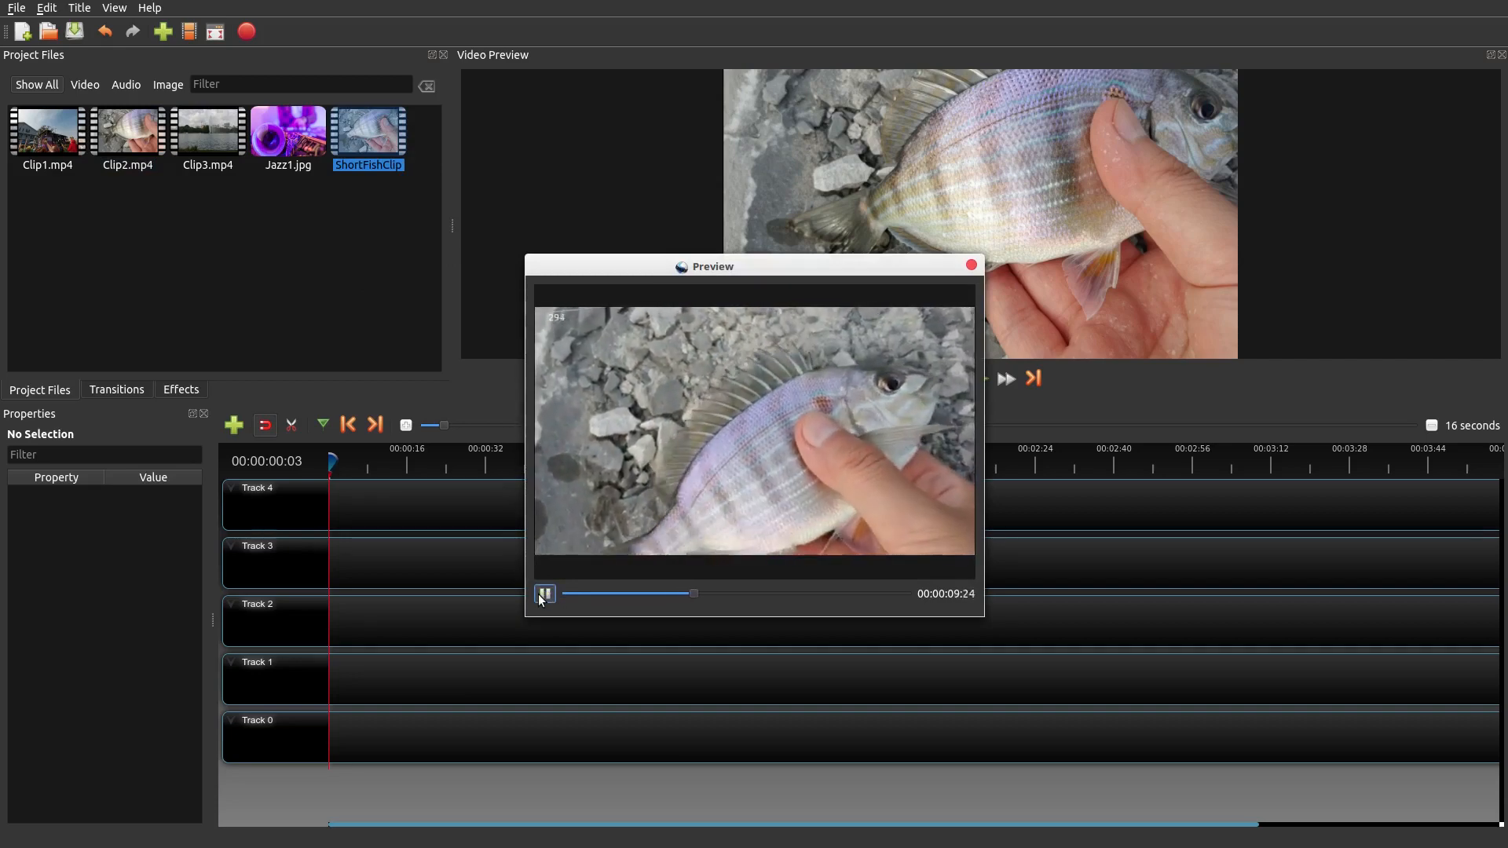
click(971, 266)
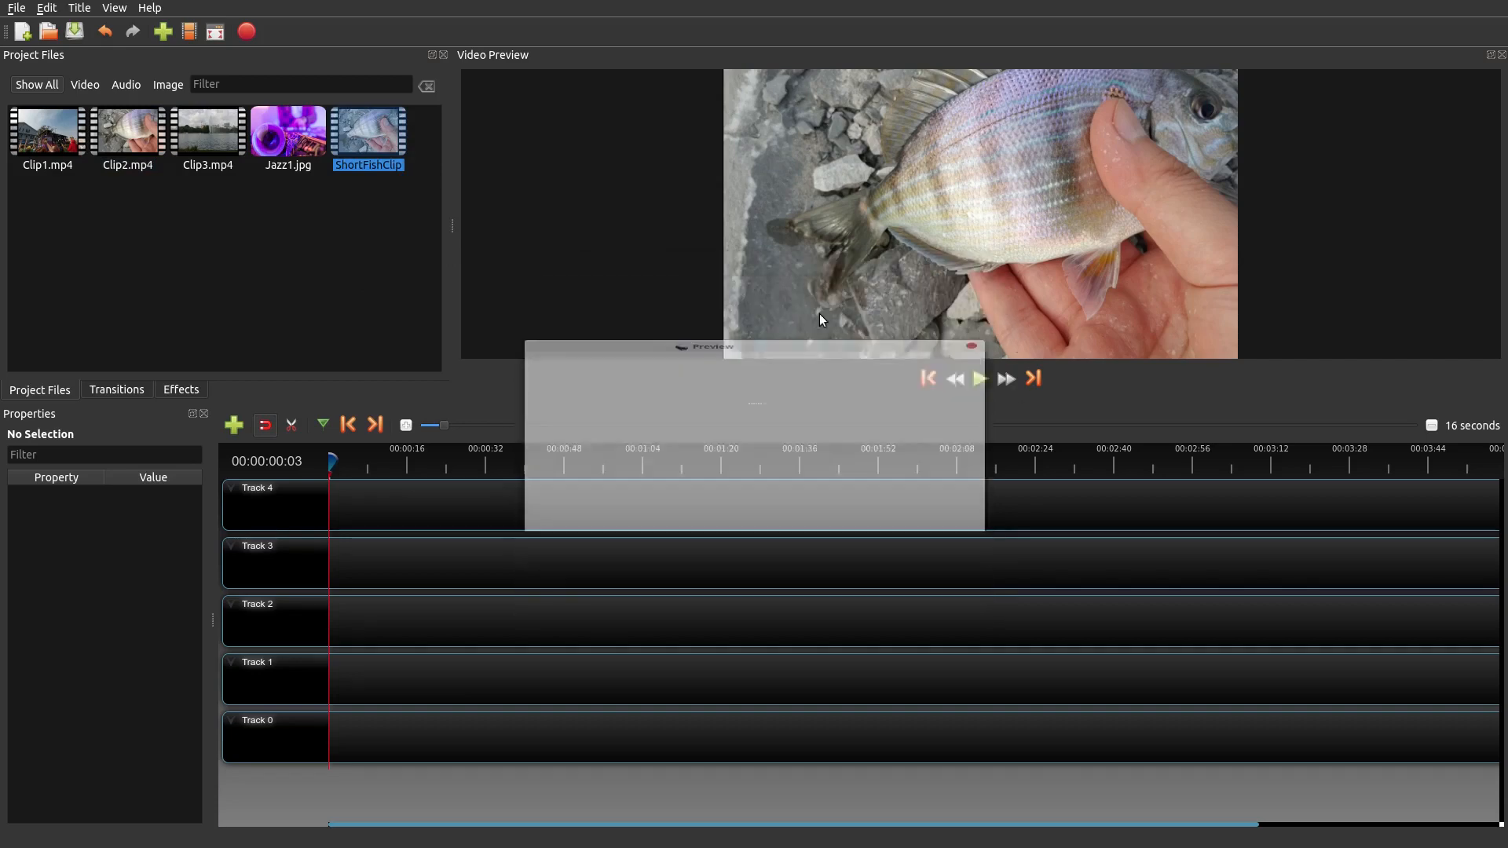
- Place ShortFishClip on Track 4, add then delete Clip2.mp4 on Track 2, and play the timeline
drag(358, 124, 336, 505)
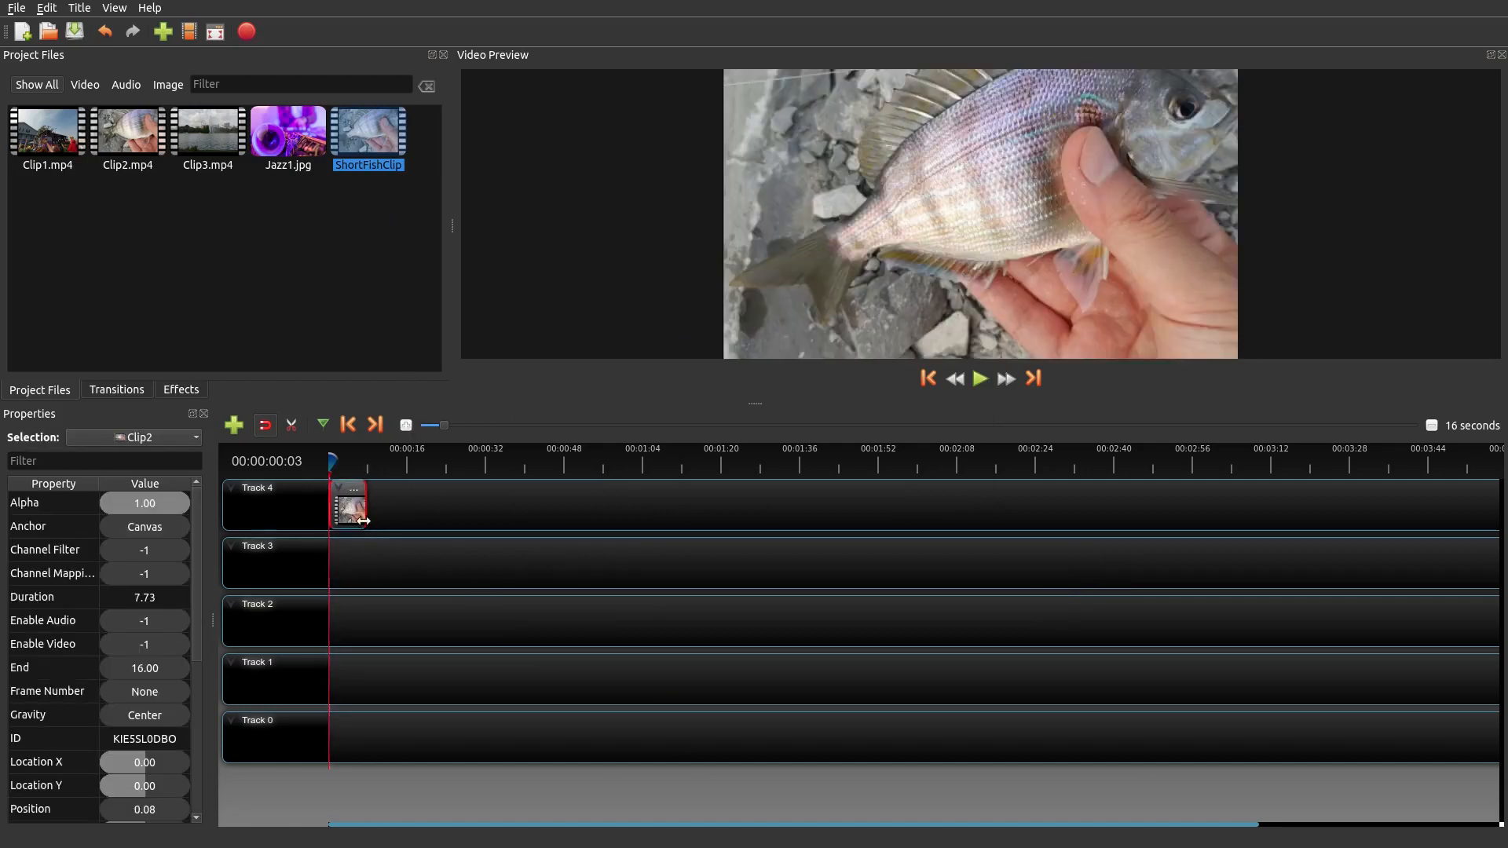
click(125, 132)
drag(125, 133, 334, 619)
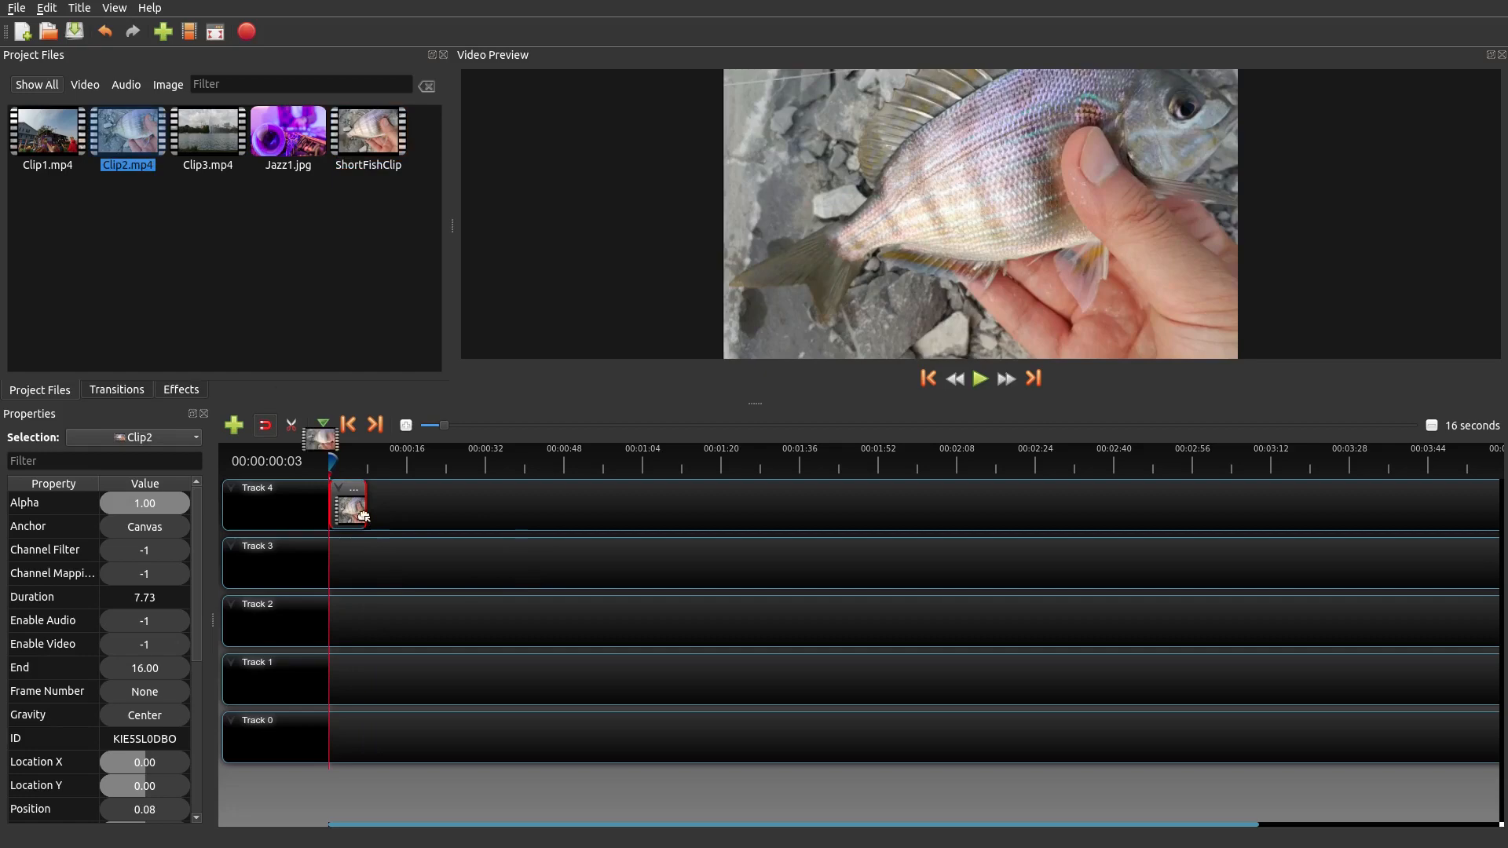
click(334, 578)
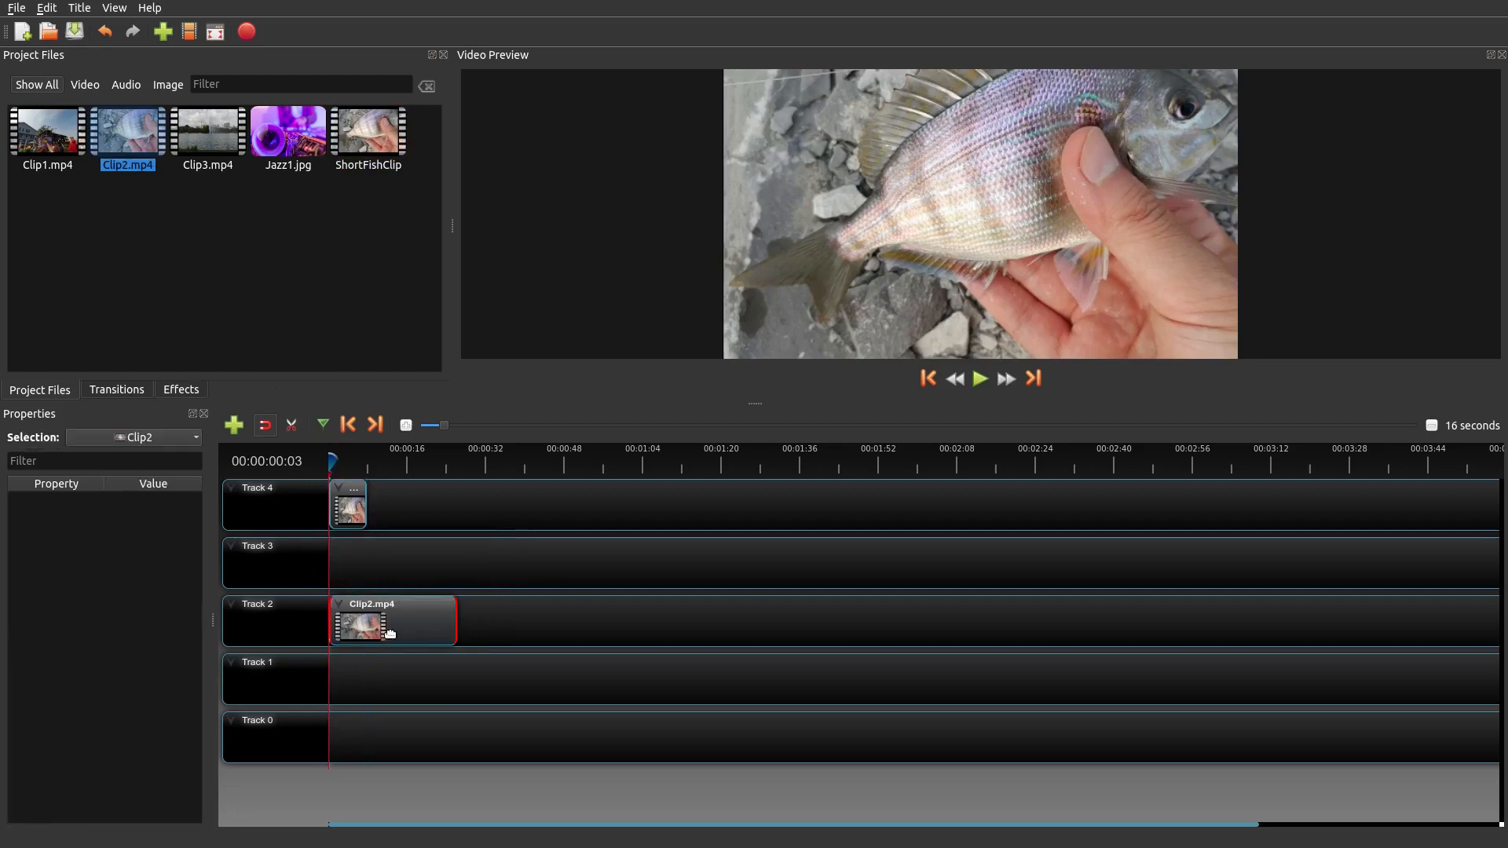
click(390, 624)
key(Delete)
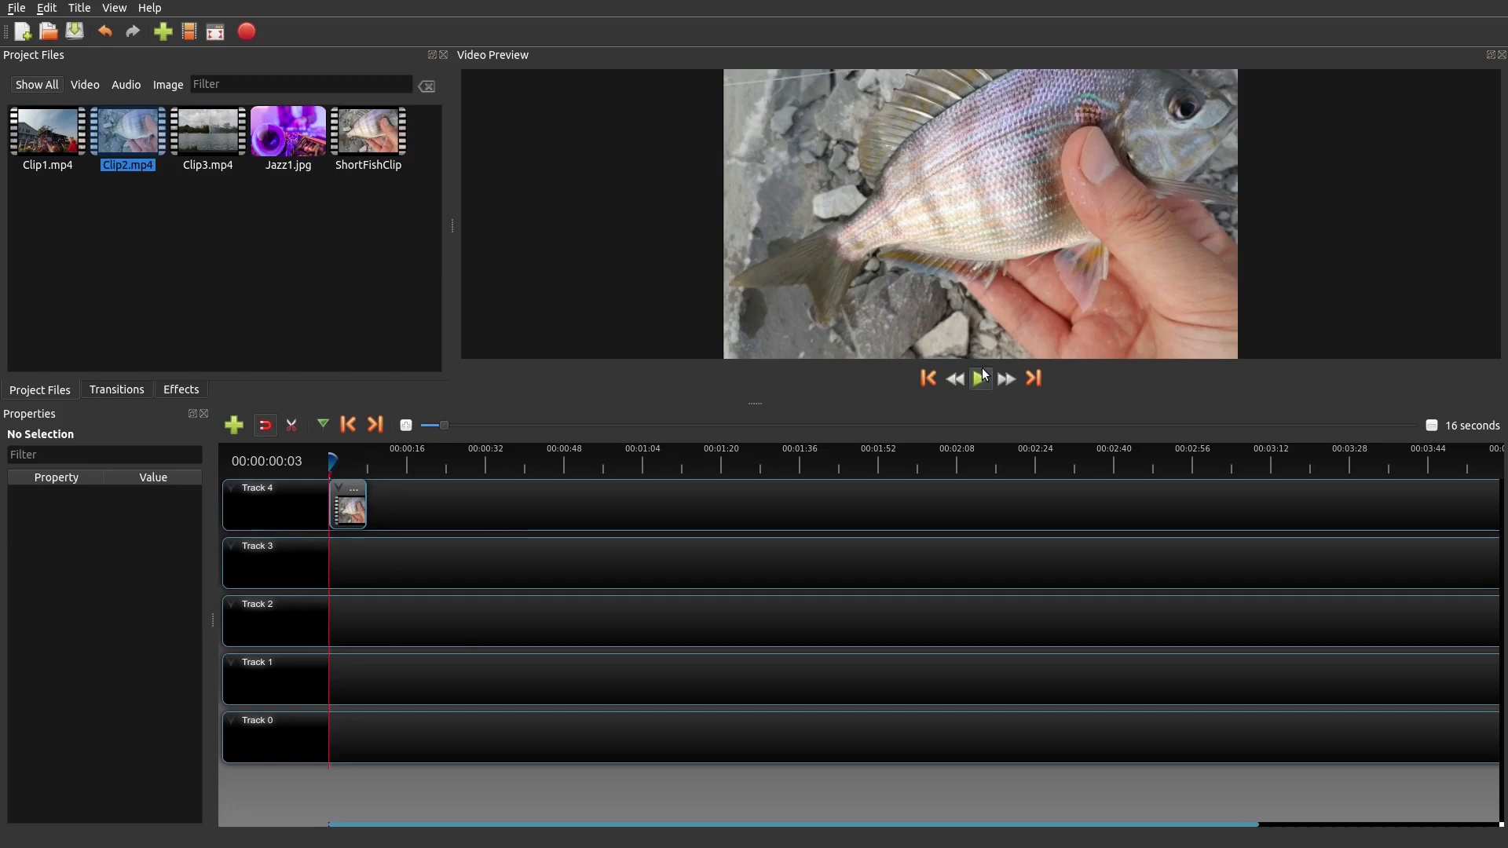
click(981, 379)
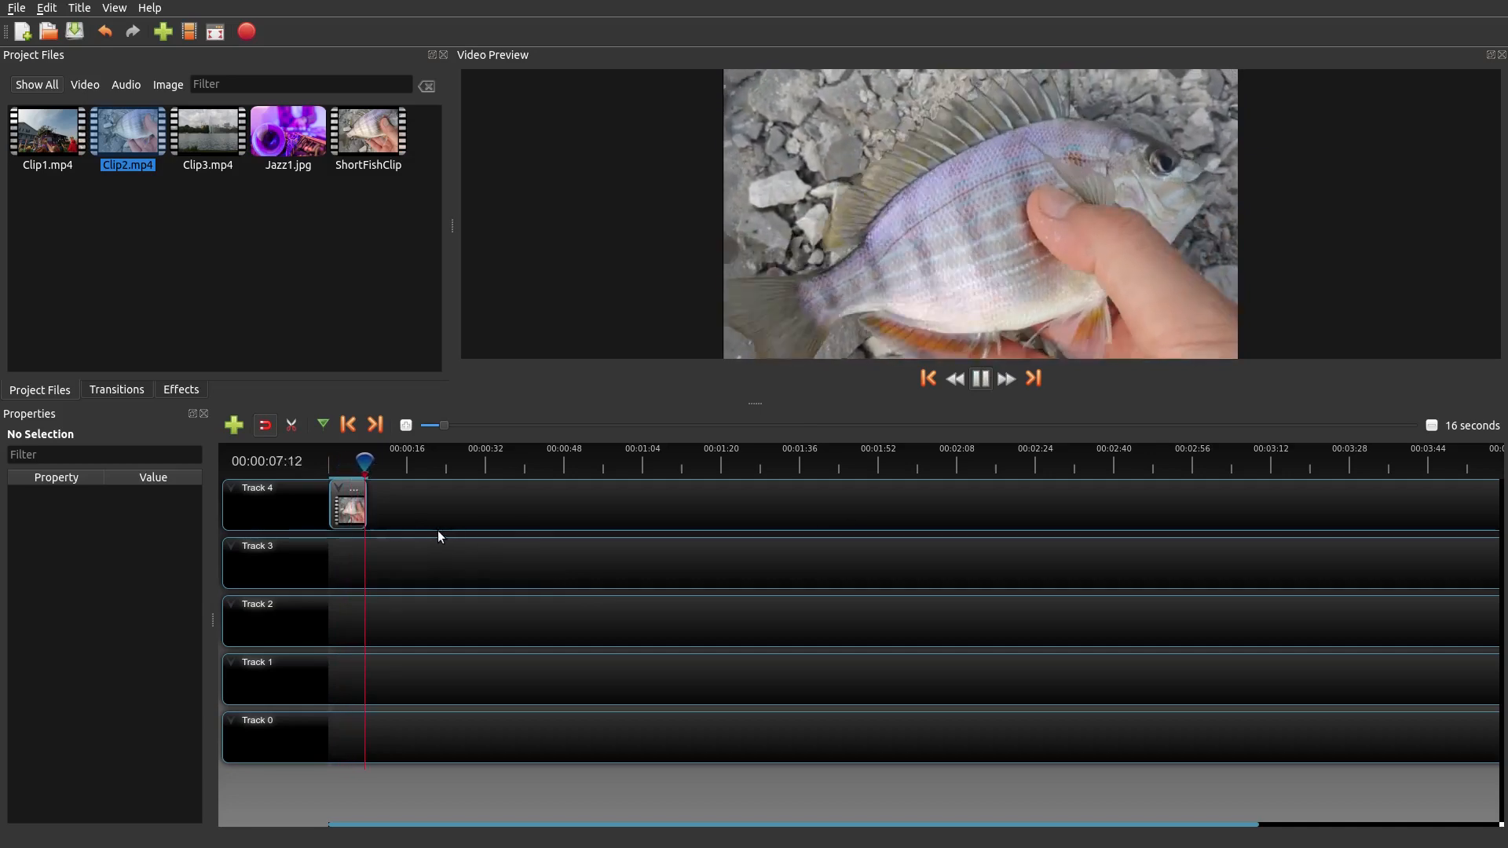
- Delete the ShortFishClip clip from Track 4 and return the playhead to the start
click(351, 507)
key(Delete)
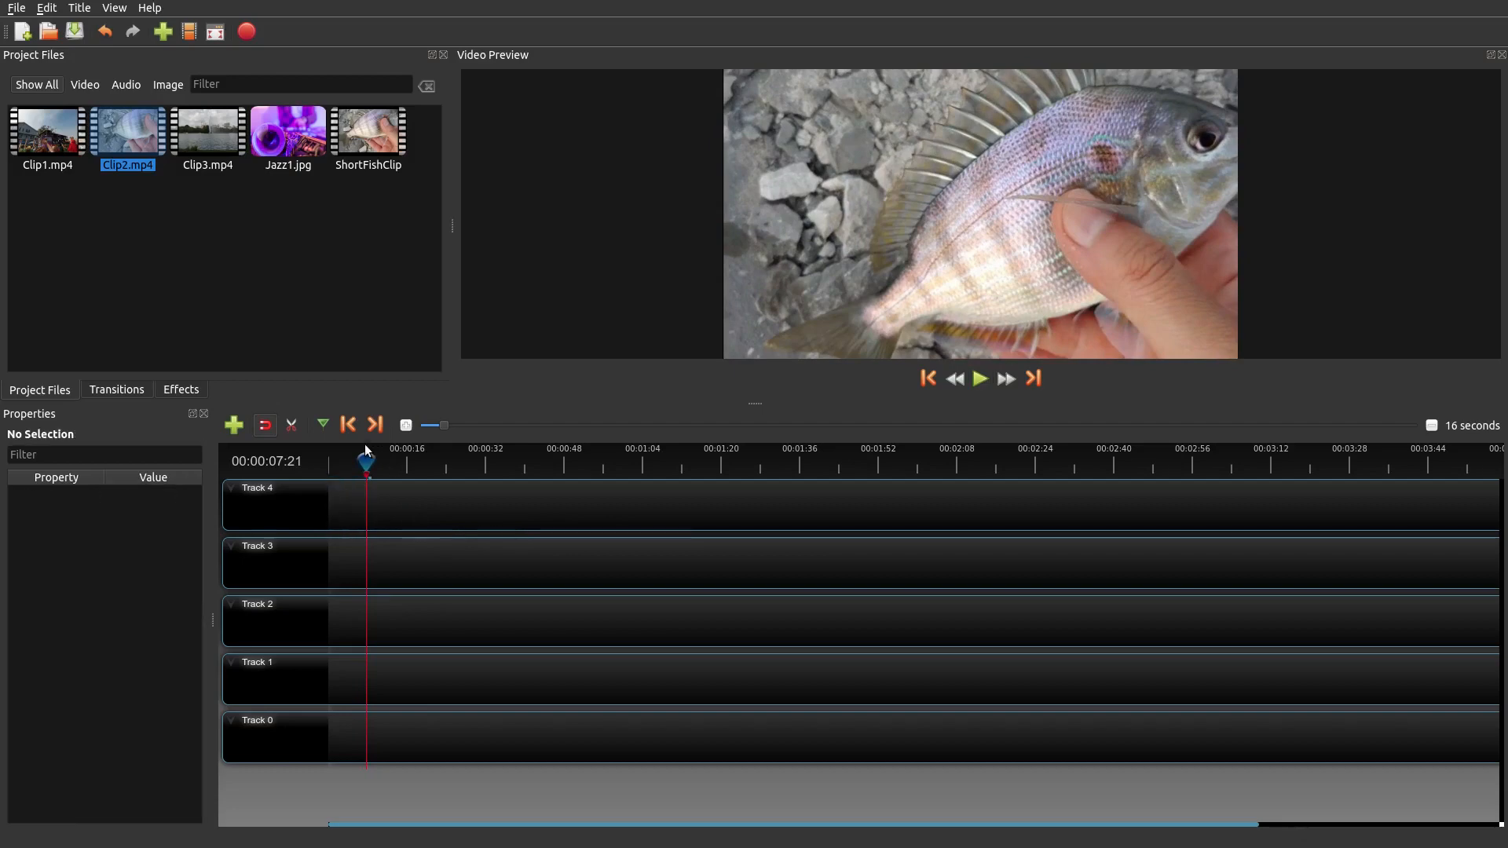
drag(365, 460, 332, 459)
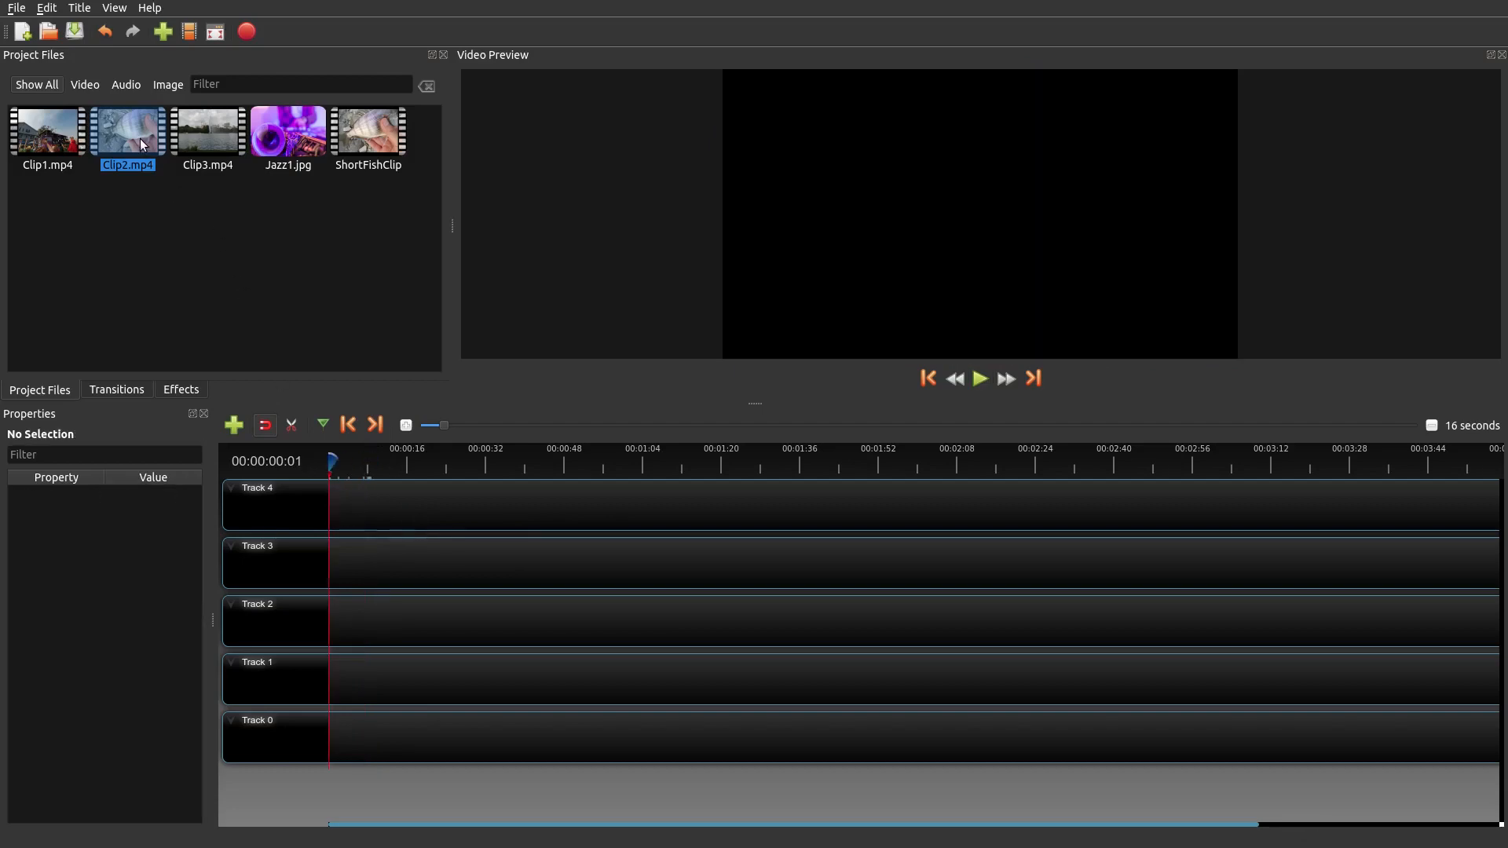
- Place Clip2.mp4 on Track 3, toggle the razor tool, and delete the clip again
drag(140, 138, 351, 557)
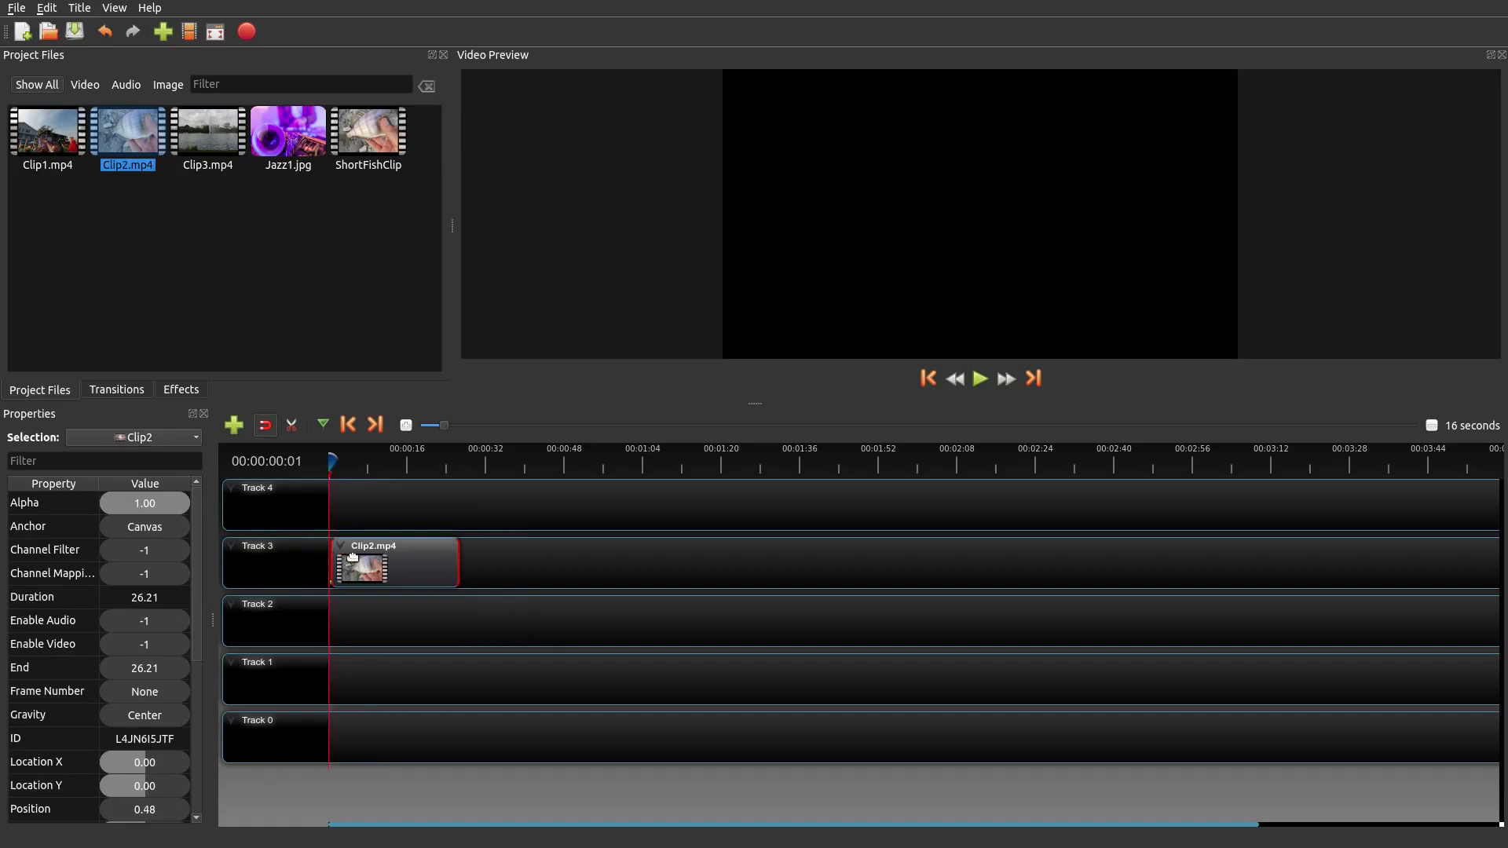
click(291, 424)
click(190, 294)
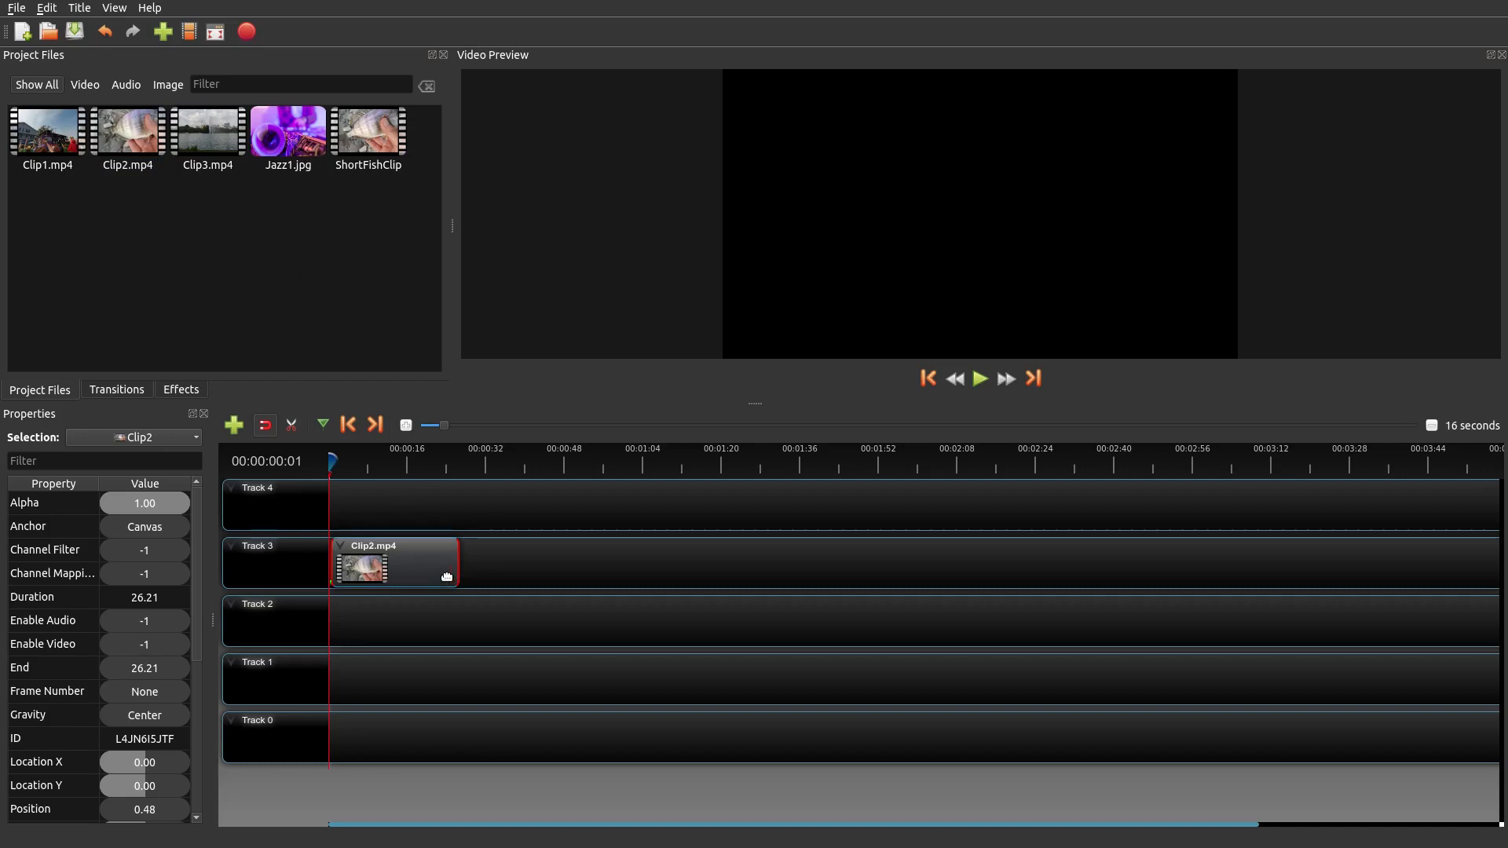
key(Delete)
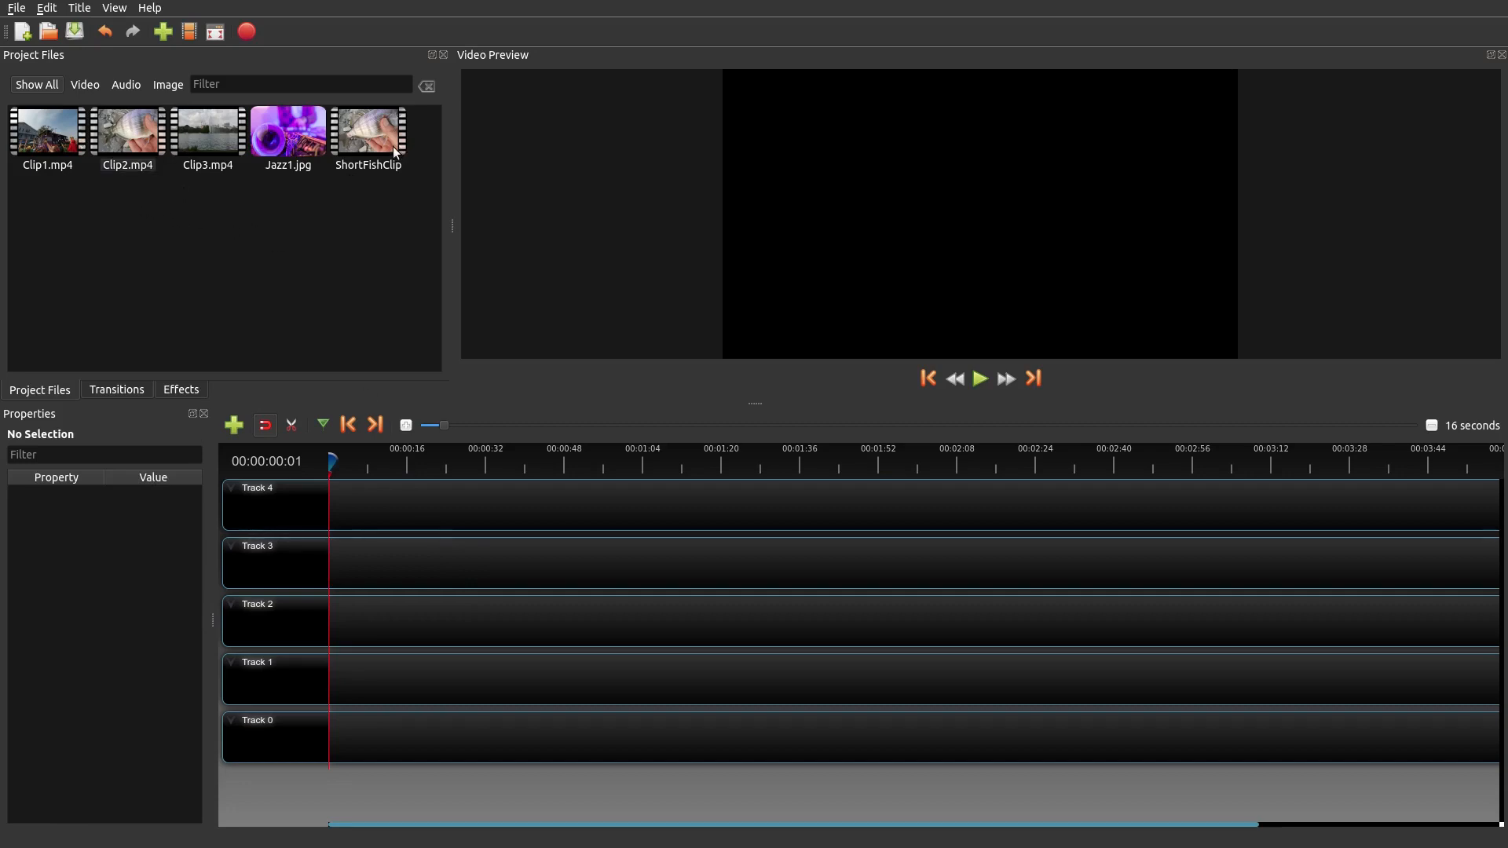
- Practice multi-selecting the project files, ending with Clip1 through Jazz1.jpg all selected
click(63, 142)
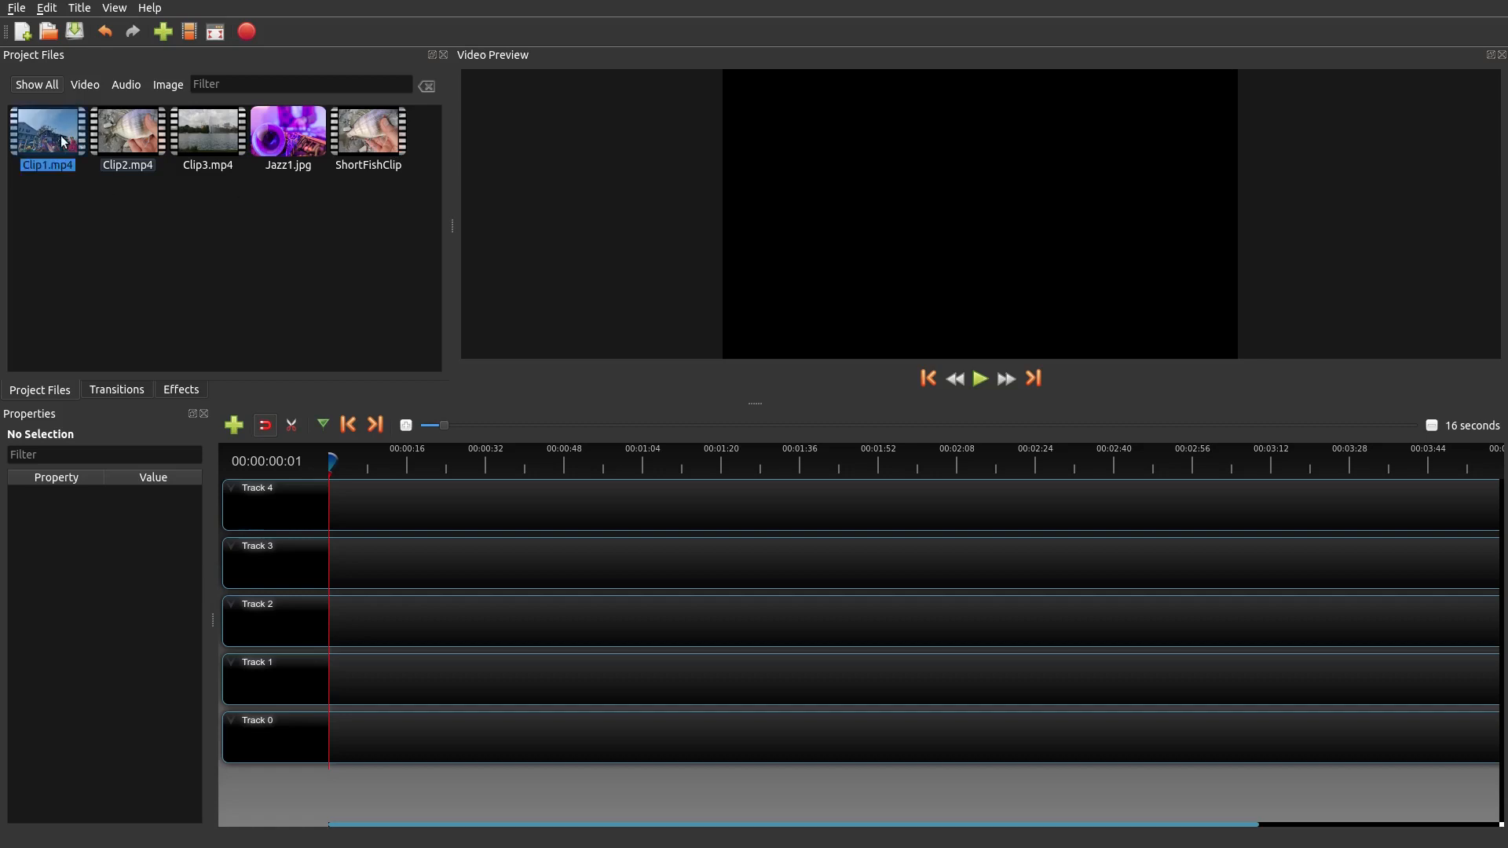
ctrl+click(309, 142)
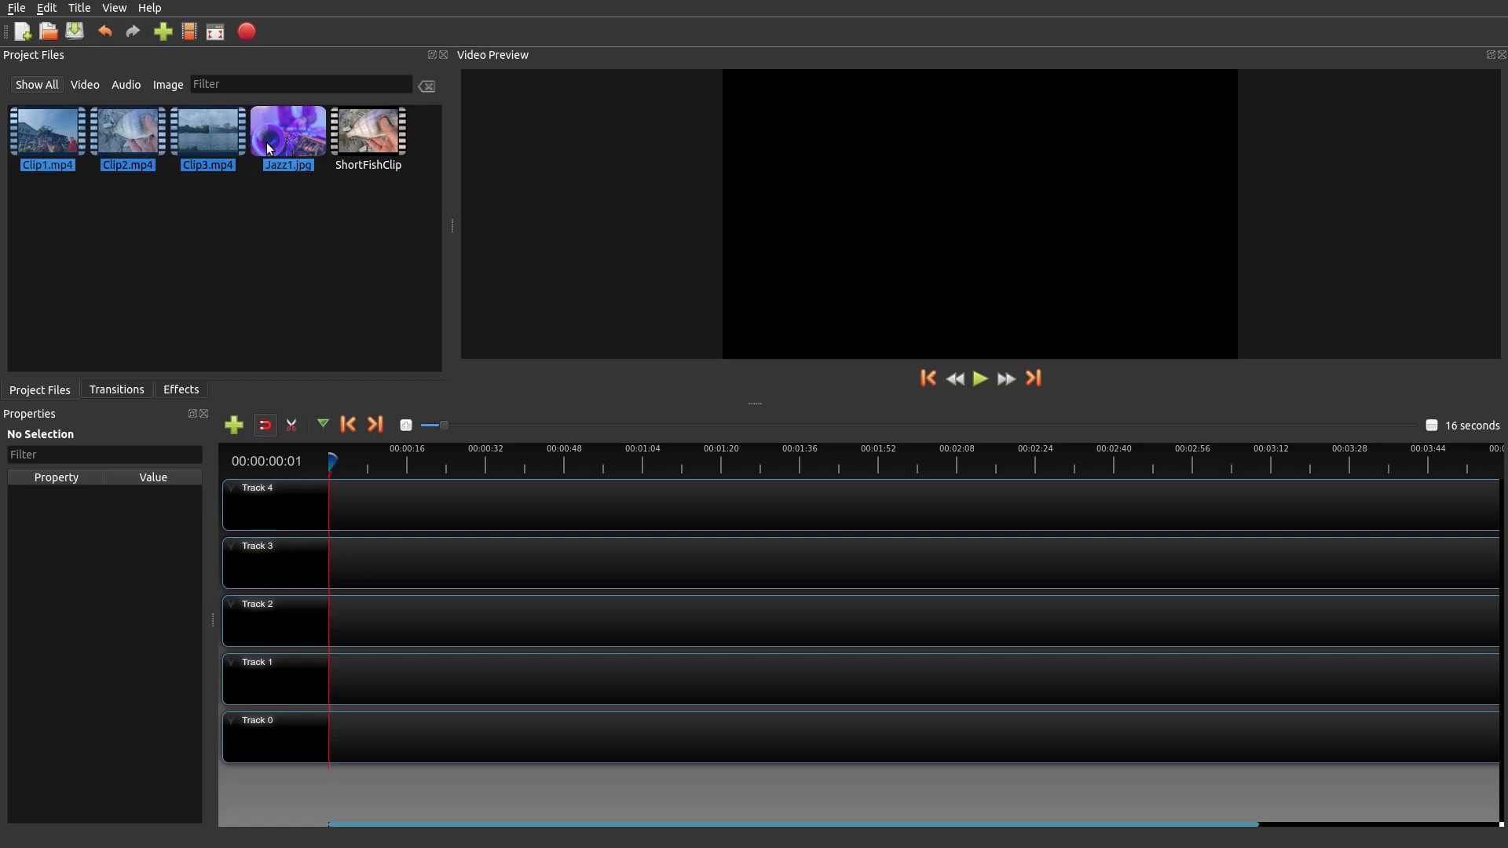
click(311, 216)
click(49, 137)
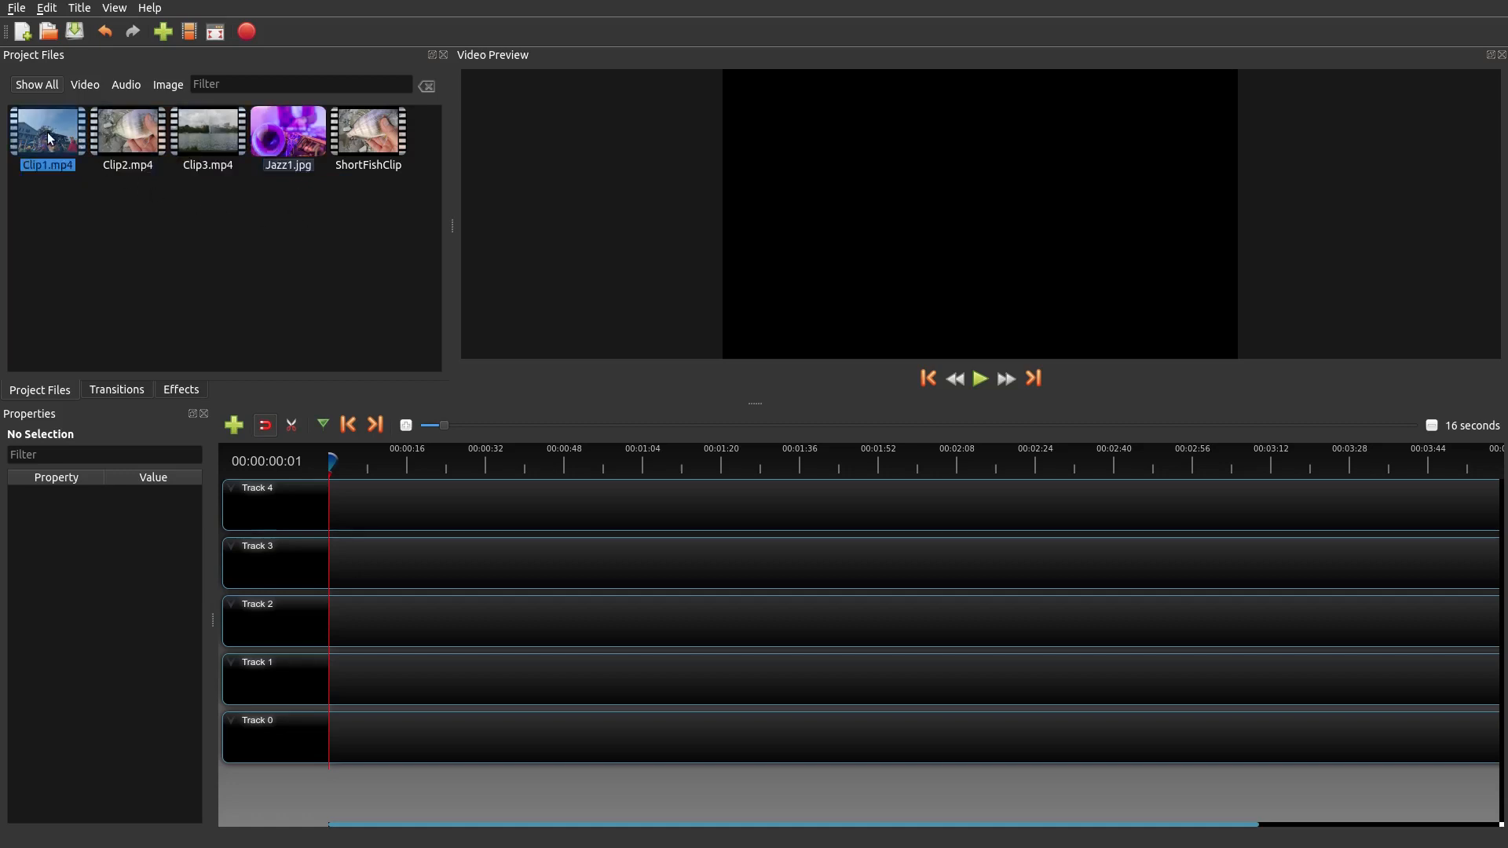
ctrl+click(319, 142)
ctrl+click(129, 138)
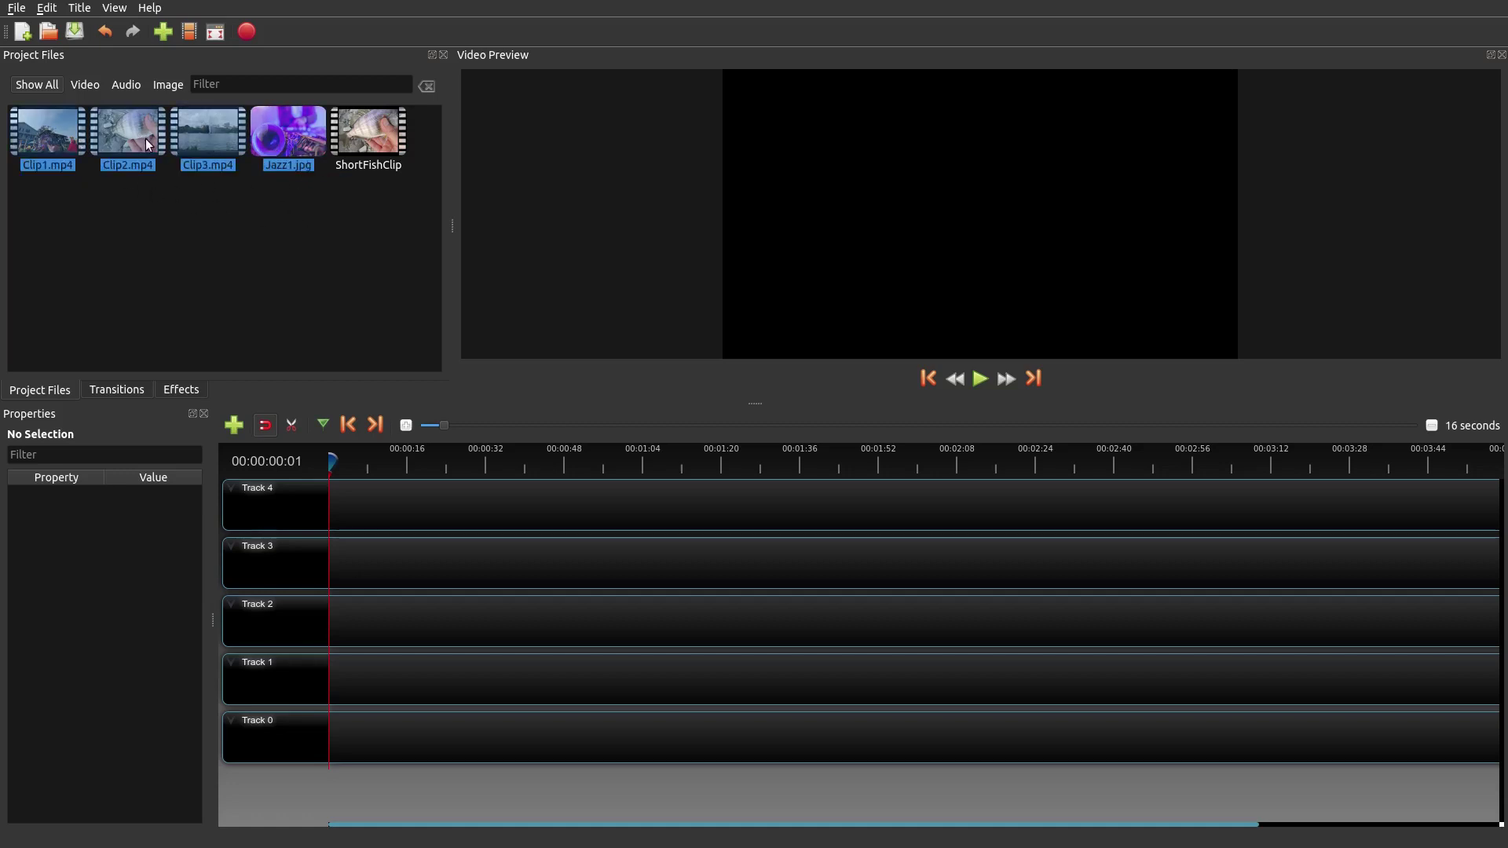
click(284, 216)
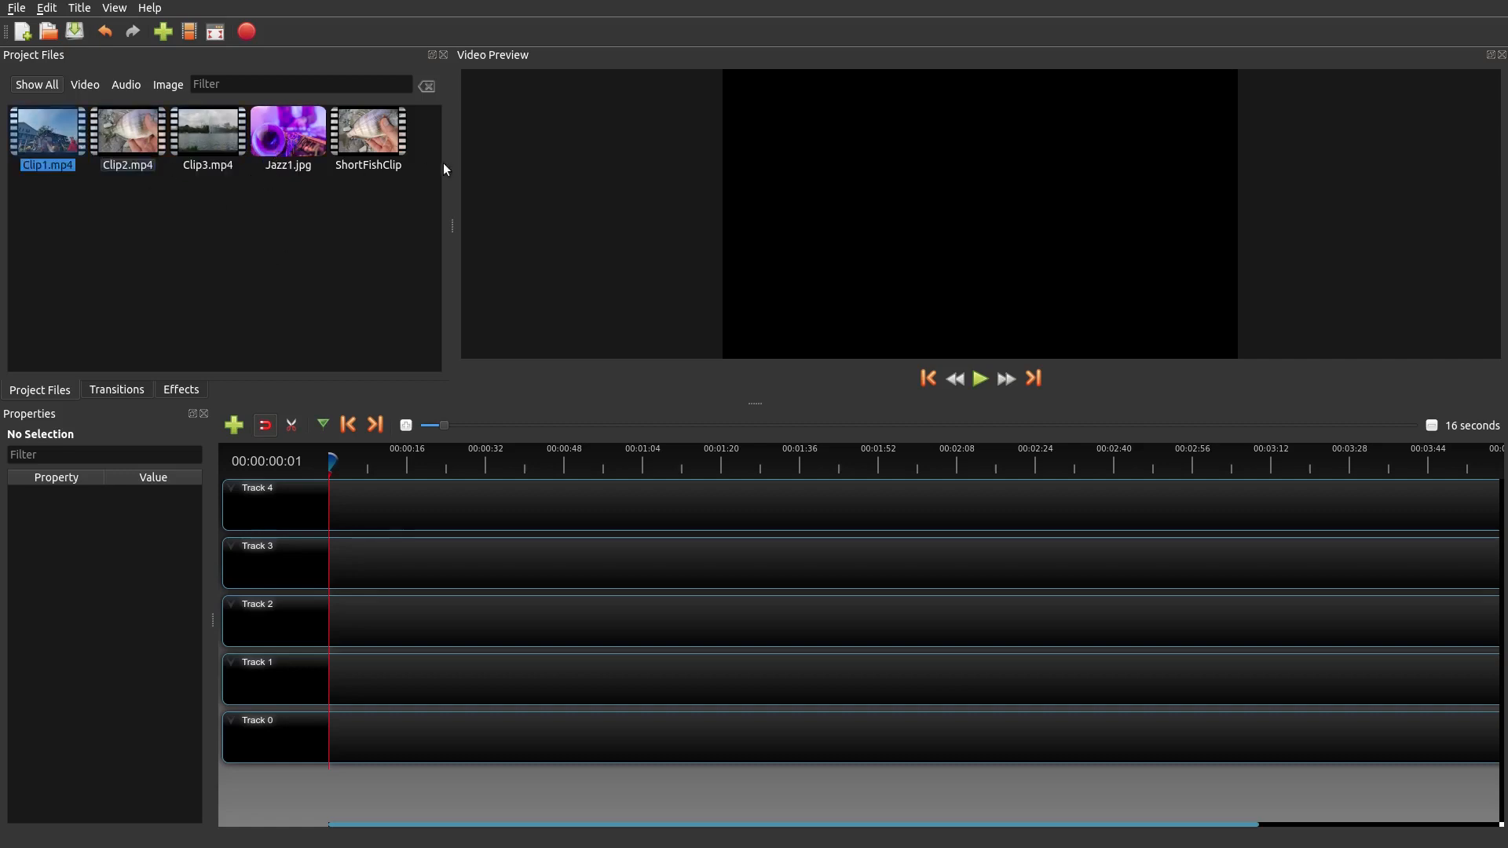
shift+click(303, 141)
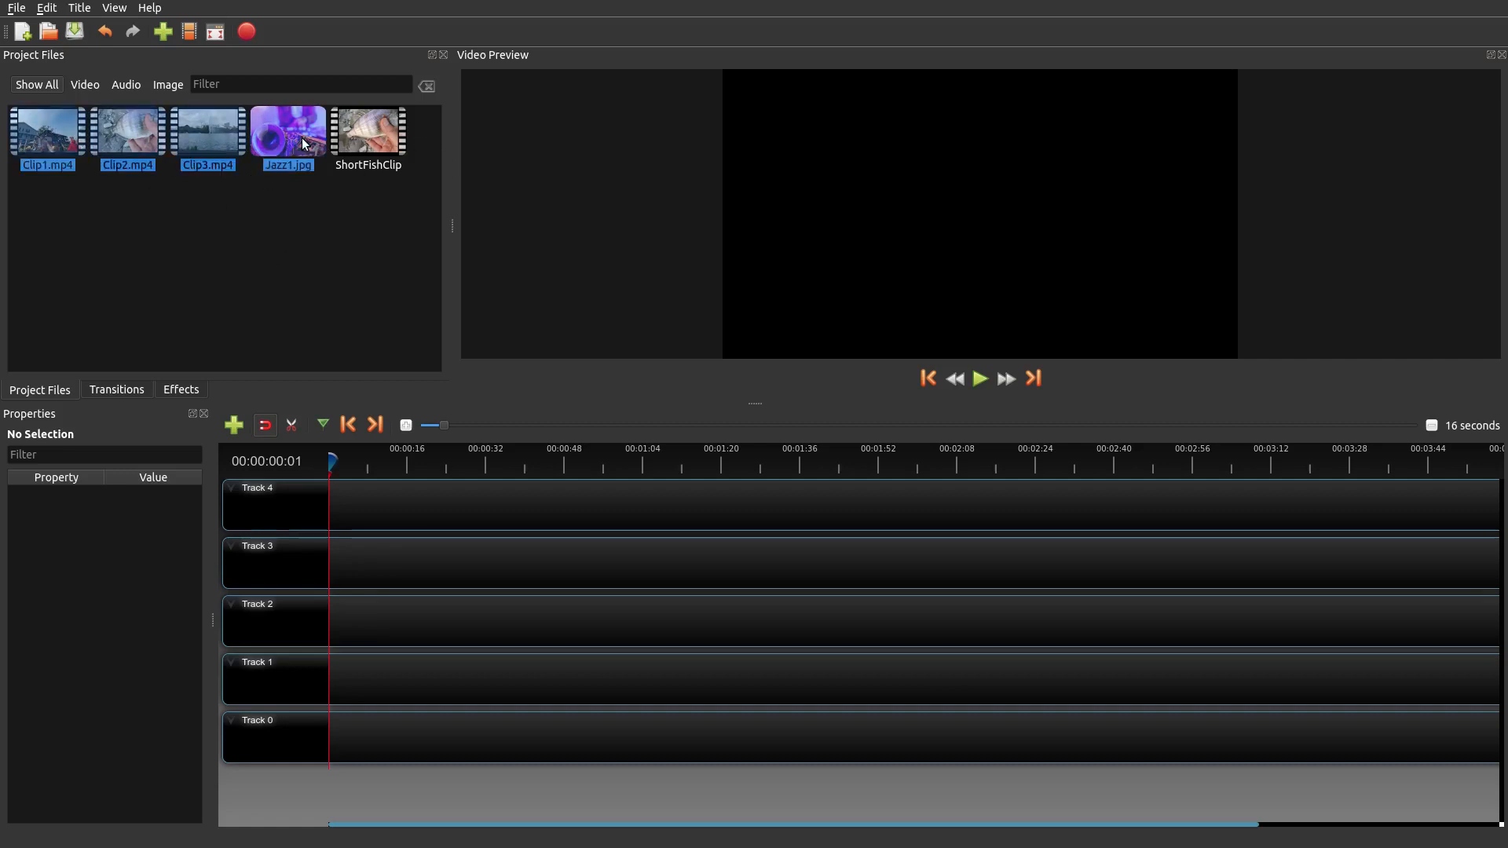
- Bring up Add To Timeline for the four files and choose Fade In
right_click(301, 142)
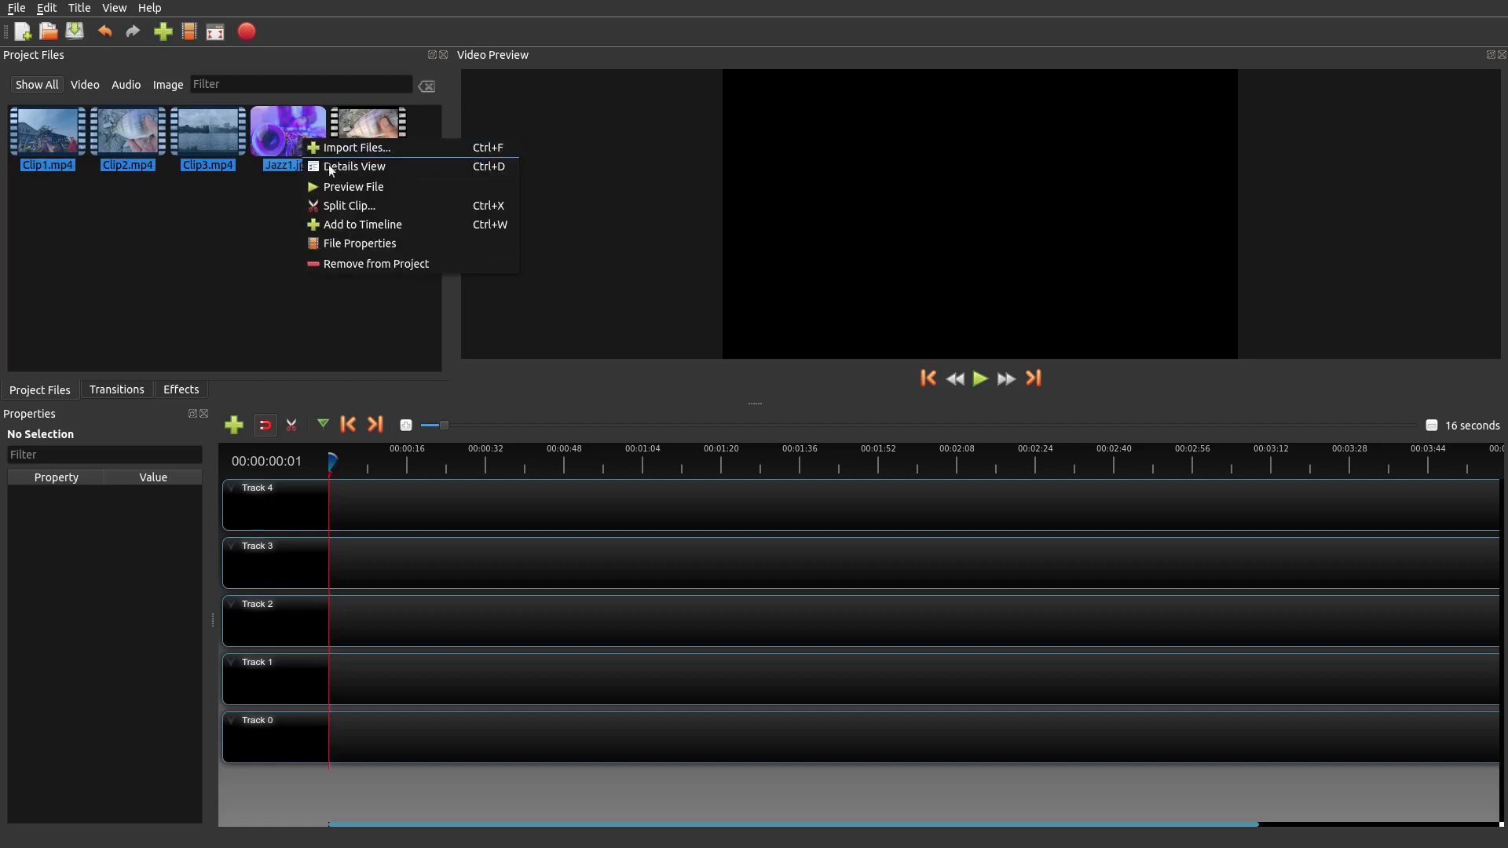
click(360, 223)
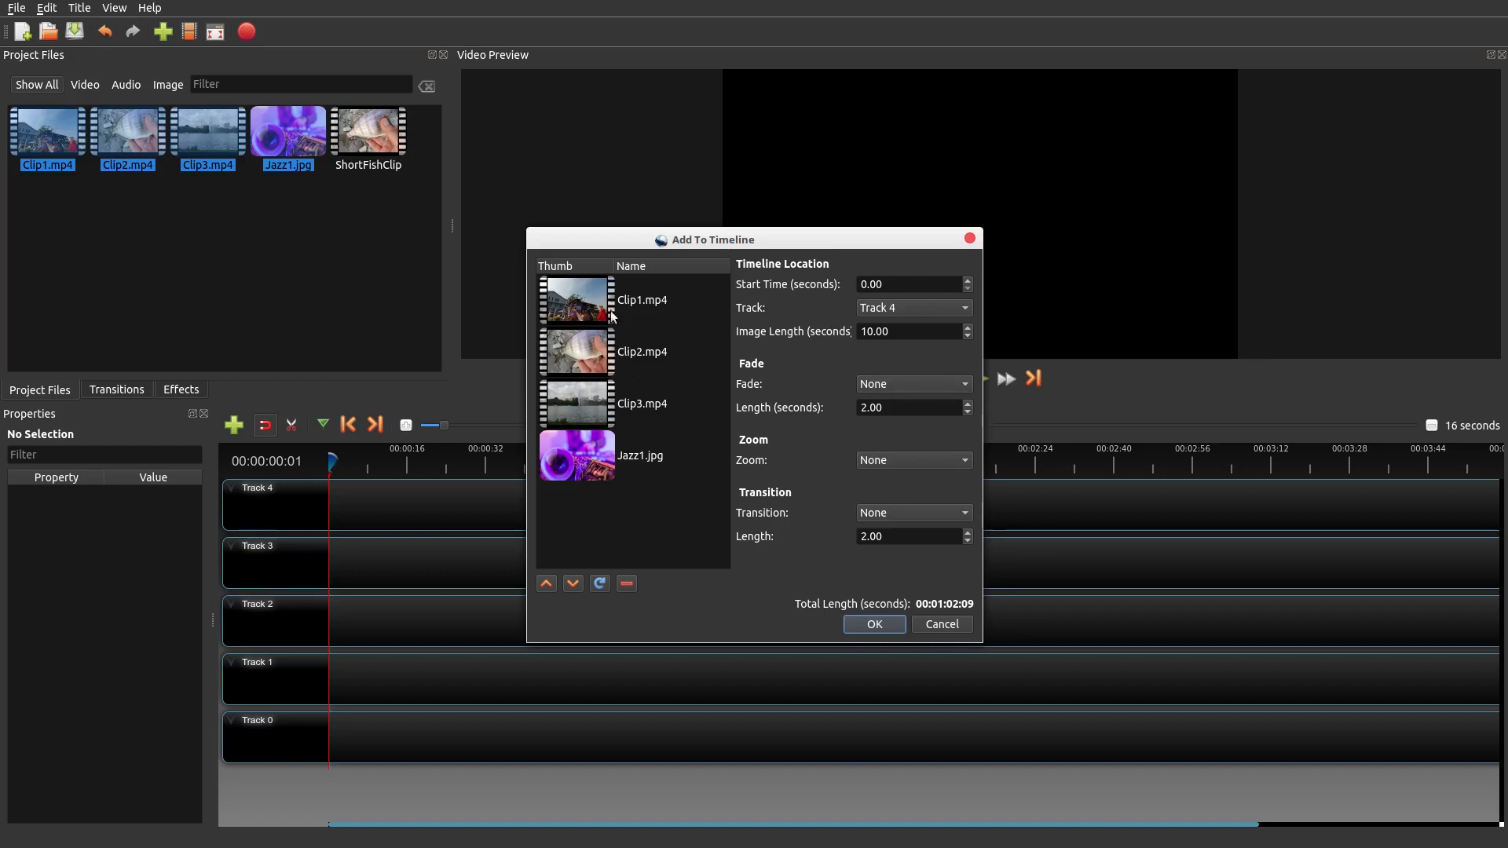
click(896, 384)
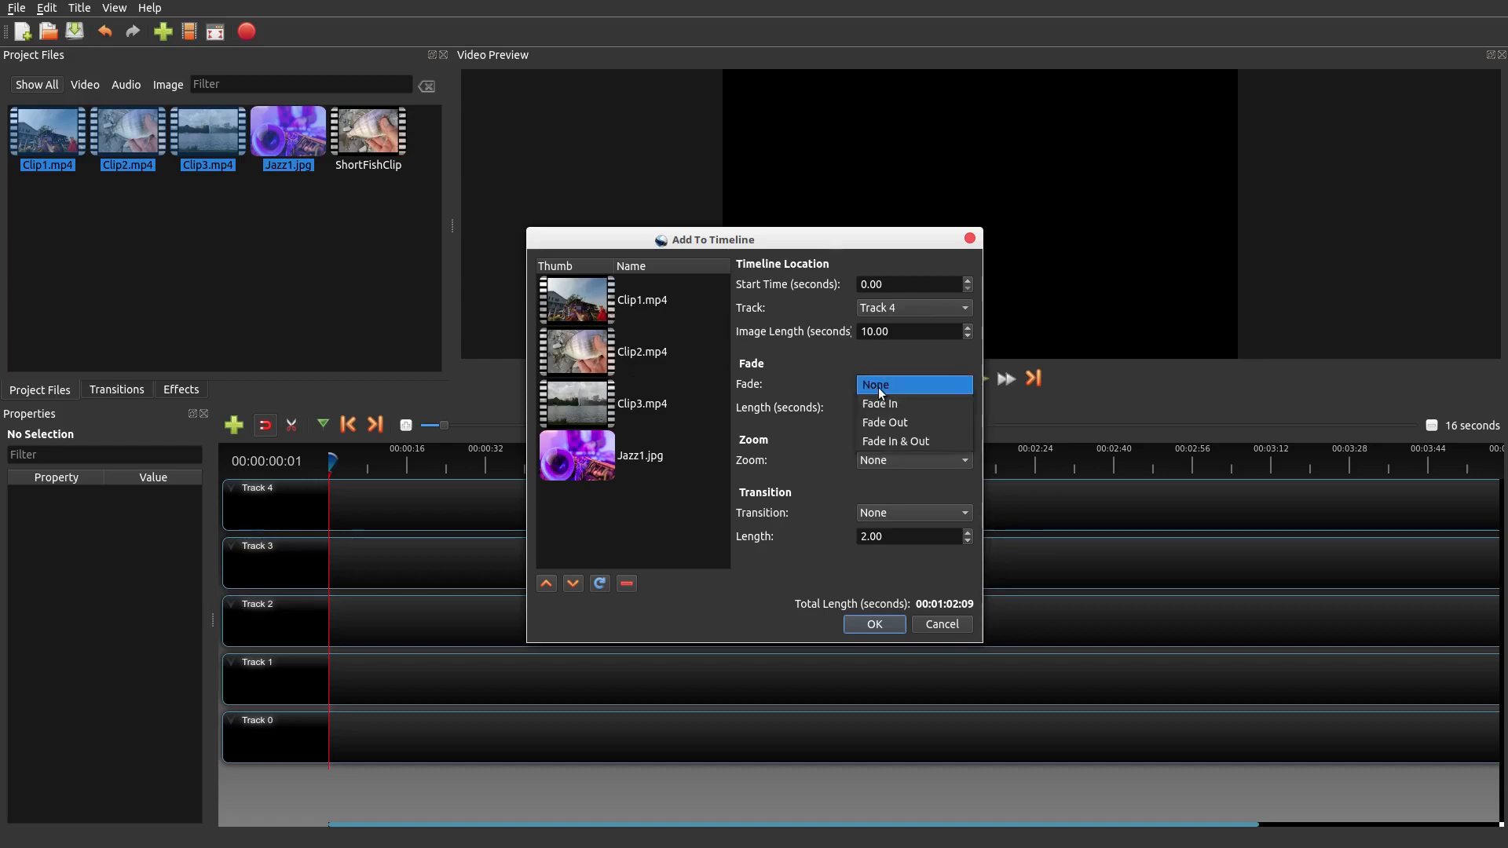
click(901, 406)
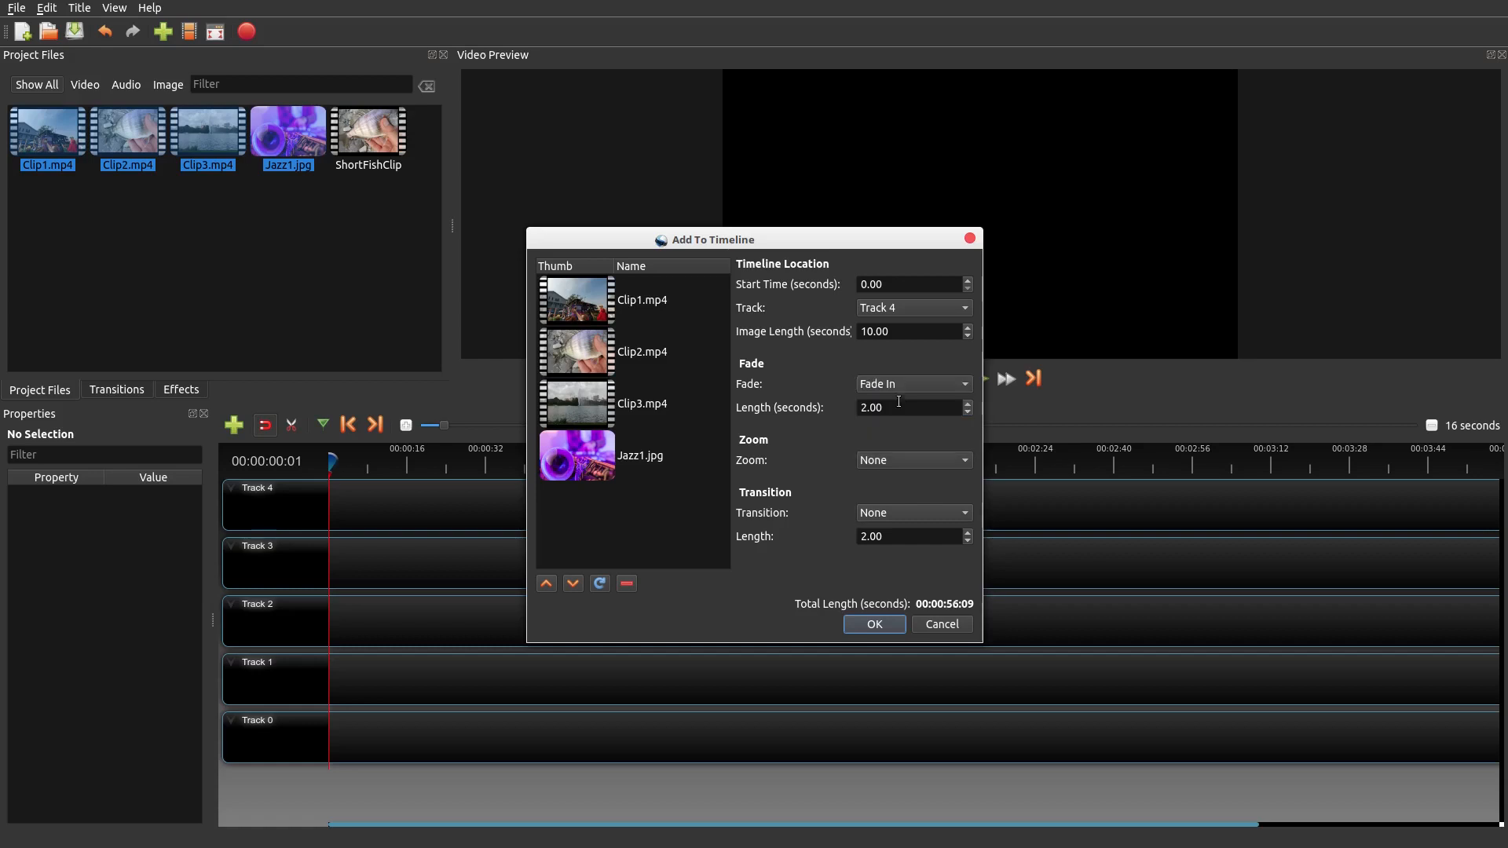
- Choose Zoom Out and the Circle in to out transition, then cancel without adding clips
click(883, 458)
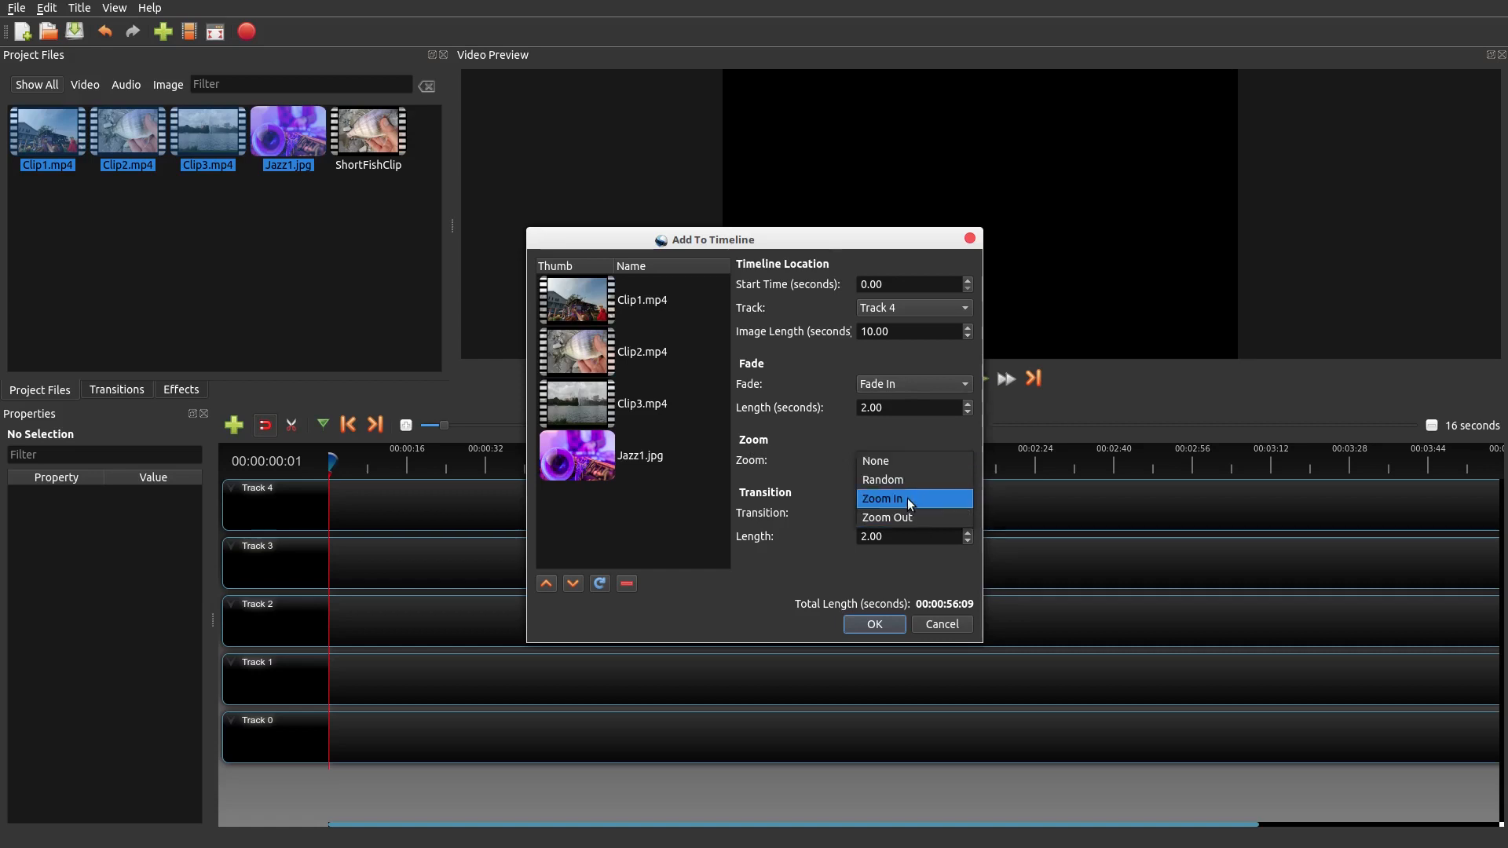
click(912, 516)
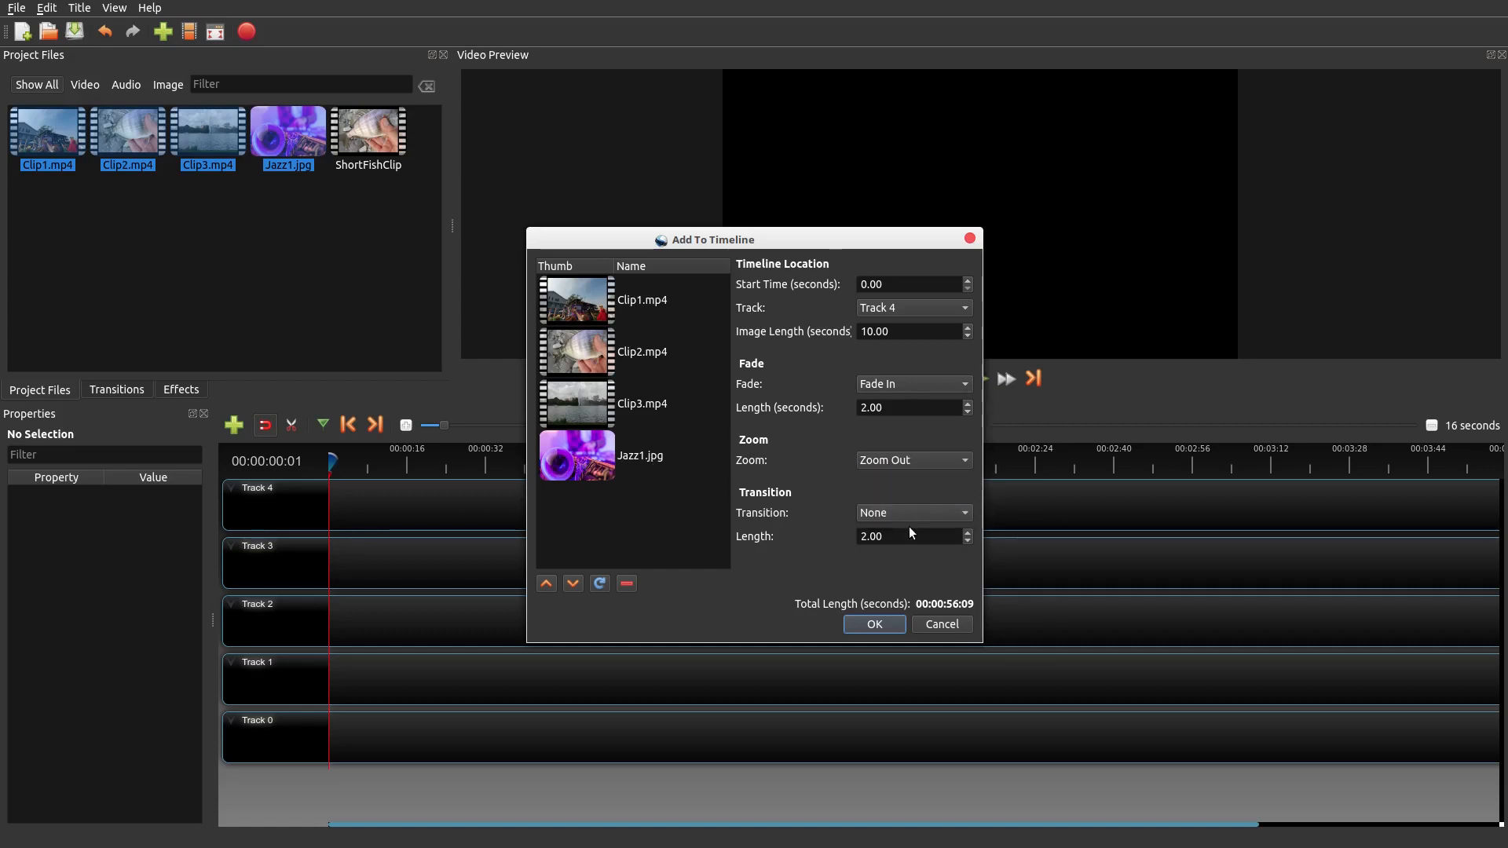
click(922, 517)
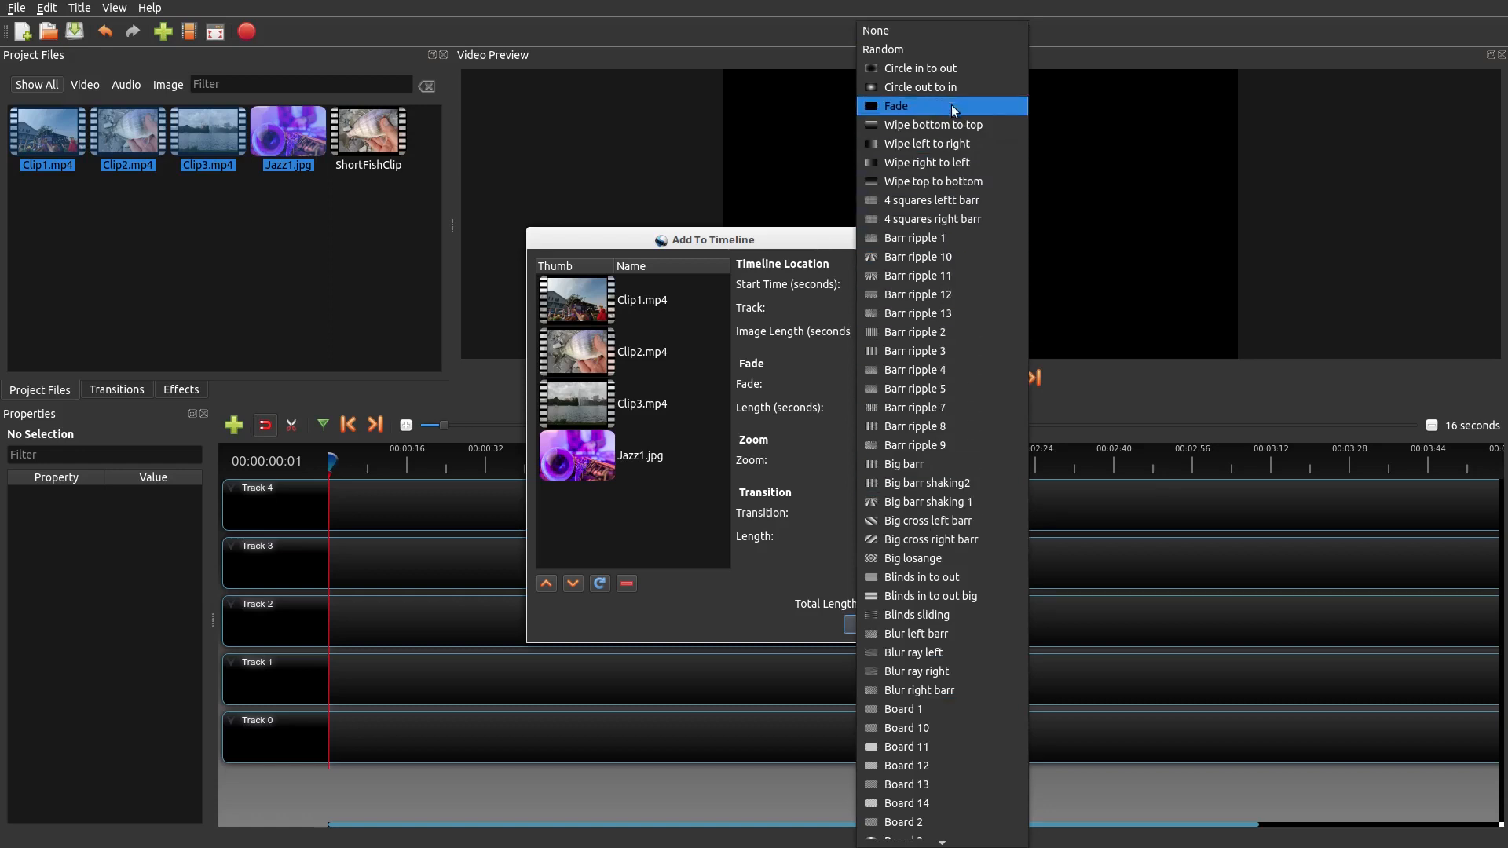
click(946, 67)
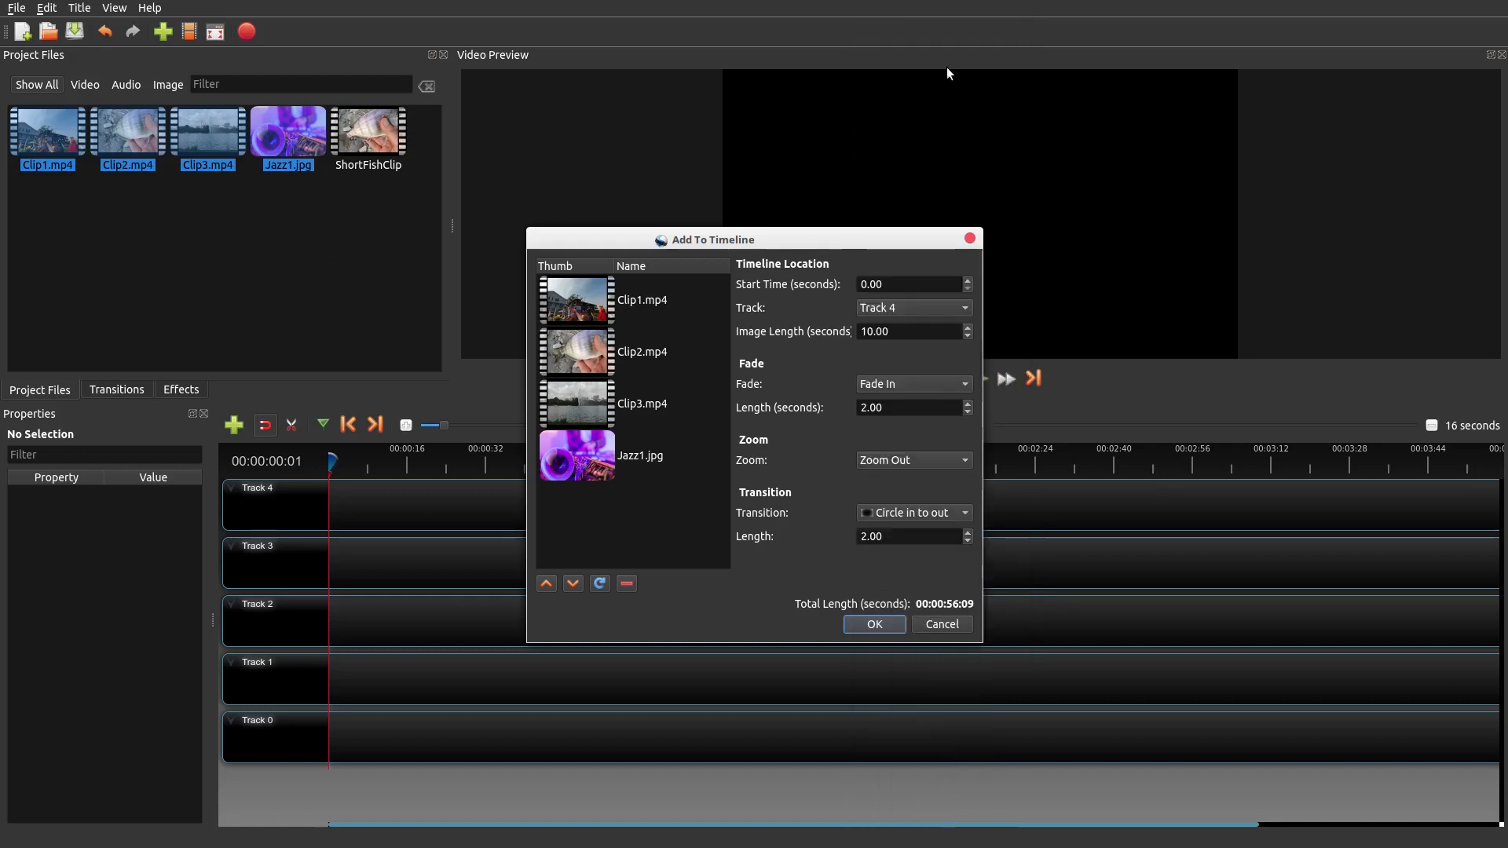
click(934, 626)
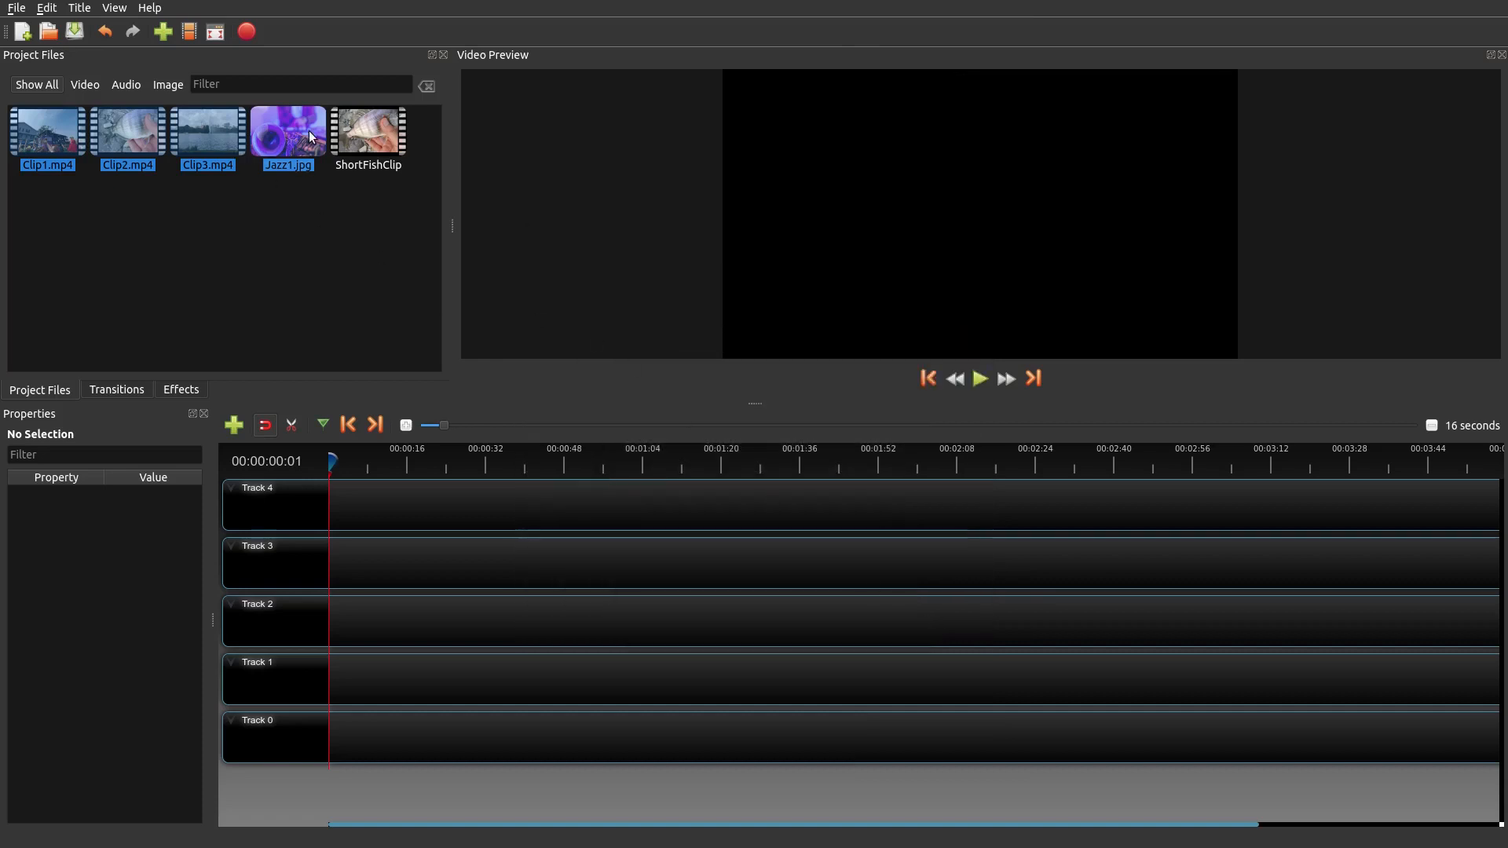
- Reopen Add To Timeline, keep Track 4 as destination and set the fade to Fade In & Out
right_click(281, 133)
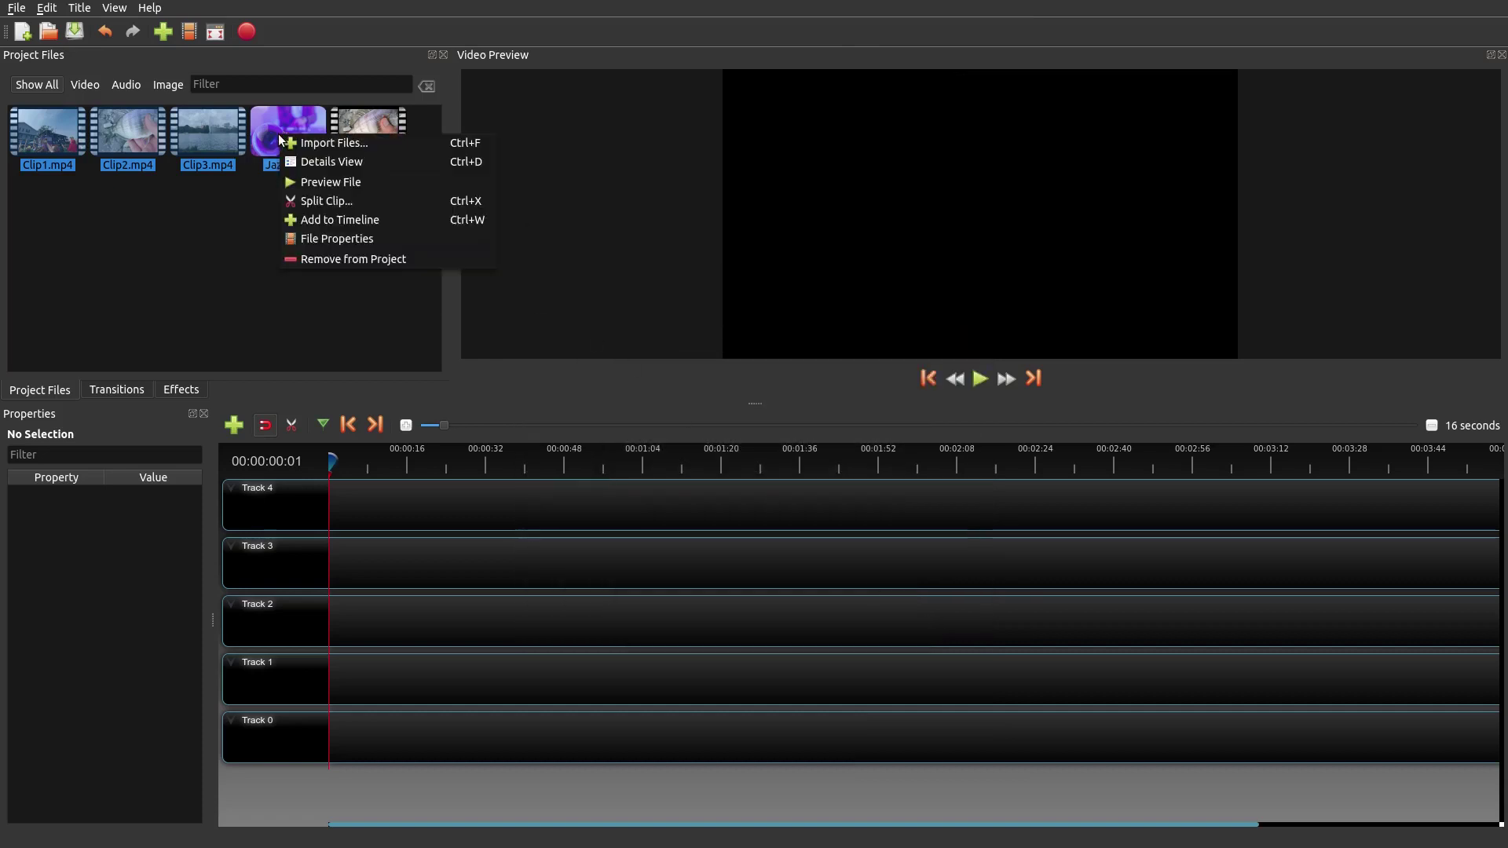
click(393, 222)
click(897, 307)
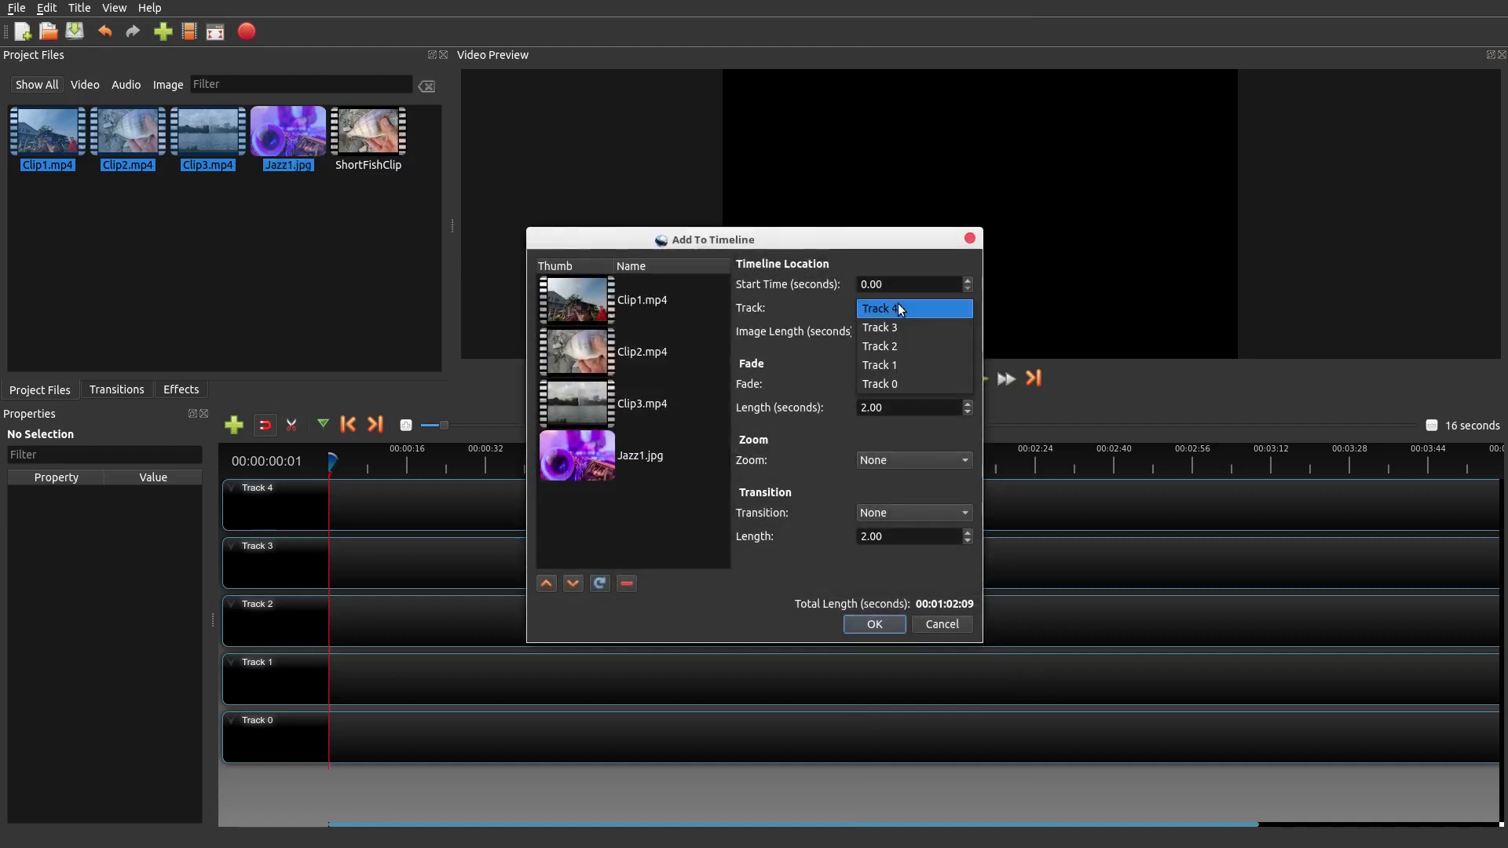
click(898, 308)
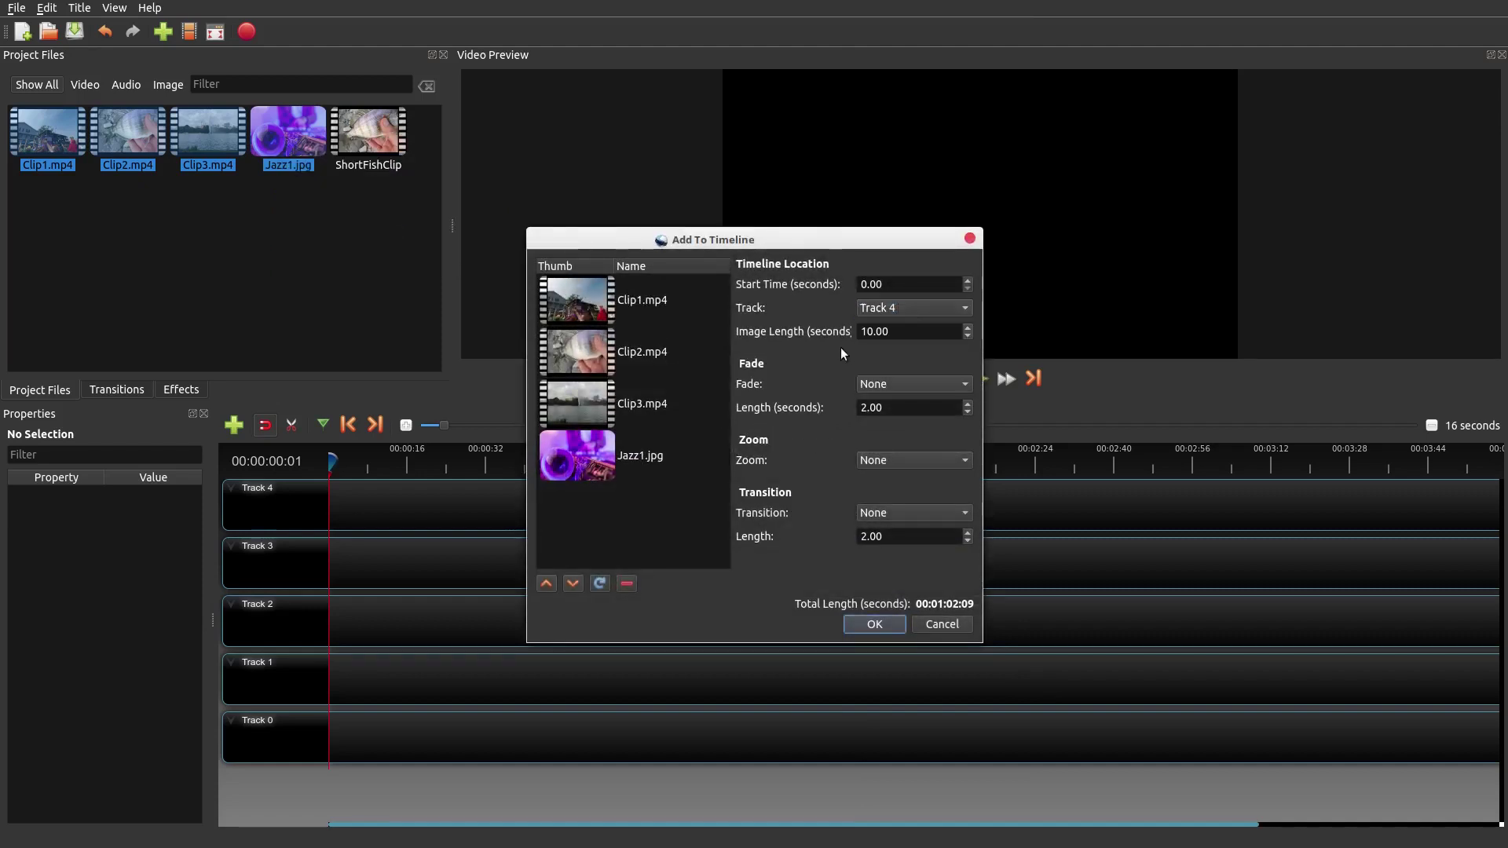
click(930, 387)
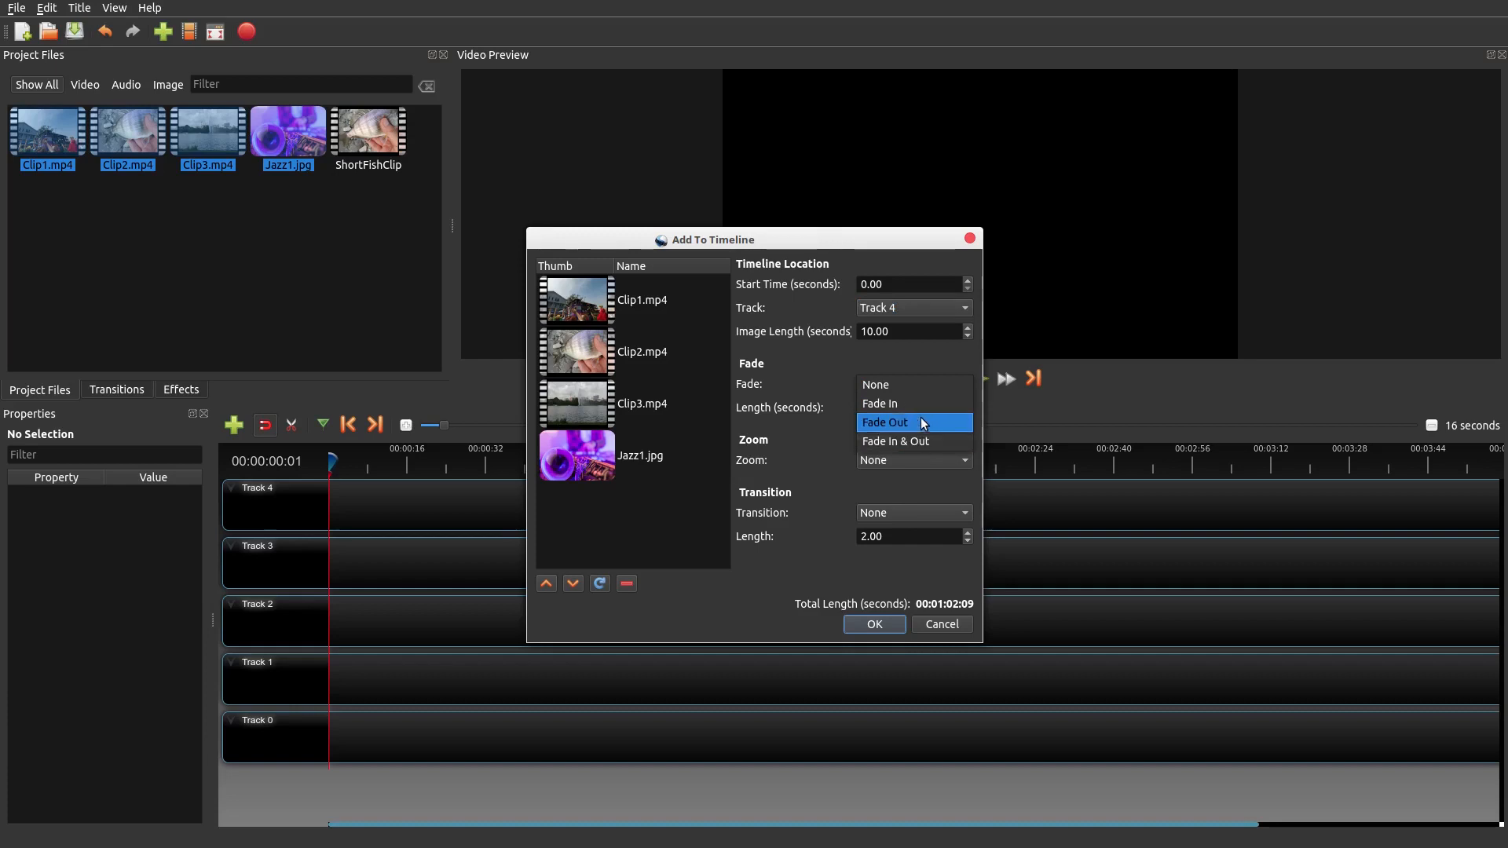
click(920, 407)
click(920, 383)
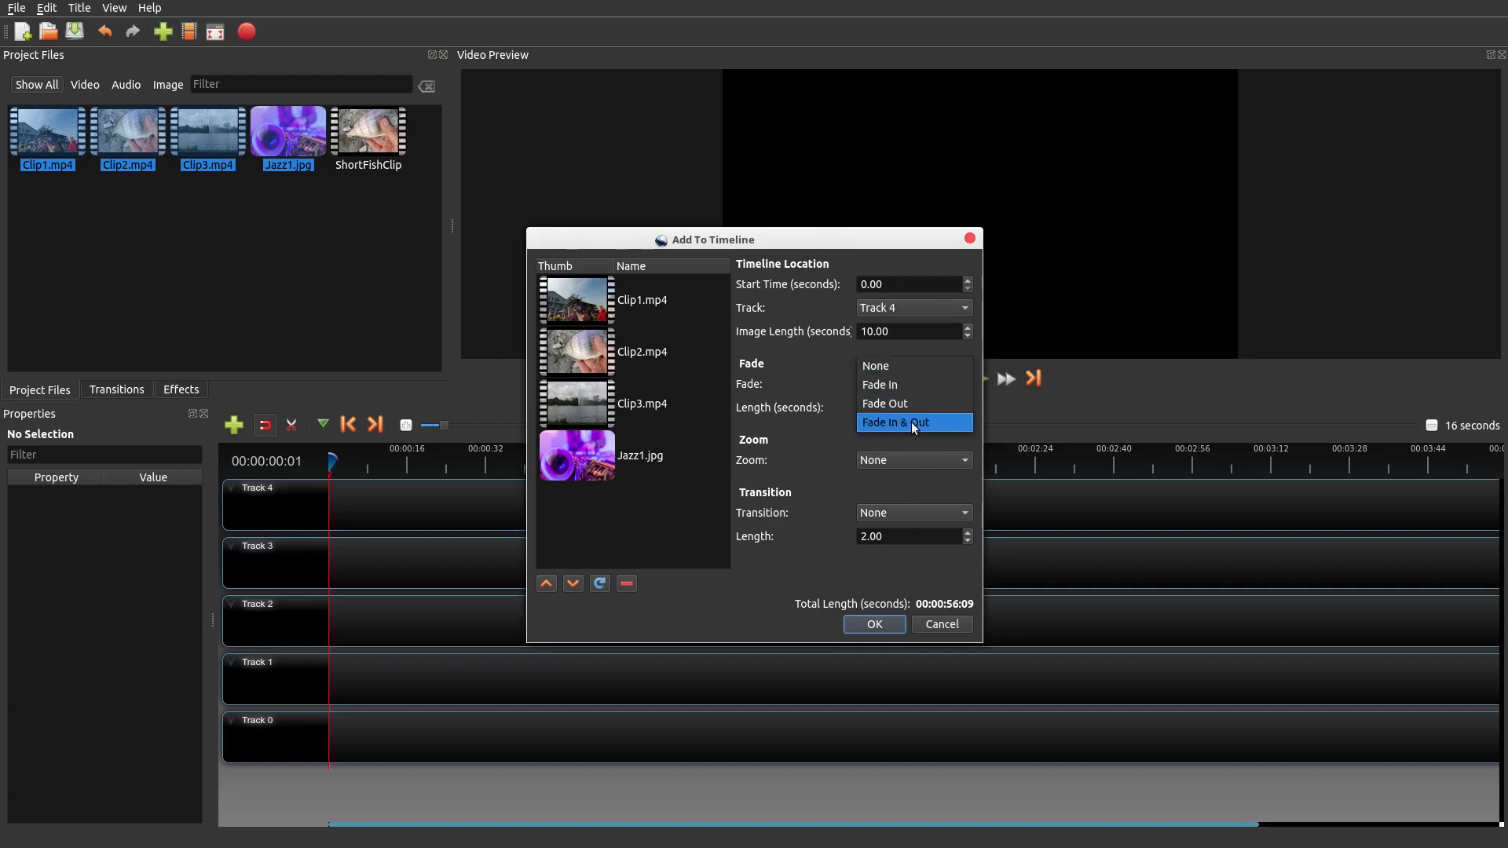
- Set Zoom In and the Circle in to out transition, then confirm adding the four clips
click(910, 422)
click(916, 458)
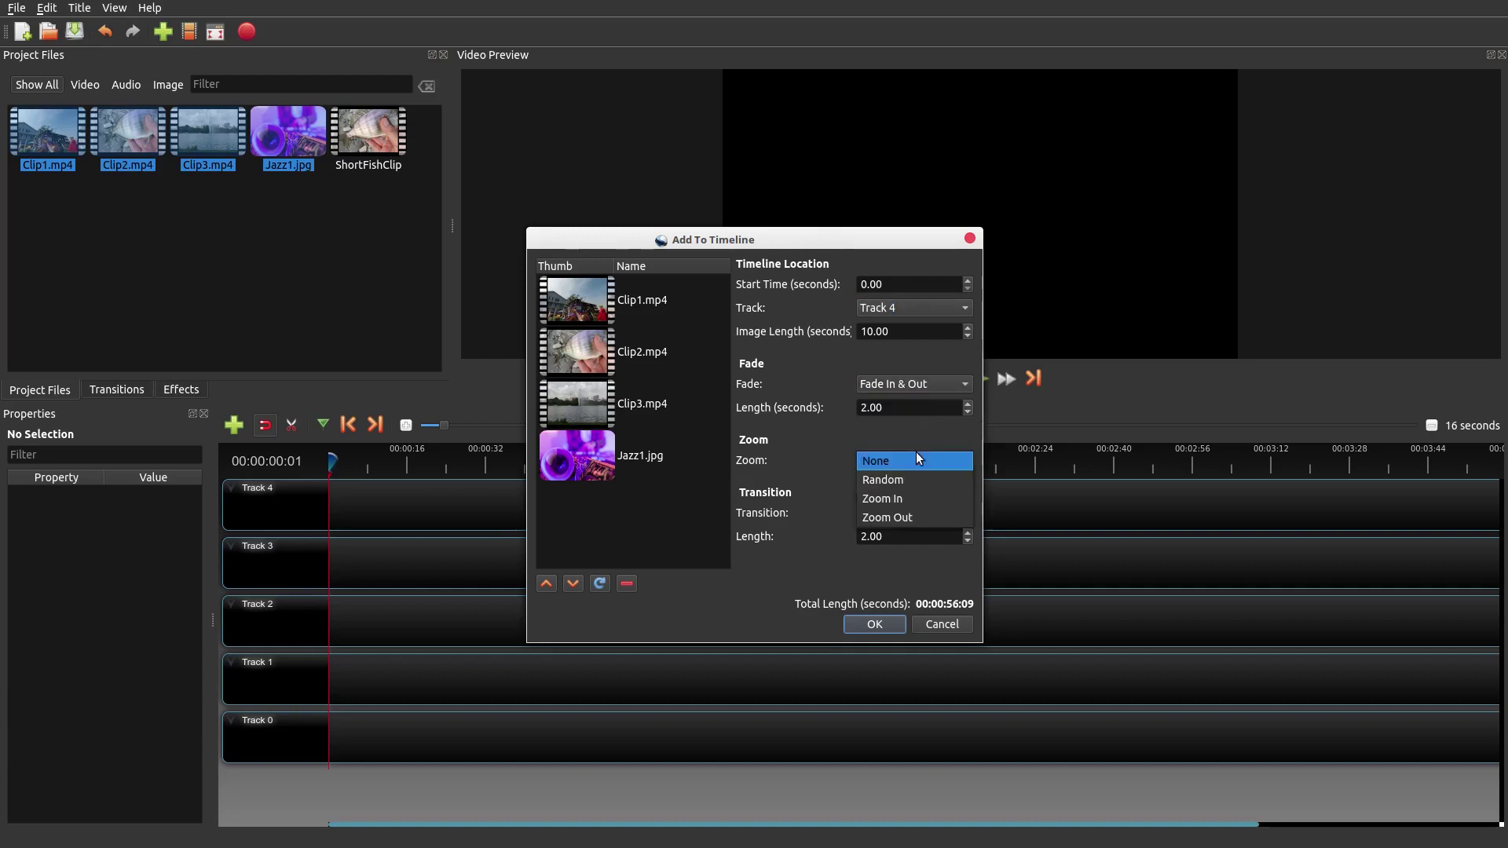
click(895, 498)
click(924, 510)
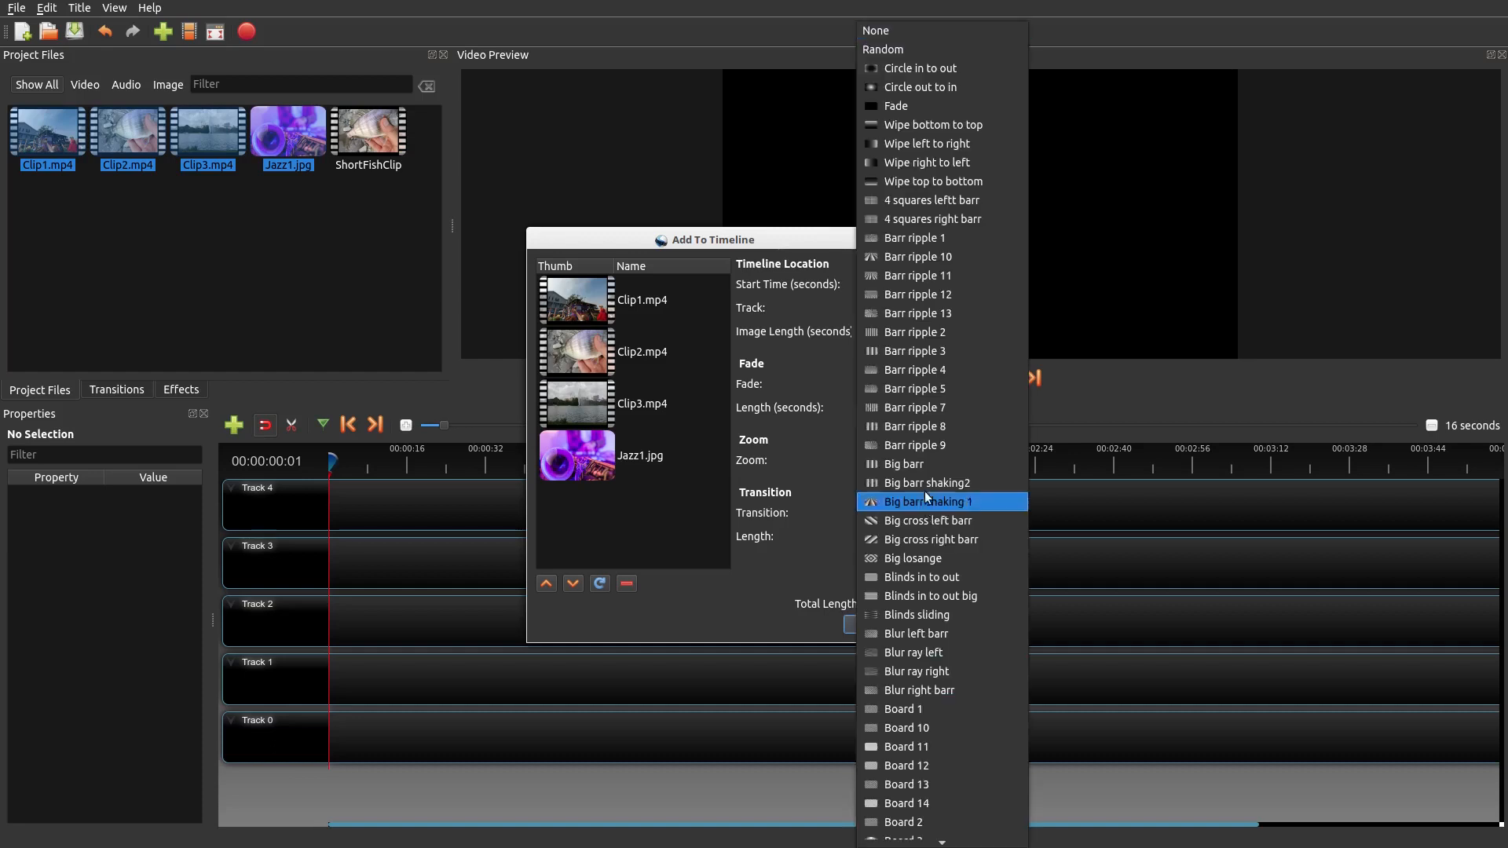
click(956, 69)
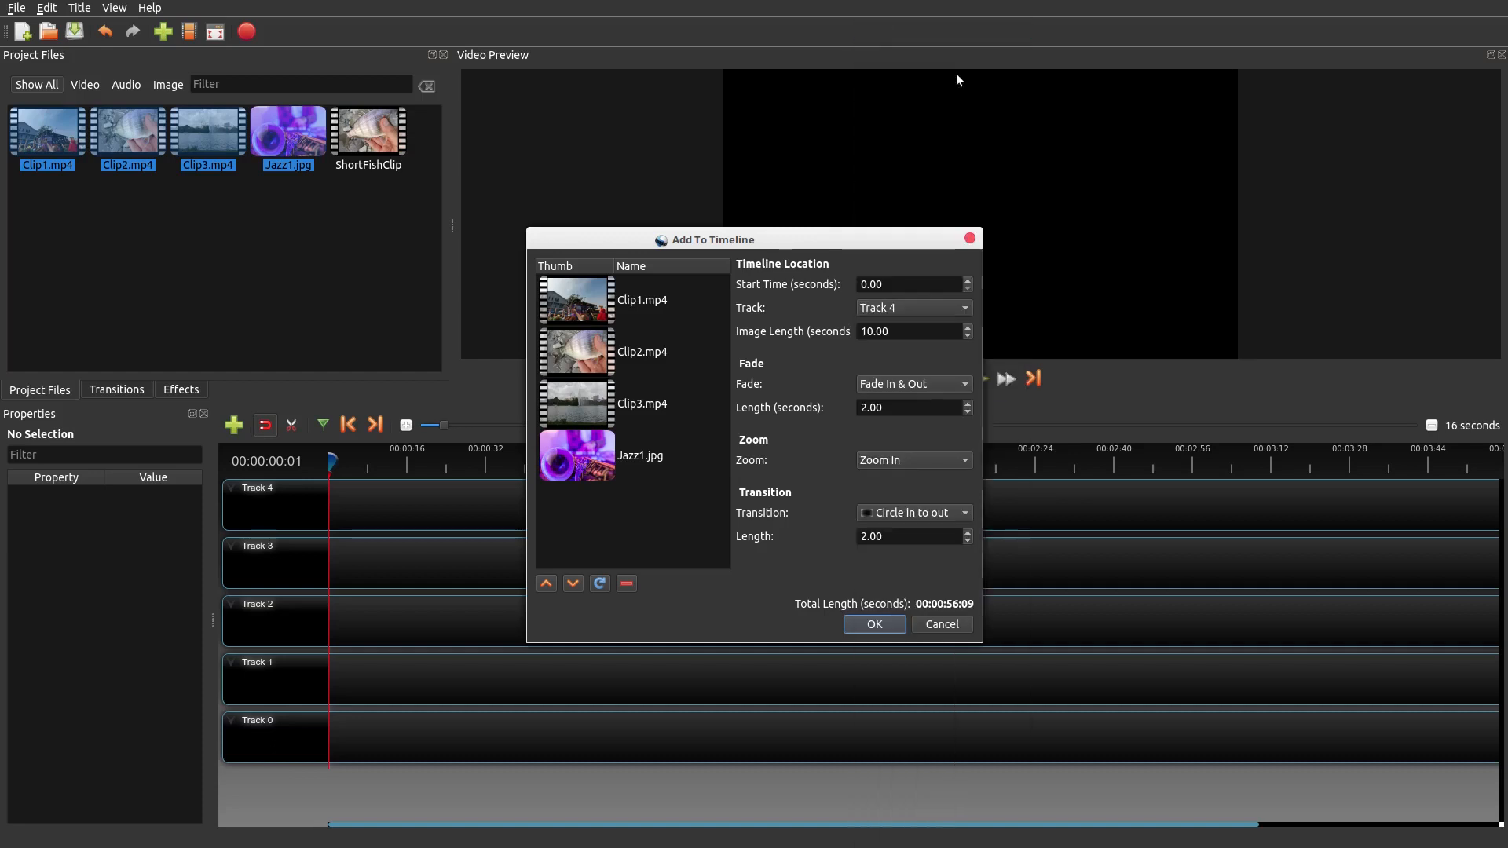
click(873, 624)
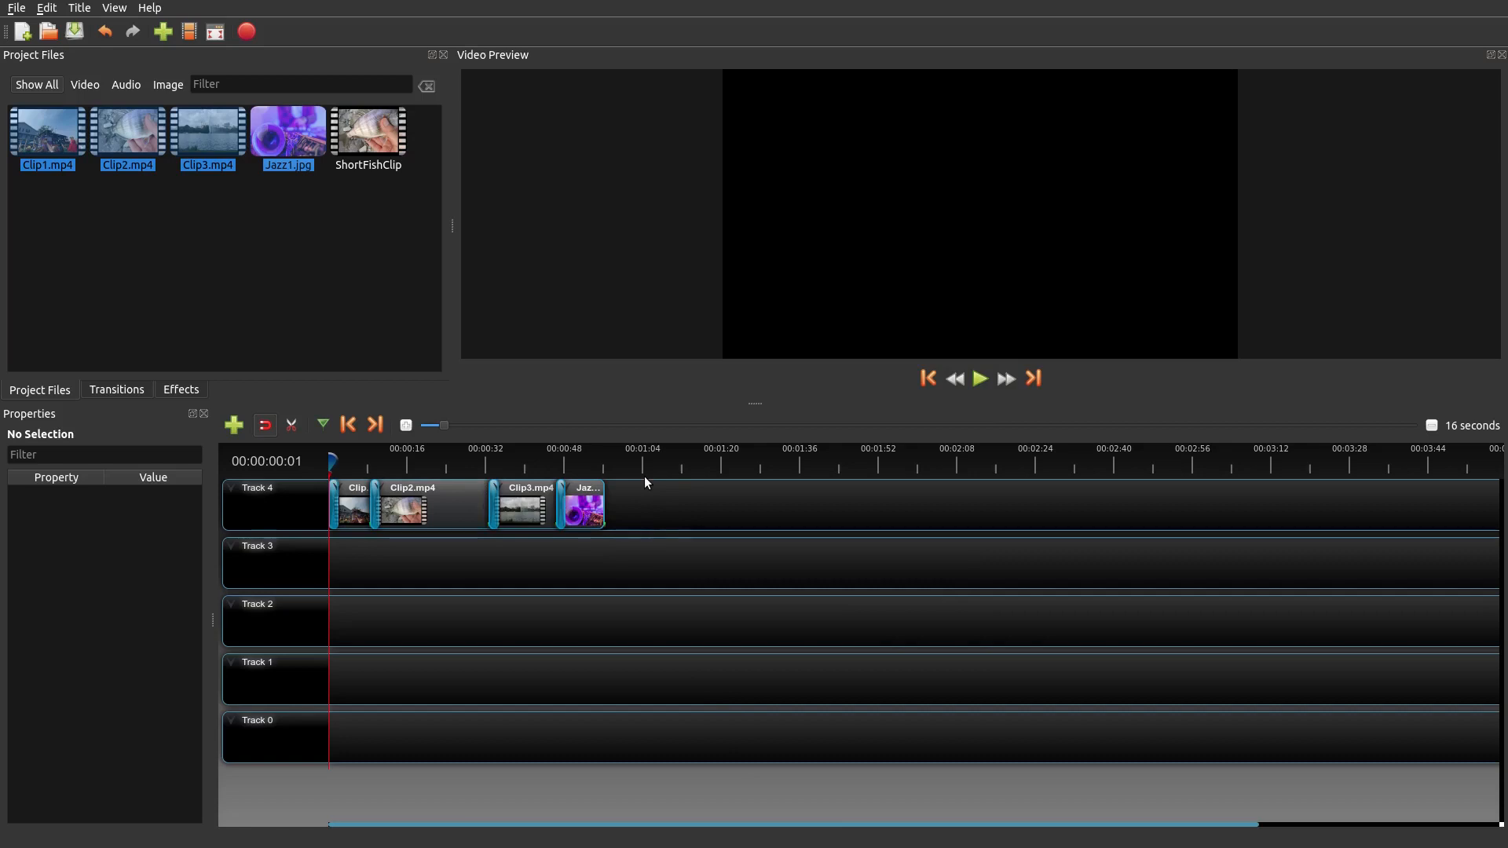
- Play the Track 4 sequence, skipping ahead through Clip2 and Clip3, and pause near the Jazz1 image
click(980, 378)
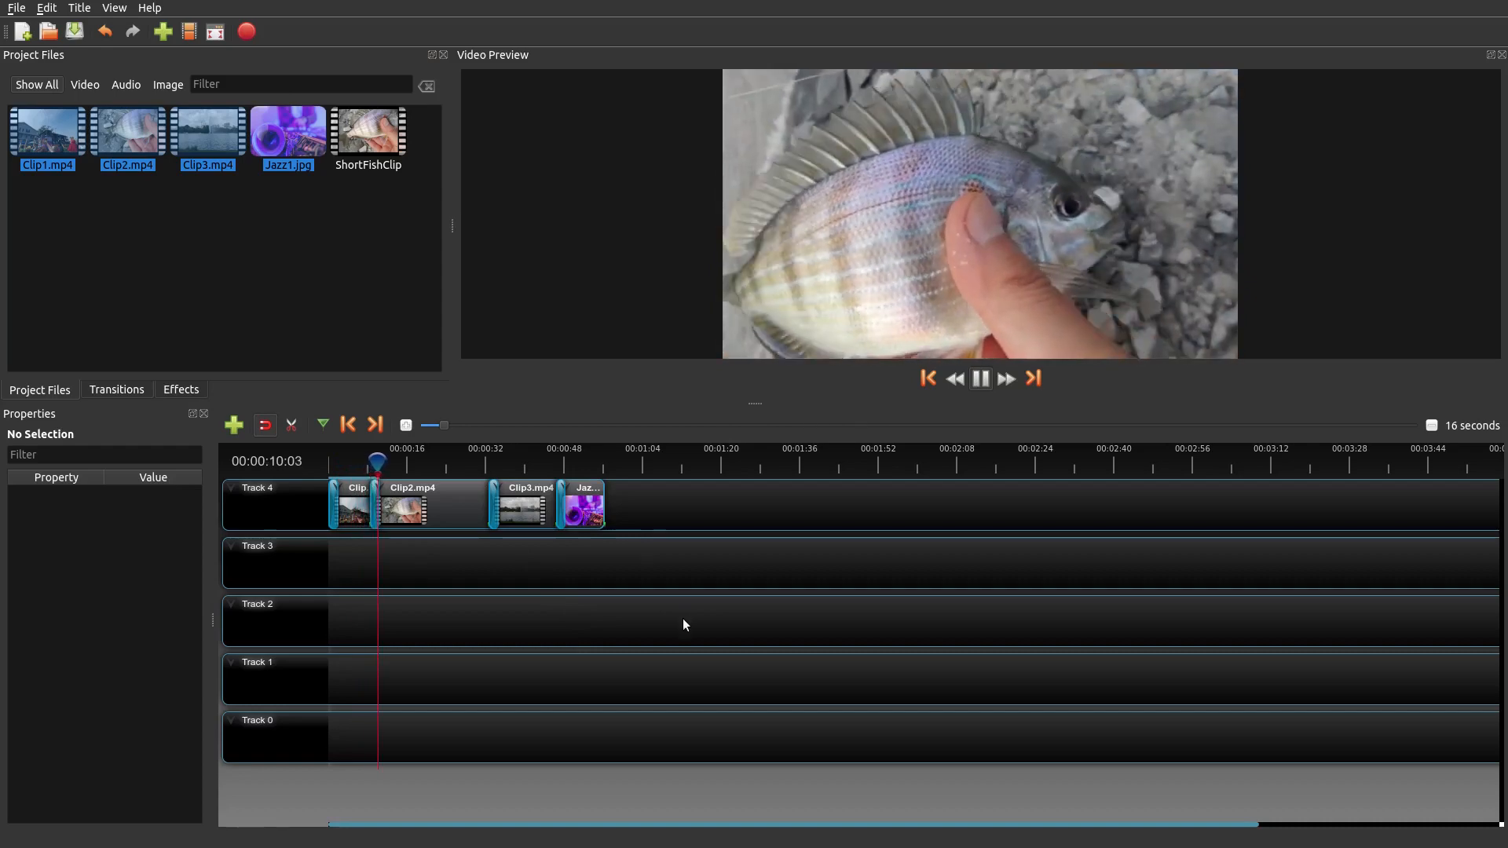
key(space)
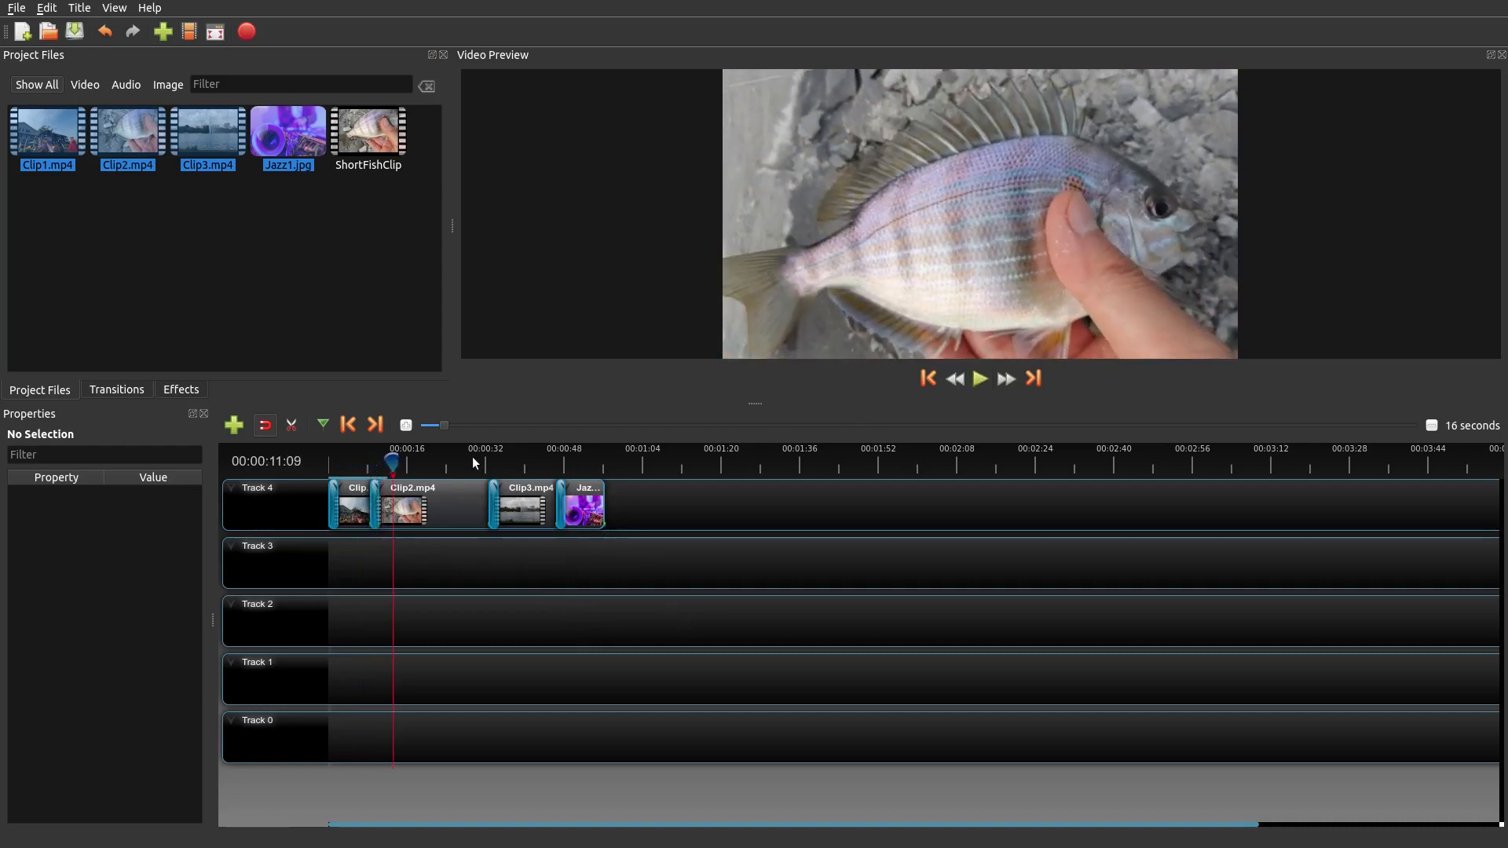
click(472, 456)
key(space)
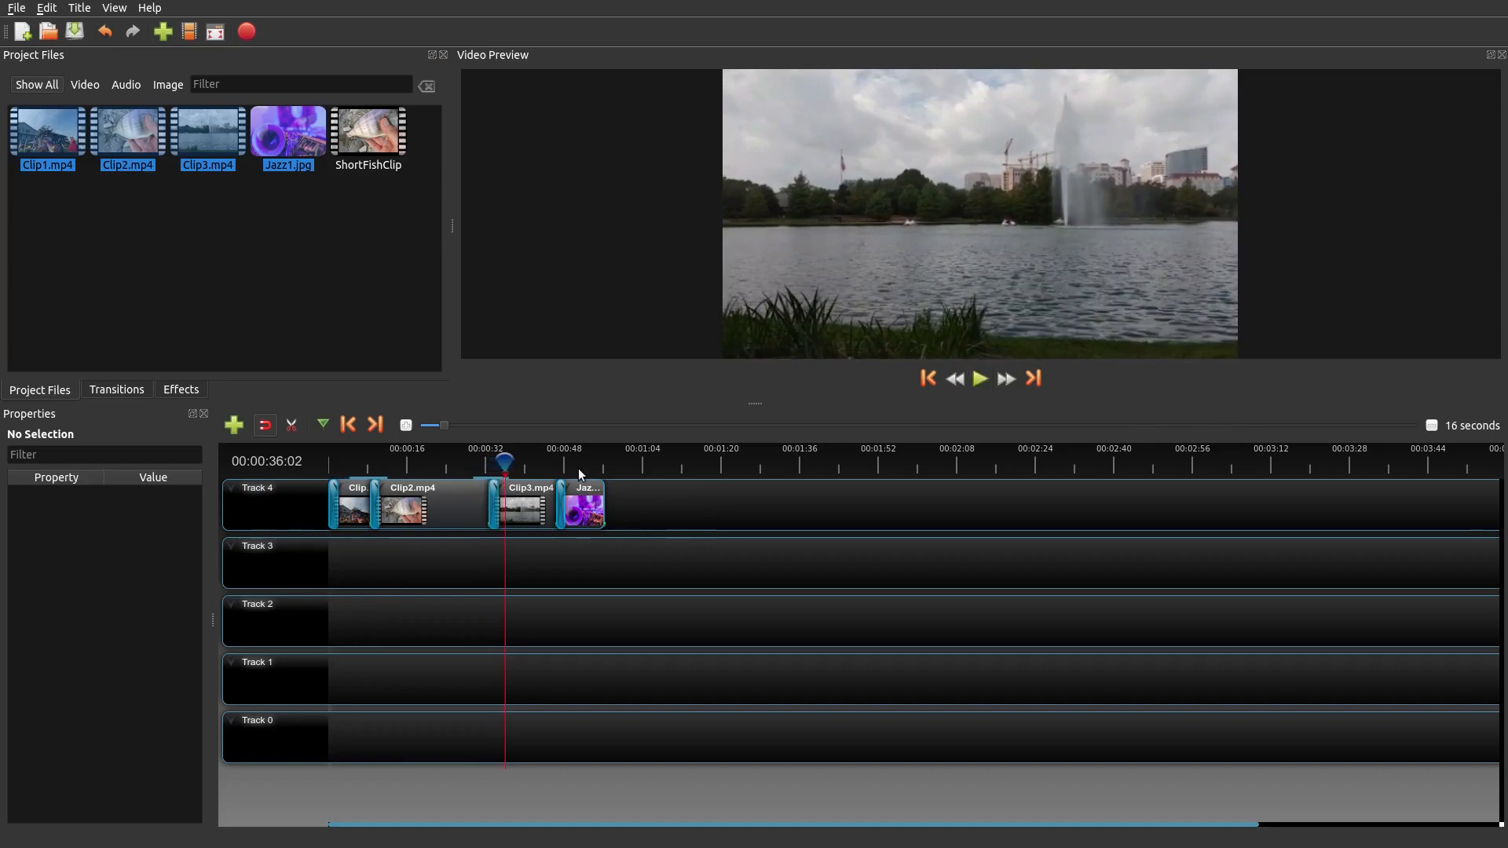
click(556, 462)
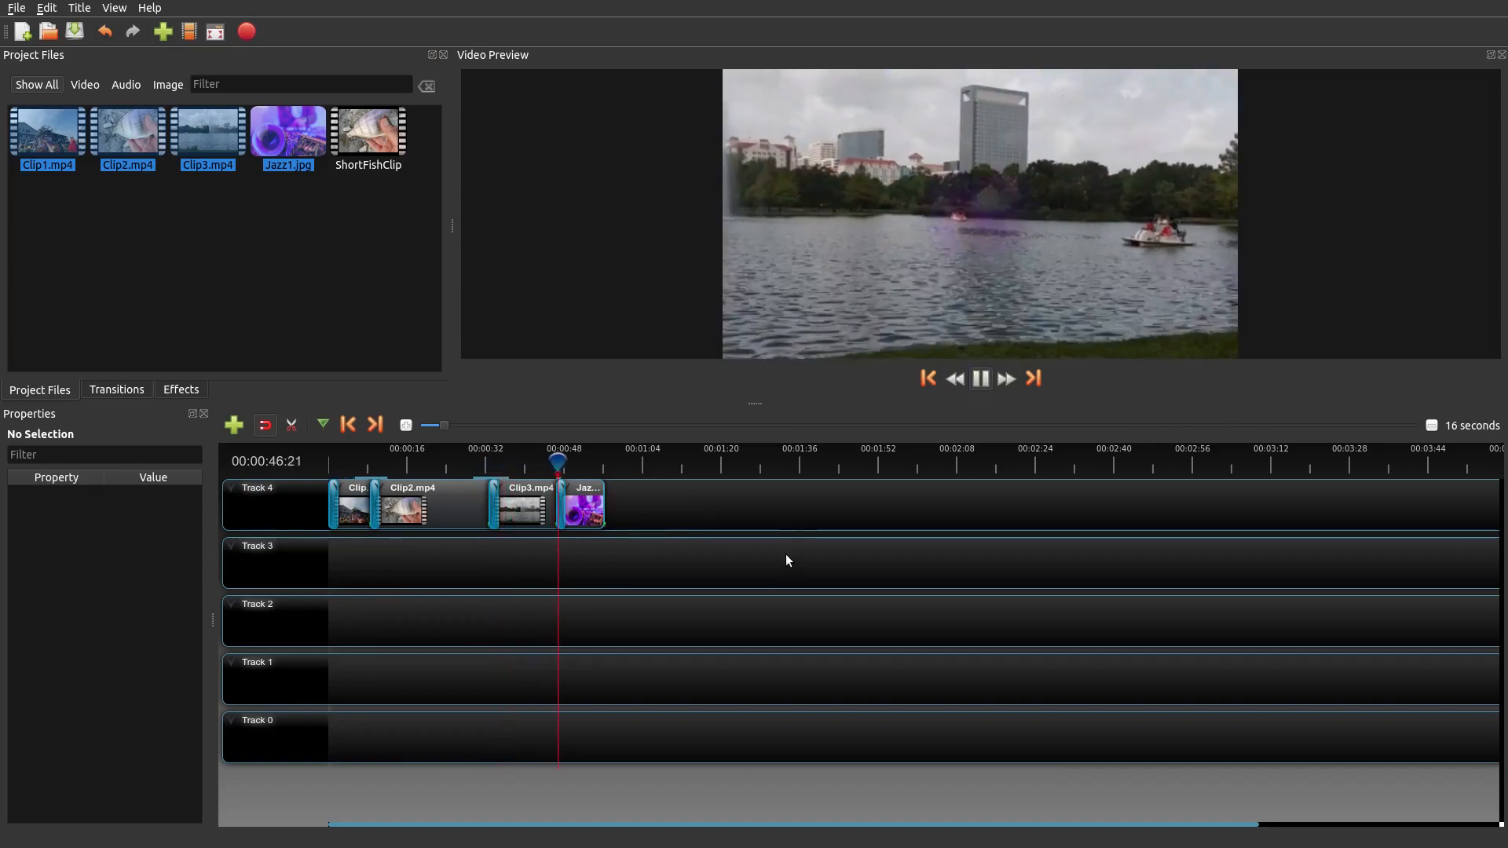
key(space)
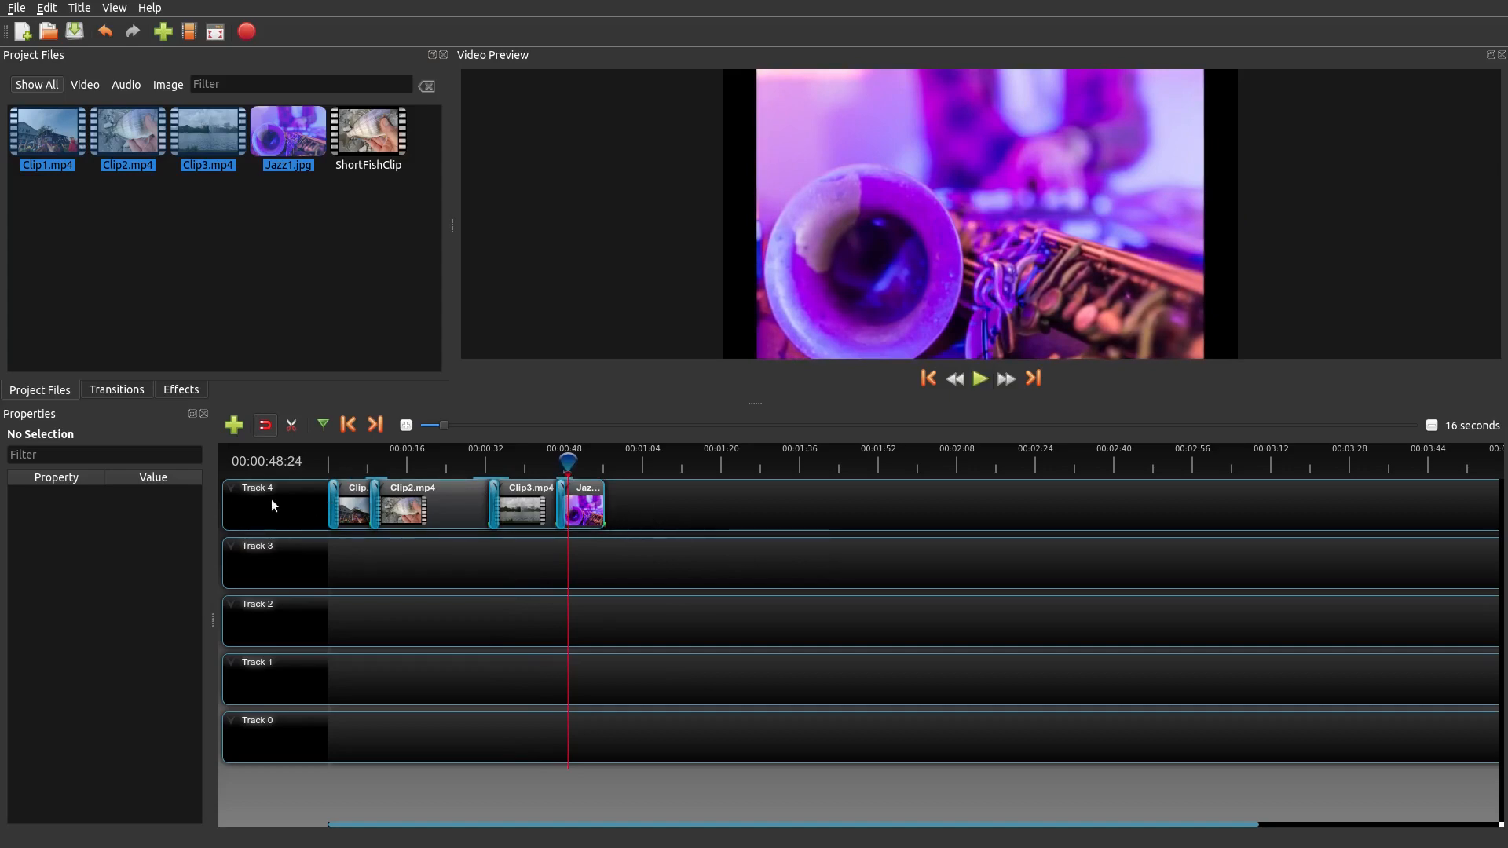
- Delete the Jazz1 clip from Track 4
click(335, 509)
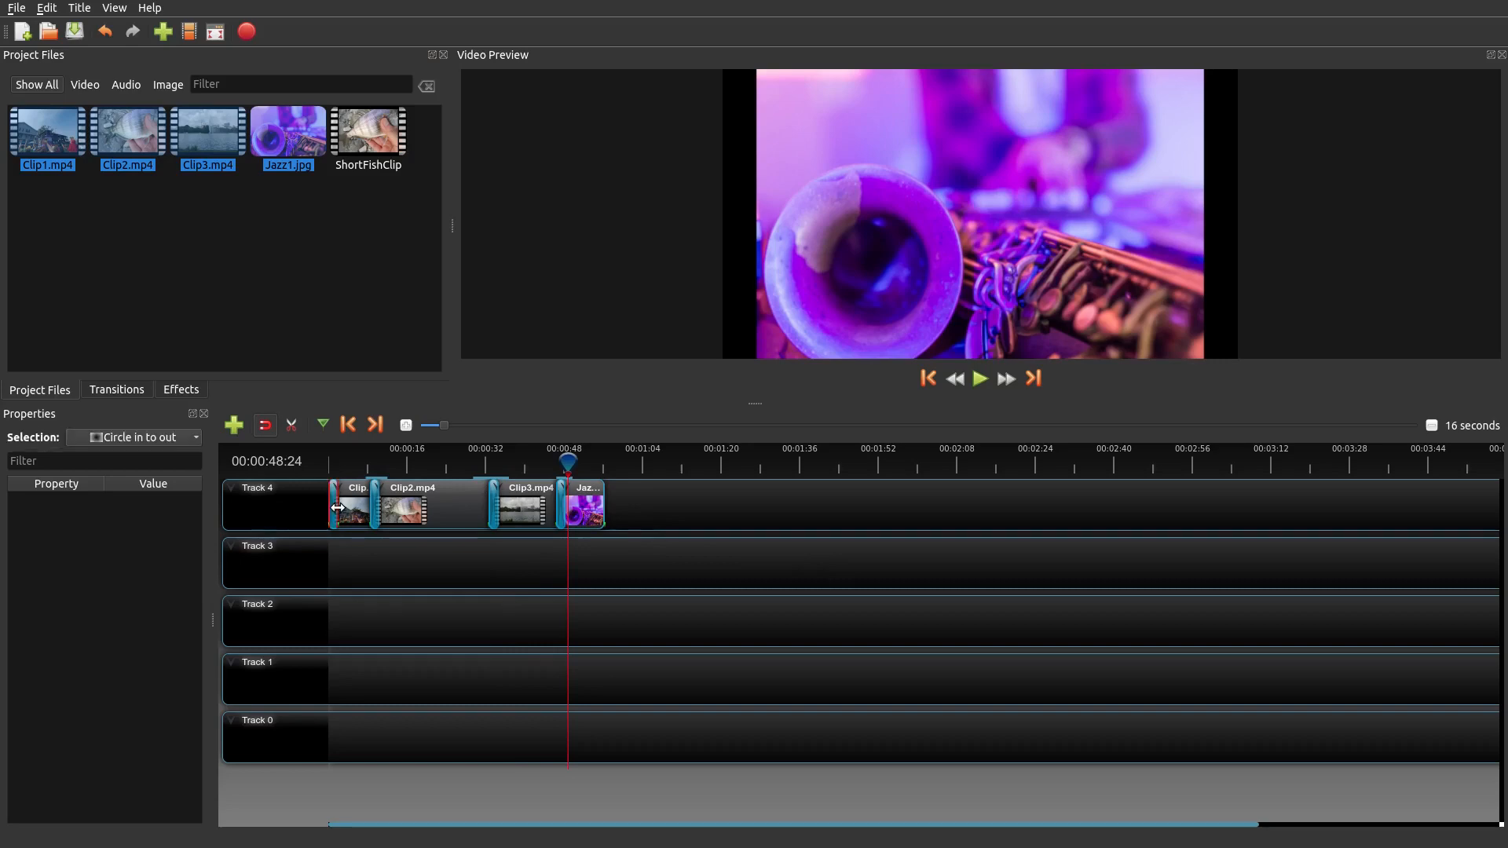
click(592, 508)
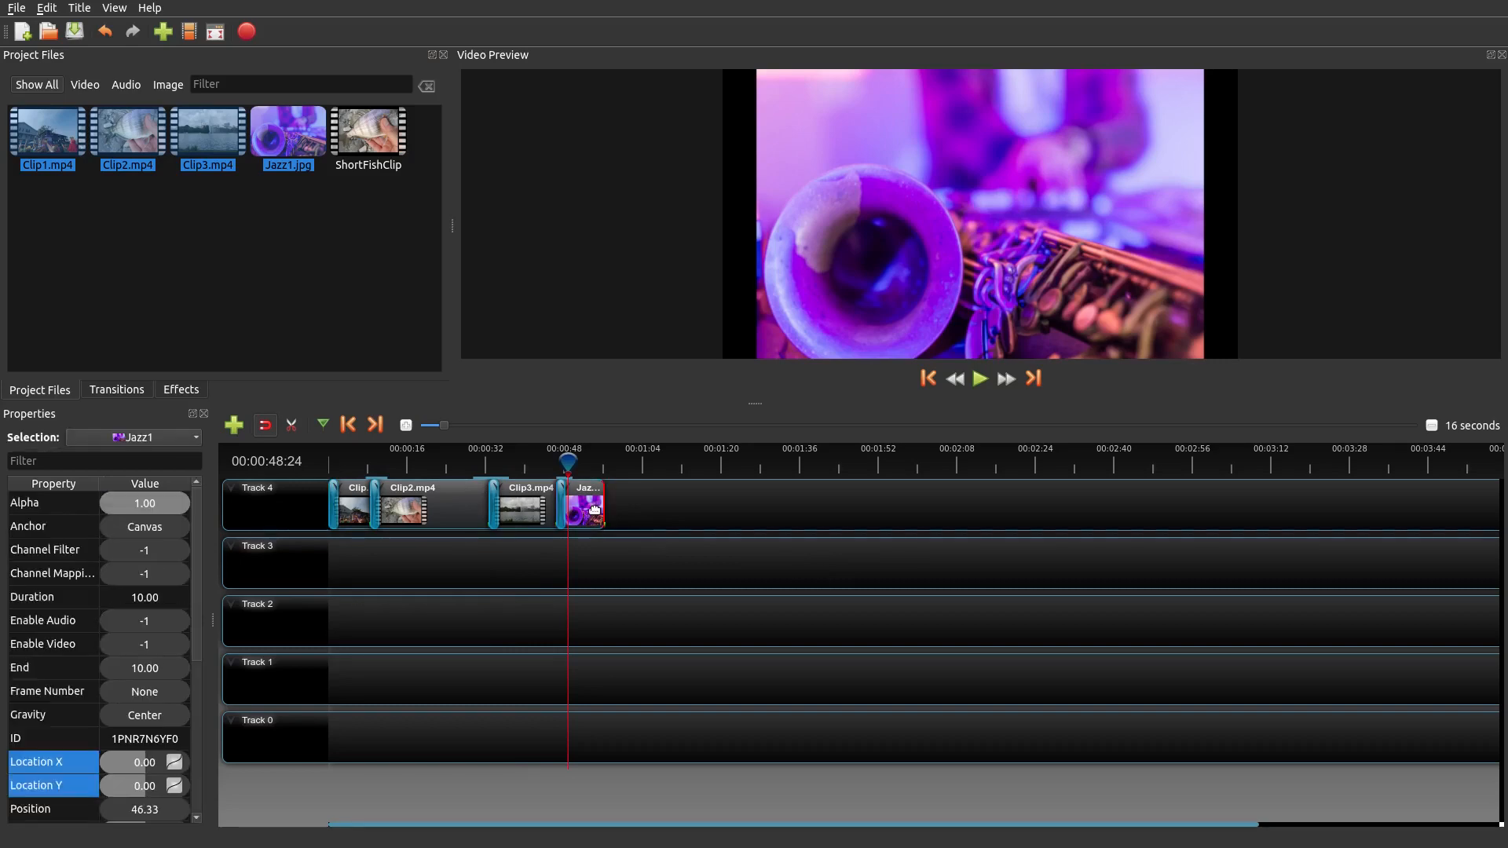
key(Delete)
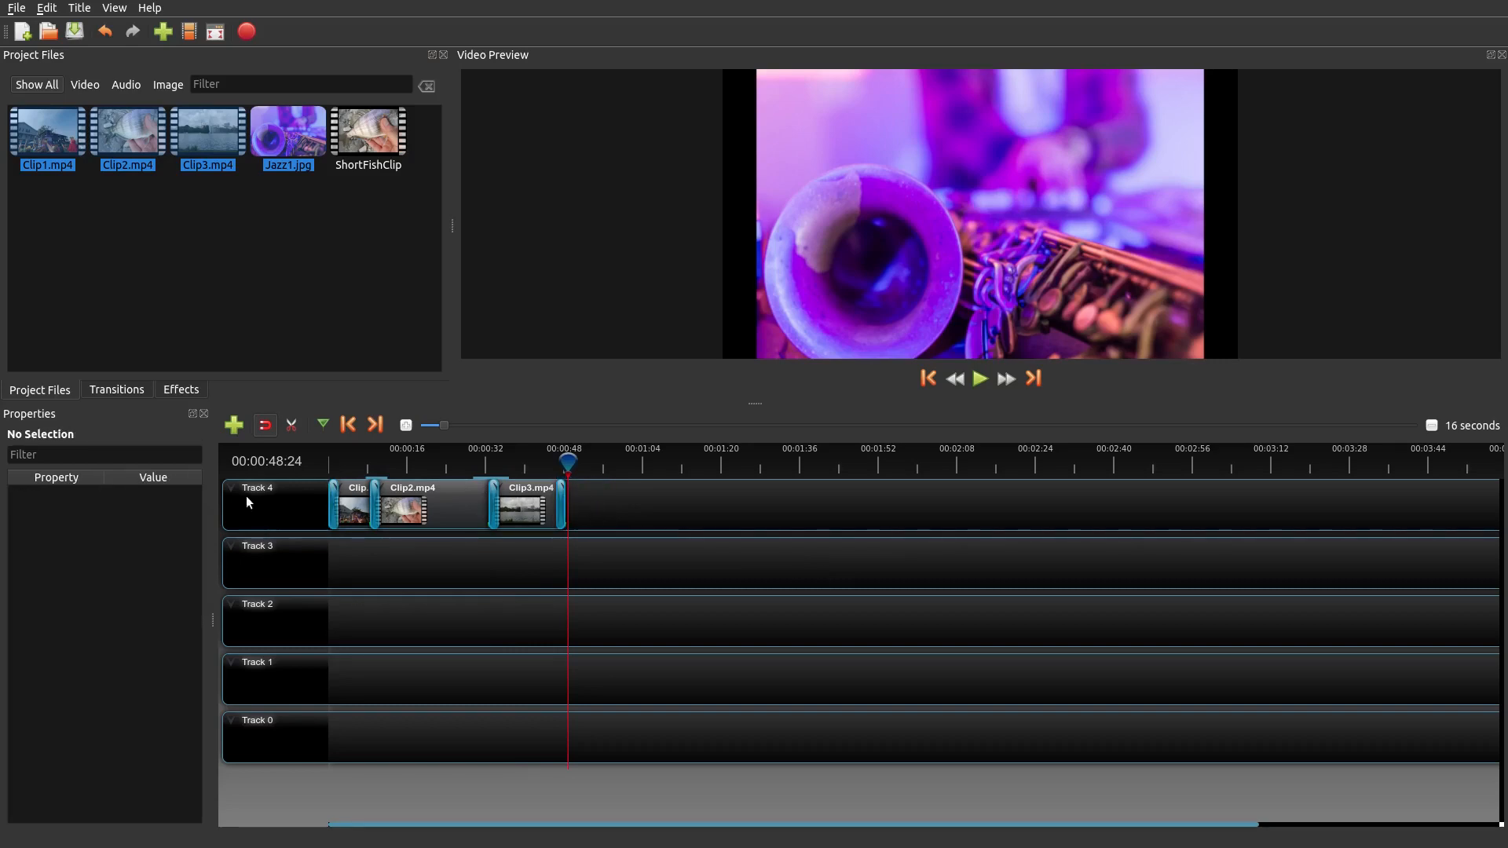
- Remove Track 4 with its remaining clips and clear the project-file selection
right_click(246, 495)
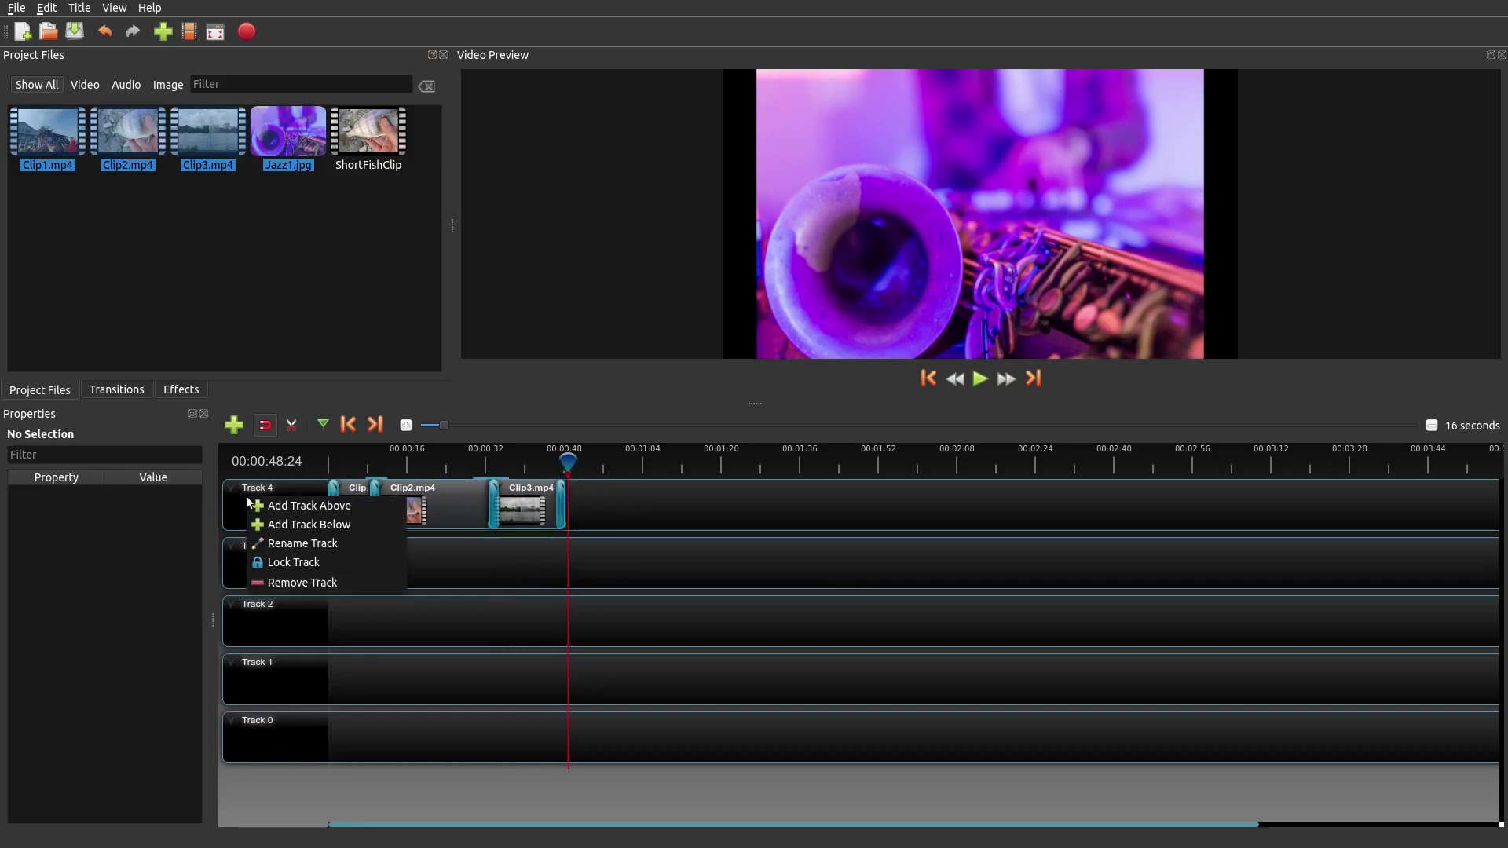
click(326, 584)
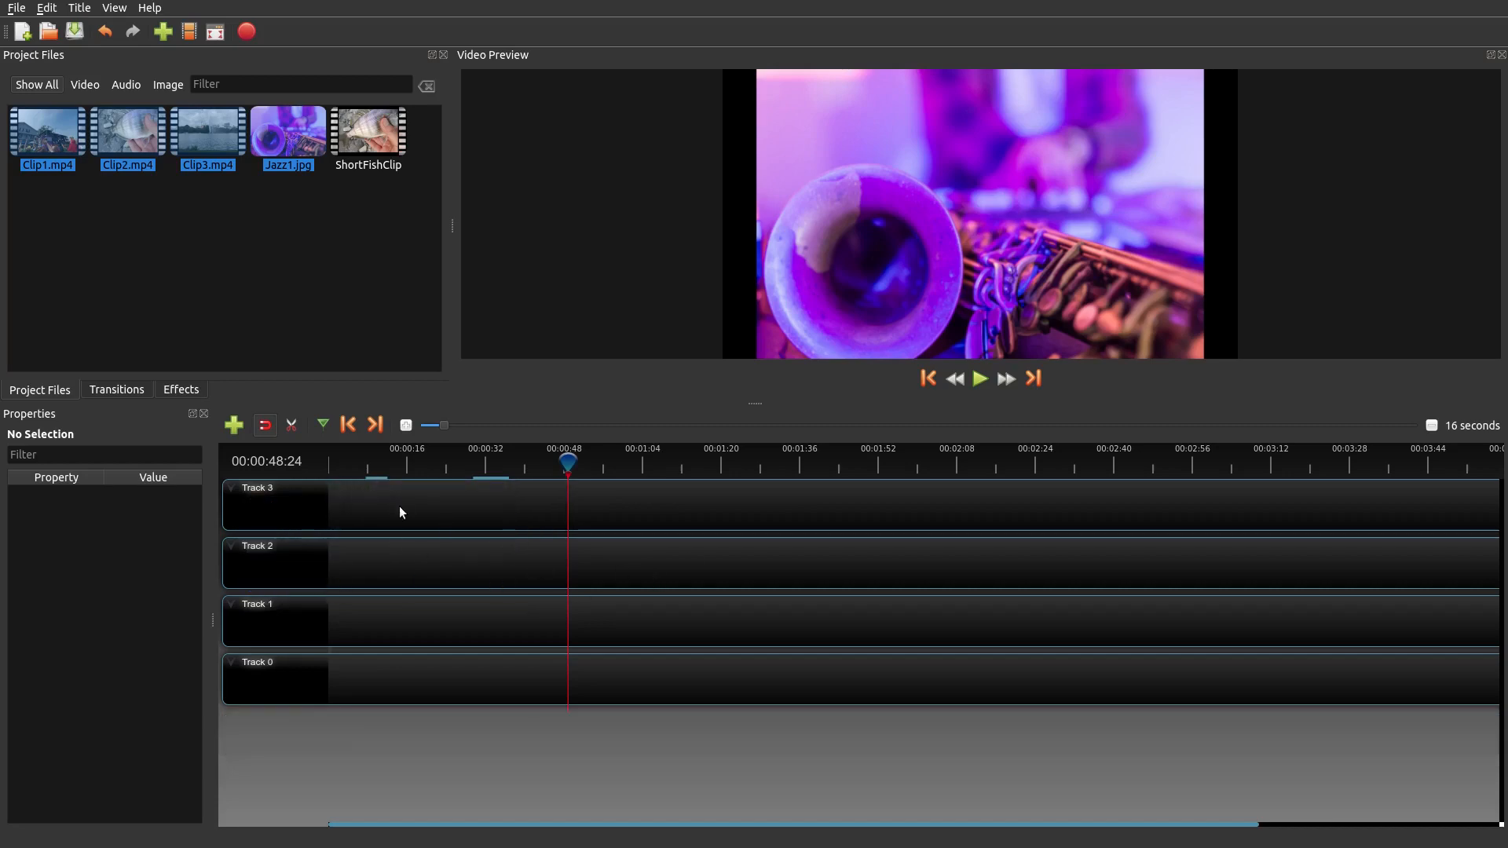
click(226, 256)
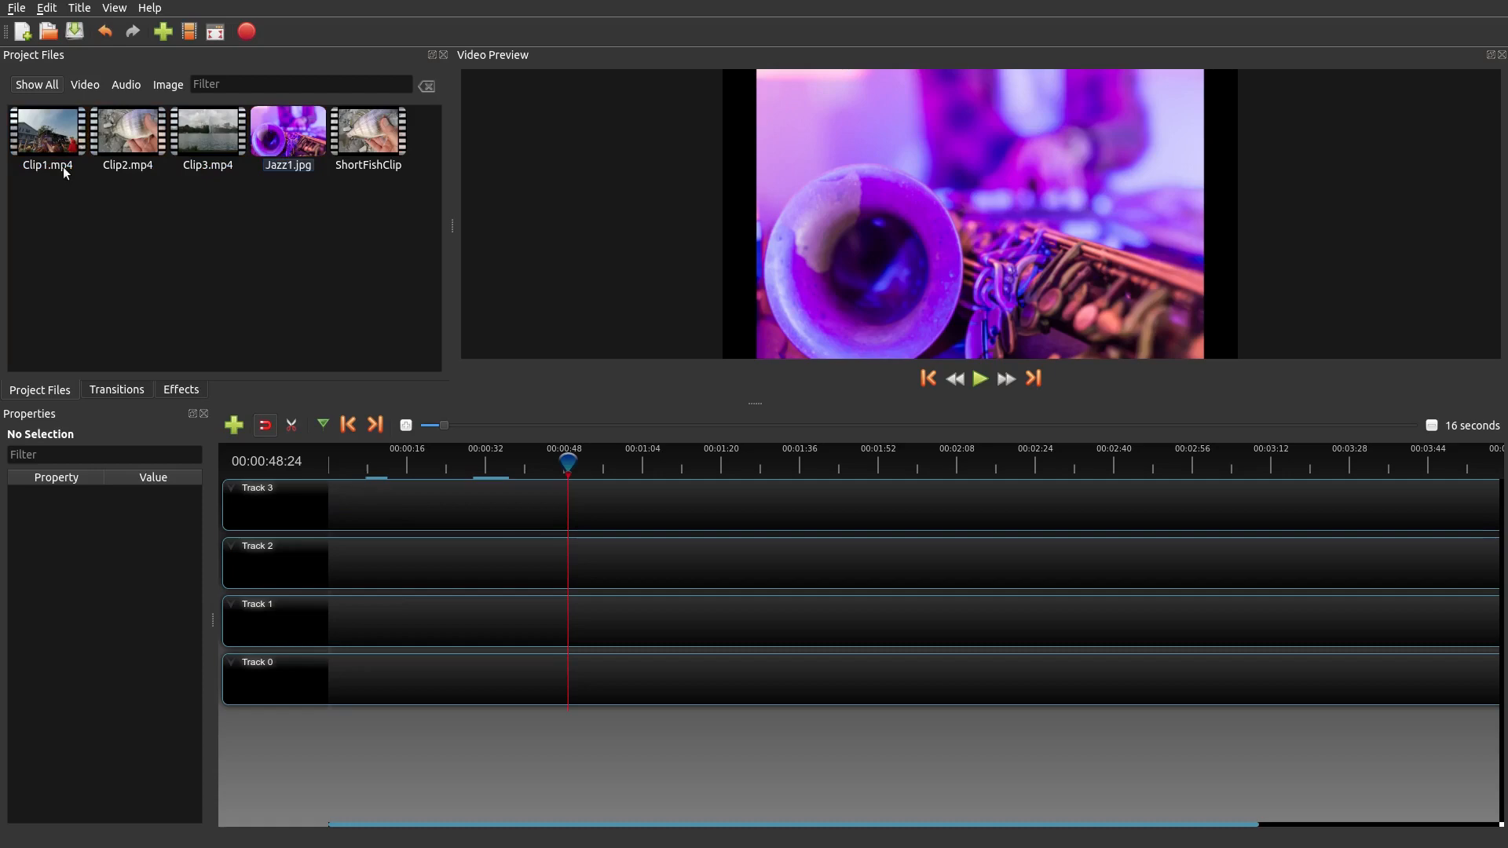
shift+click(275, 155)
right_click(275, 154)
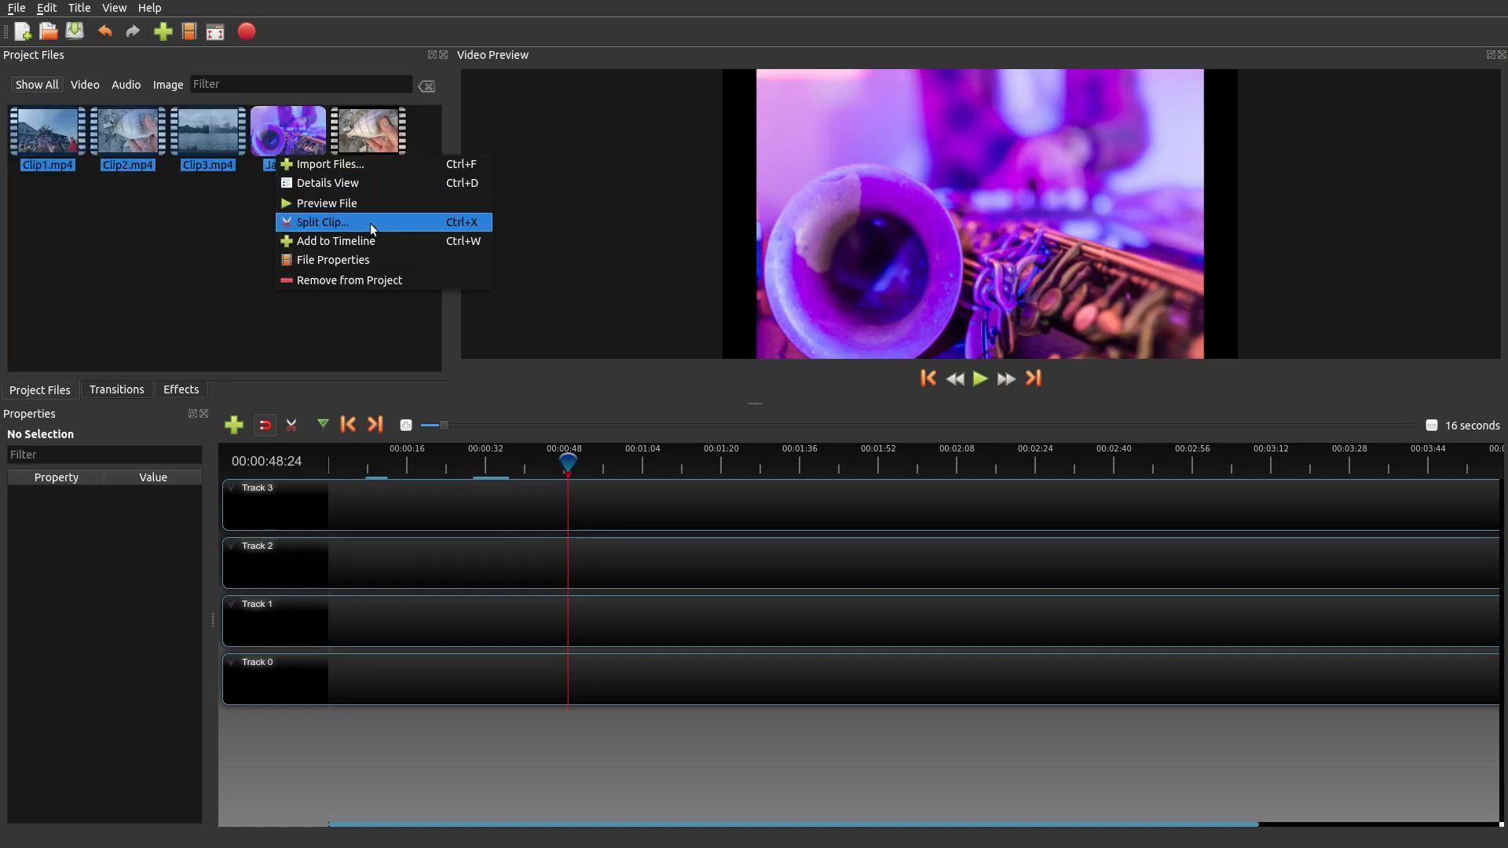
click(357, 241)
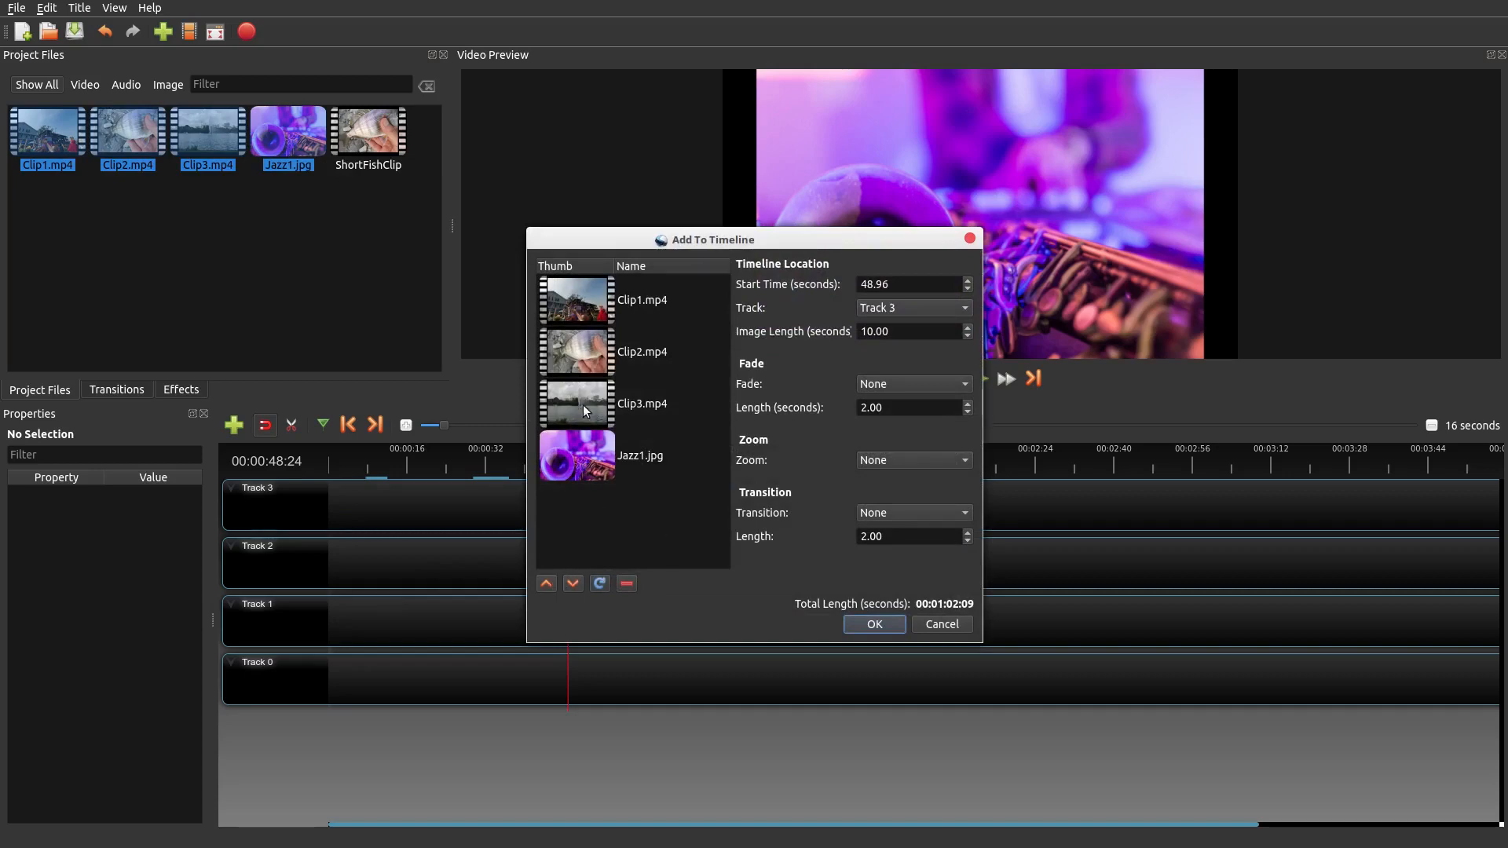
click(580, 448)
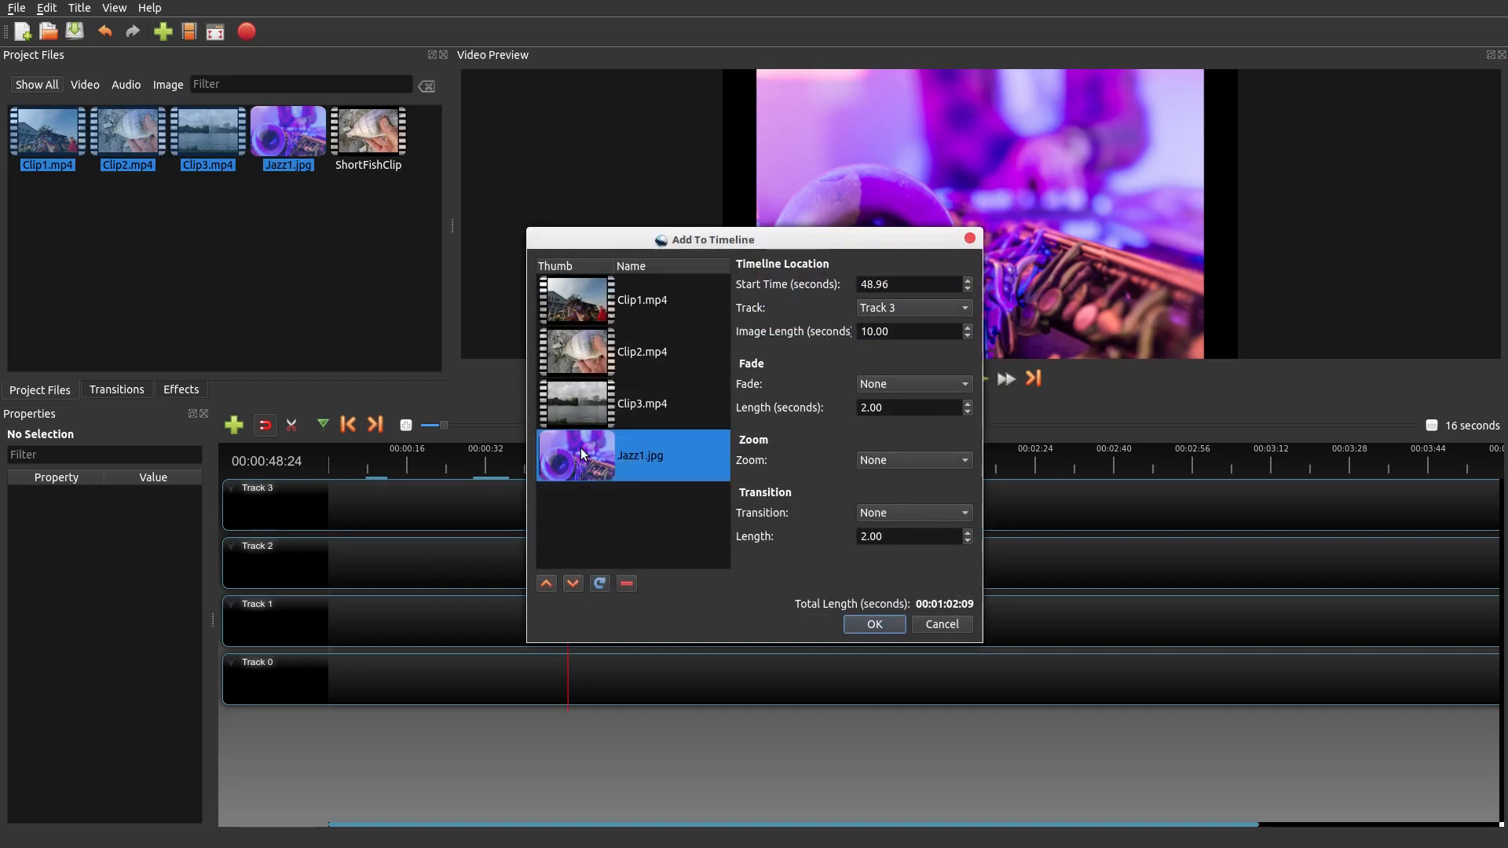
click(546, 583)
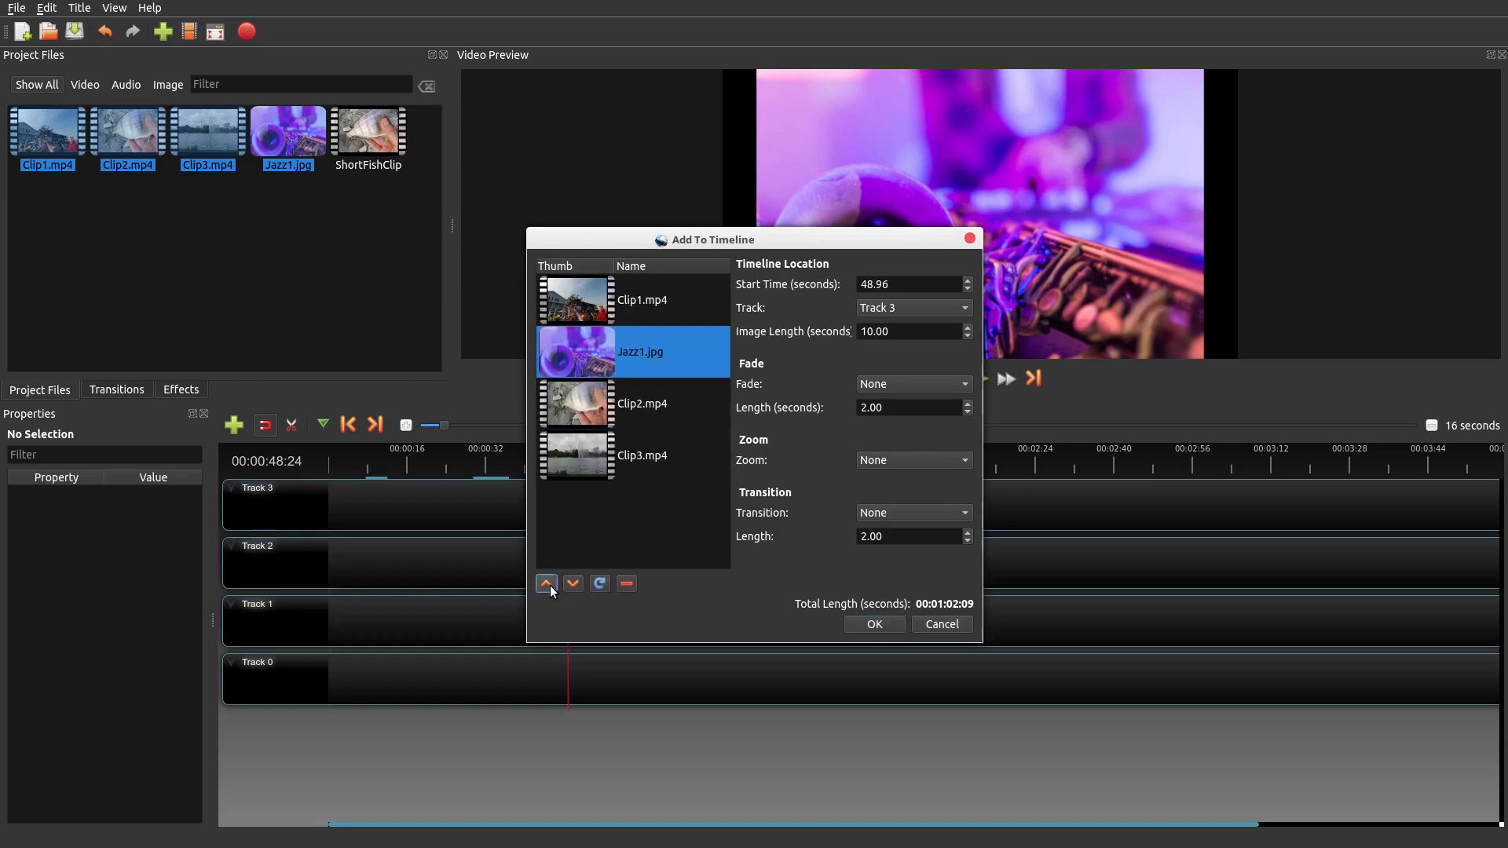
click(546, 584)
click(706, 438)
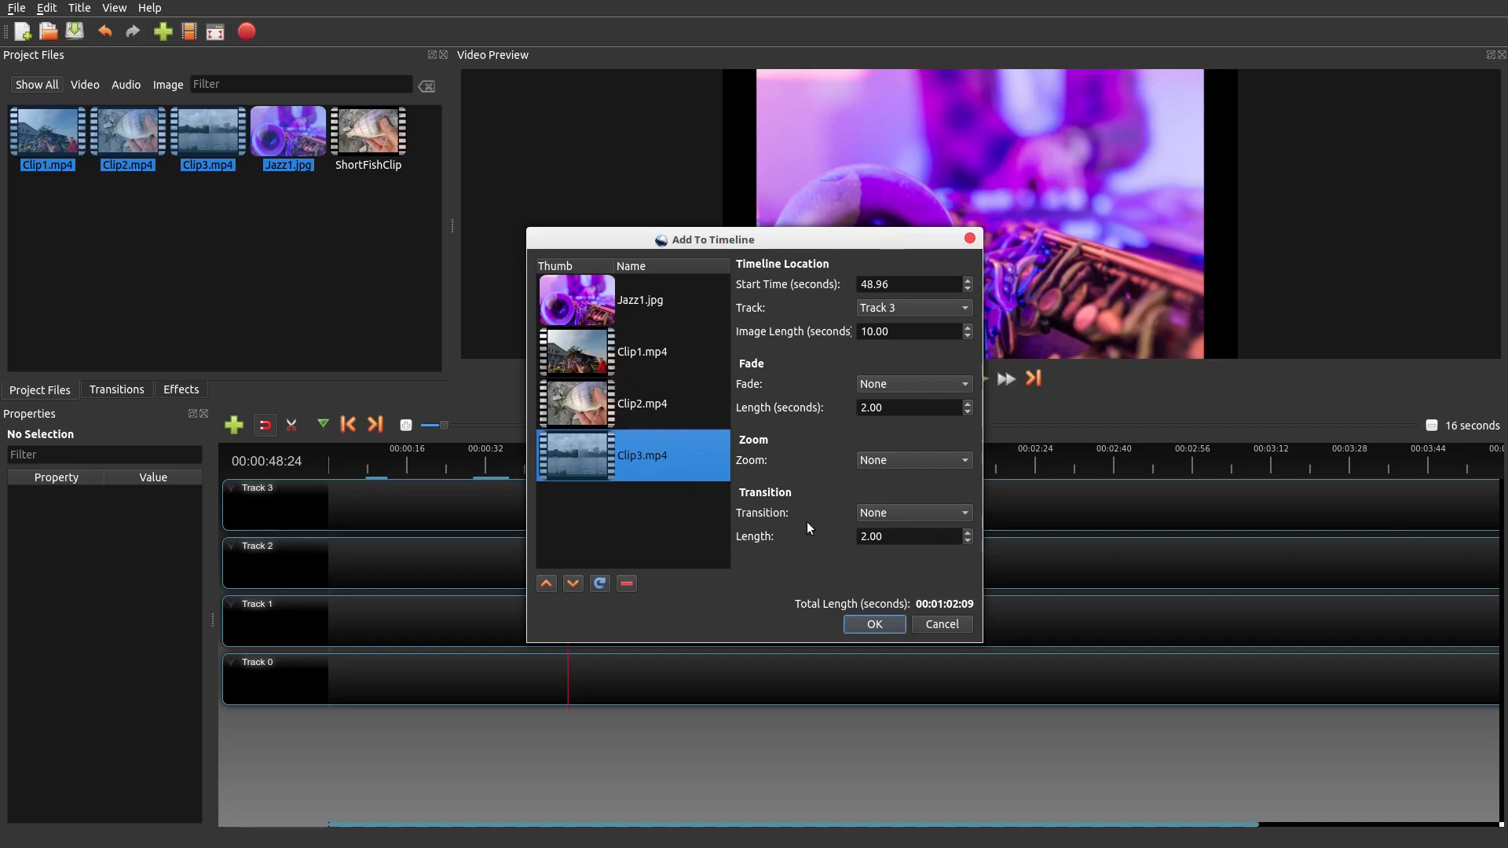
click(935, 627)
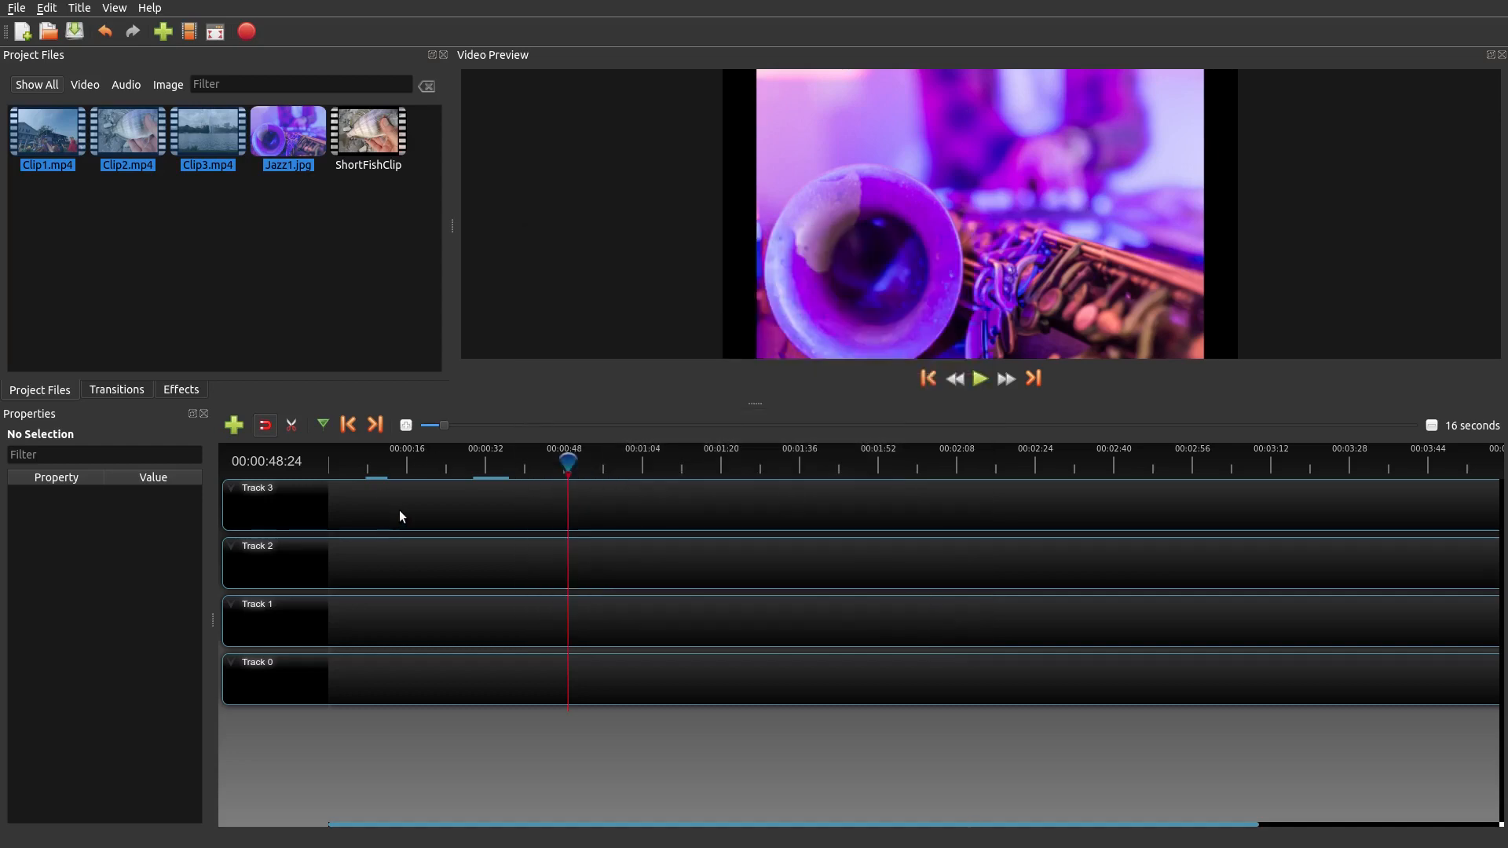
- Place Clip1.mp4 at the start of Track 3 and Clip3.mp4 on Track 2 right after it
click(326, 262)
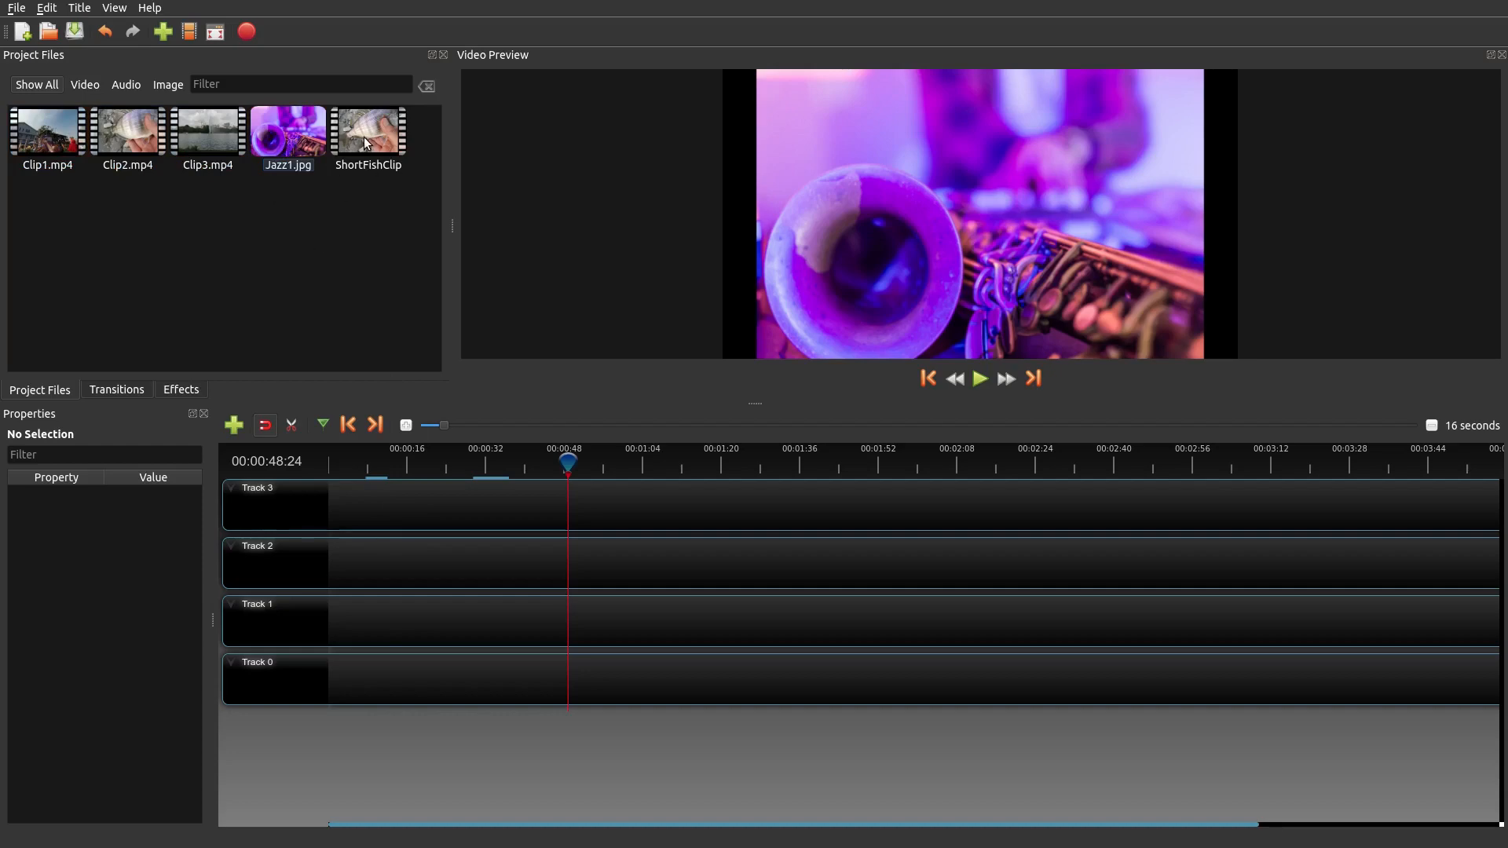
click(48, 134)
drag(93, 183, 353, 507)
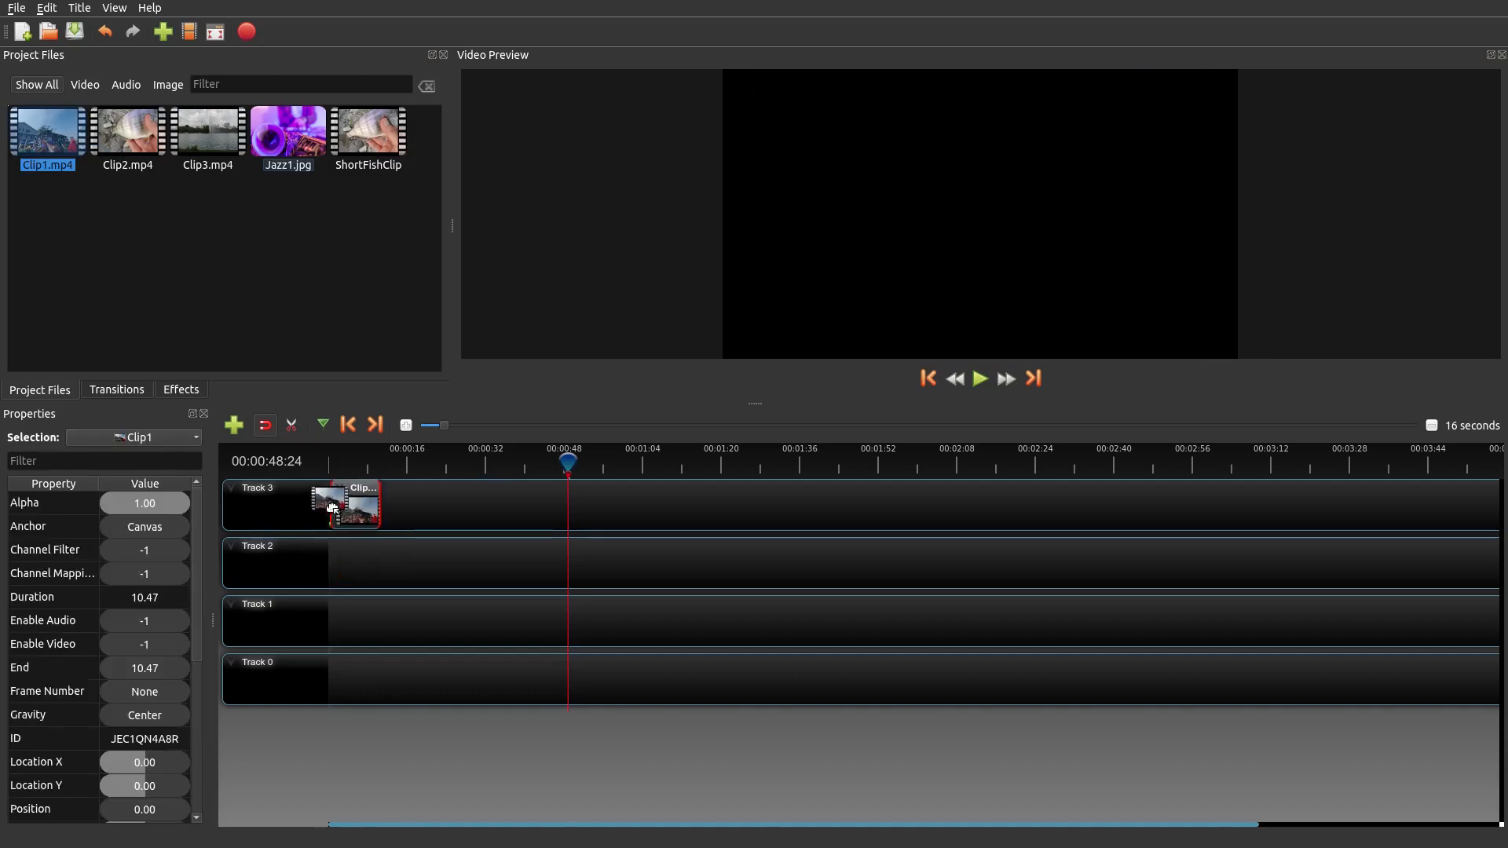
click(367, 237)
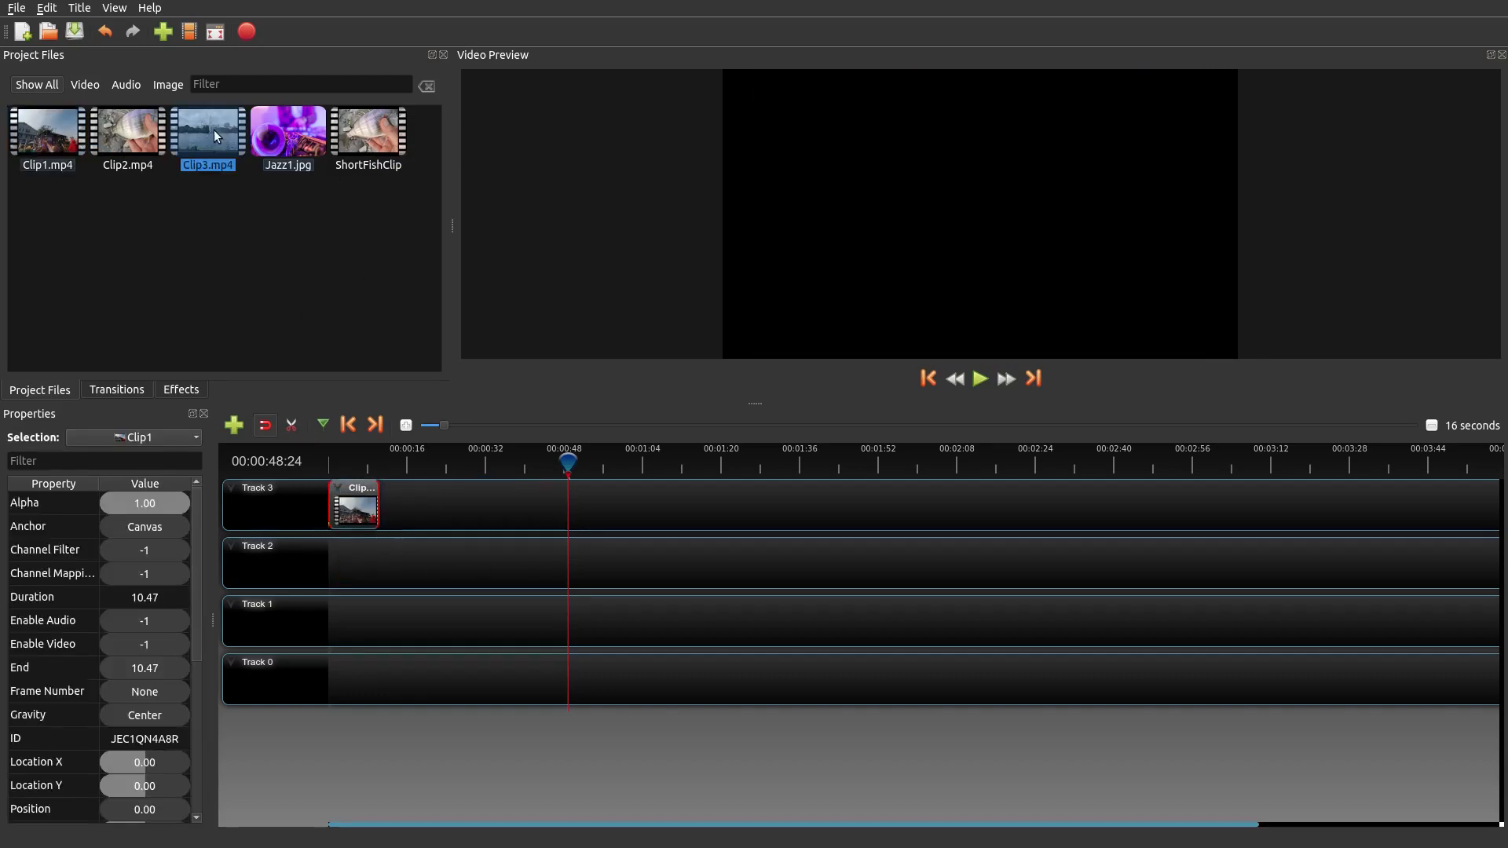
drag(213, 130, 384, 557)
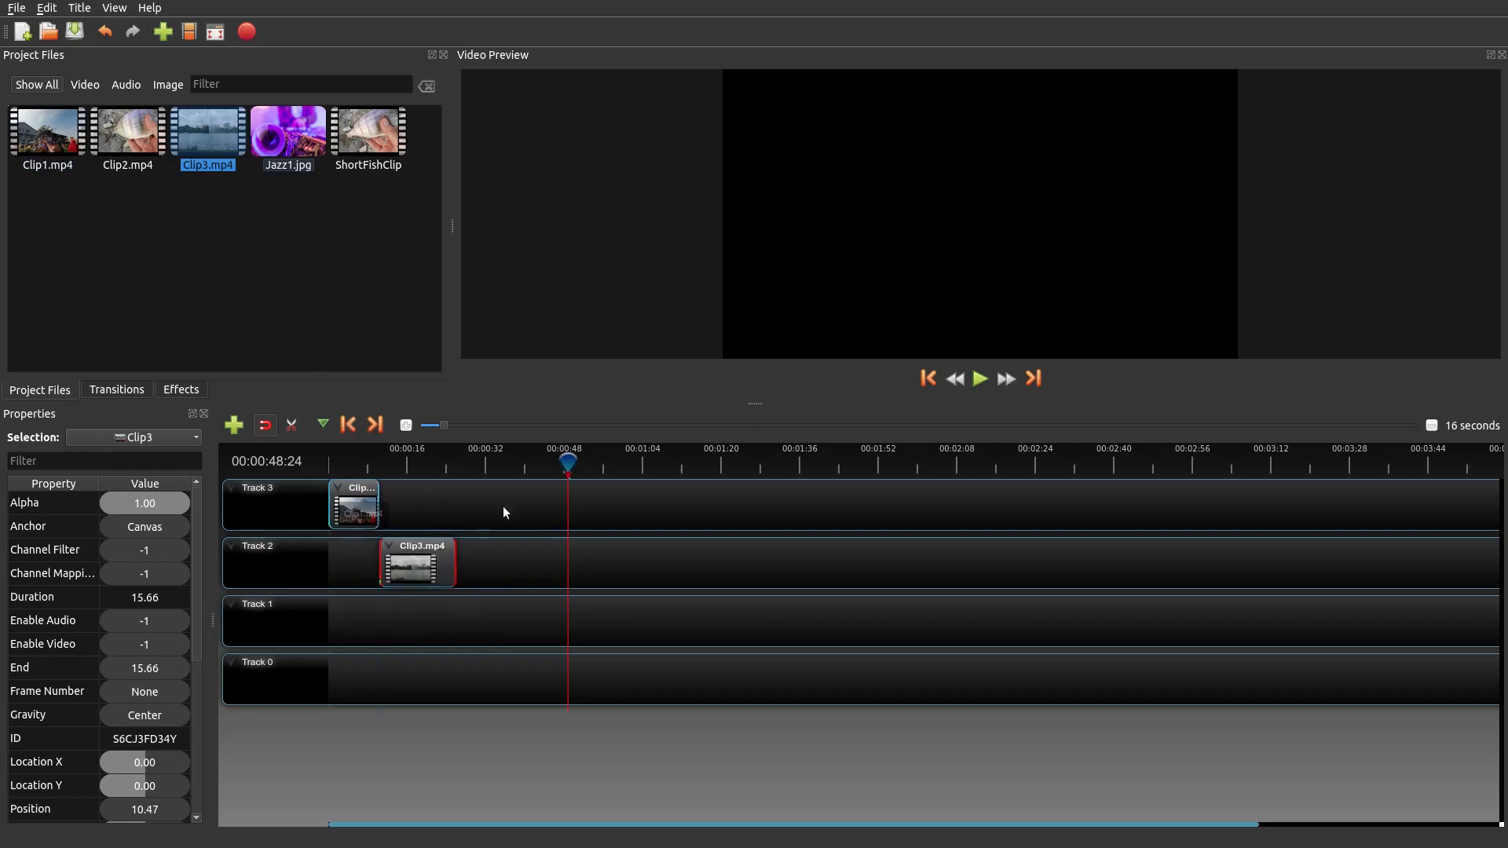
- Return the playhead to 00:00:00:01 and select Clip1 on Track 3
drag(567, 463, 333, 463)
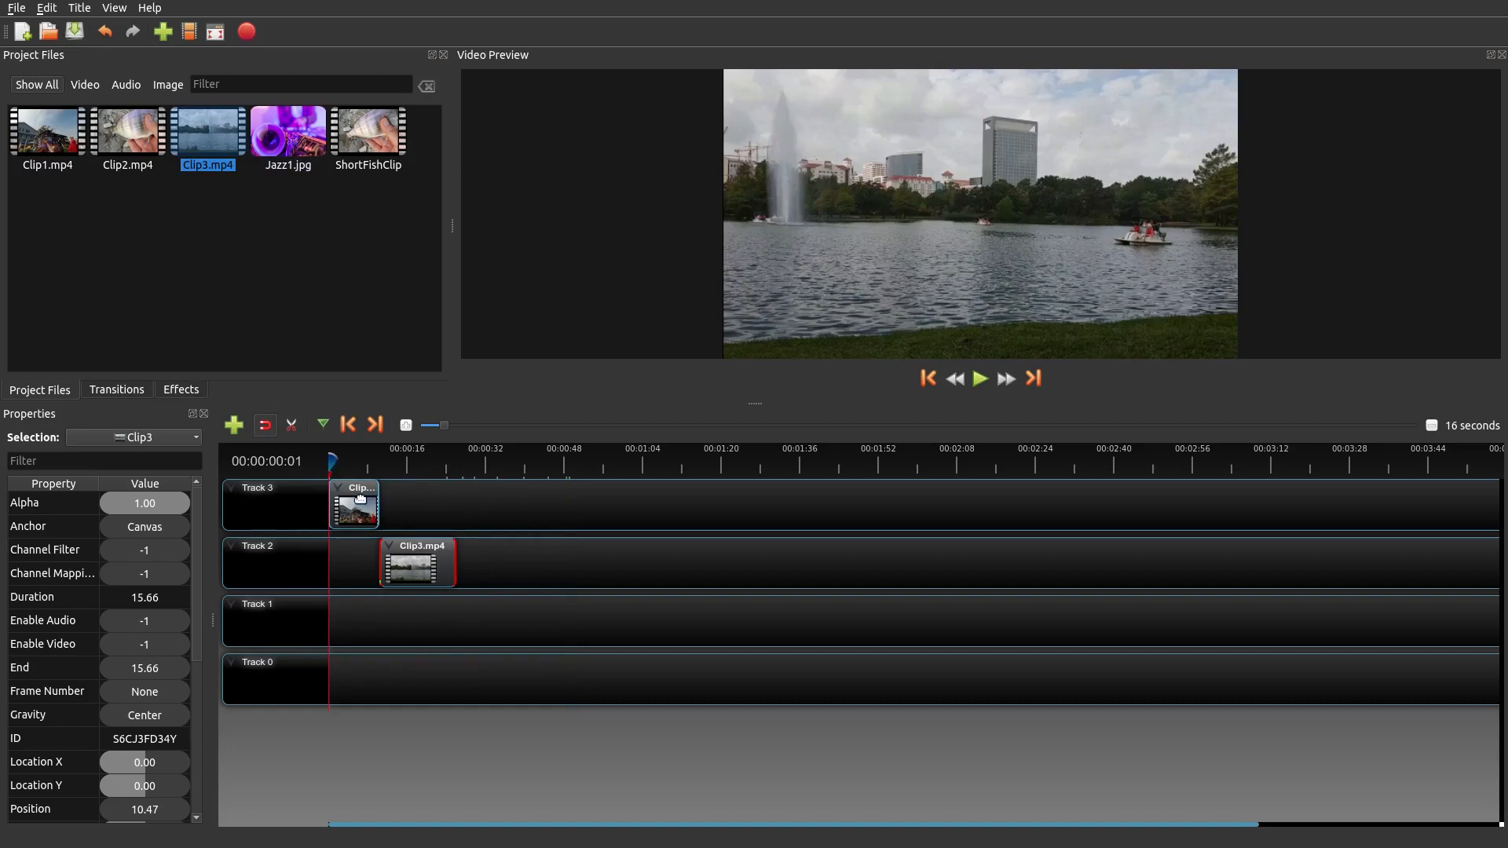
click(360, 500)
- Apply the Fade > Entire Clip > Fade In and Out (Slow) preset to Clip1
right_click(359, 499)
mouse_move(395, 508)
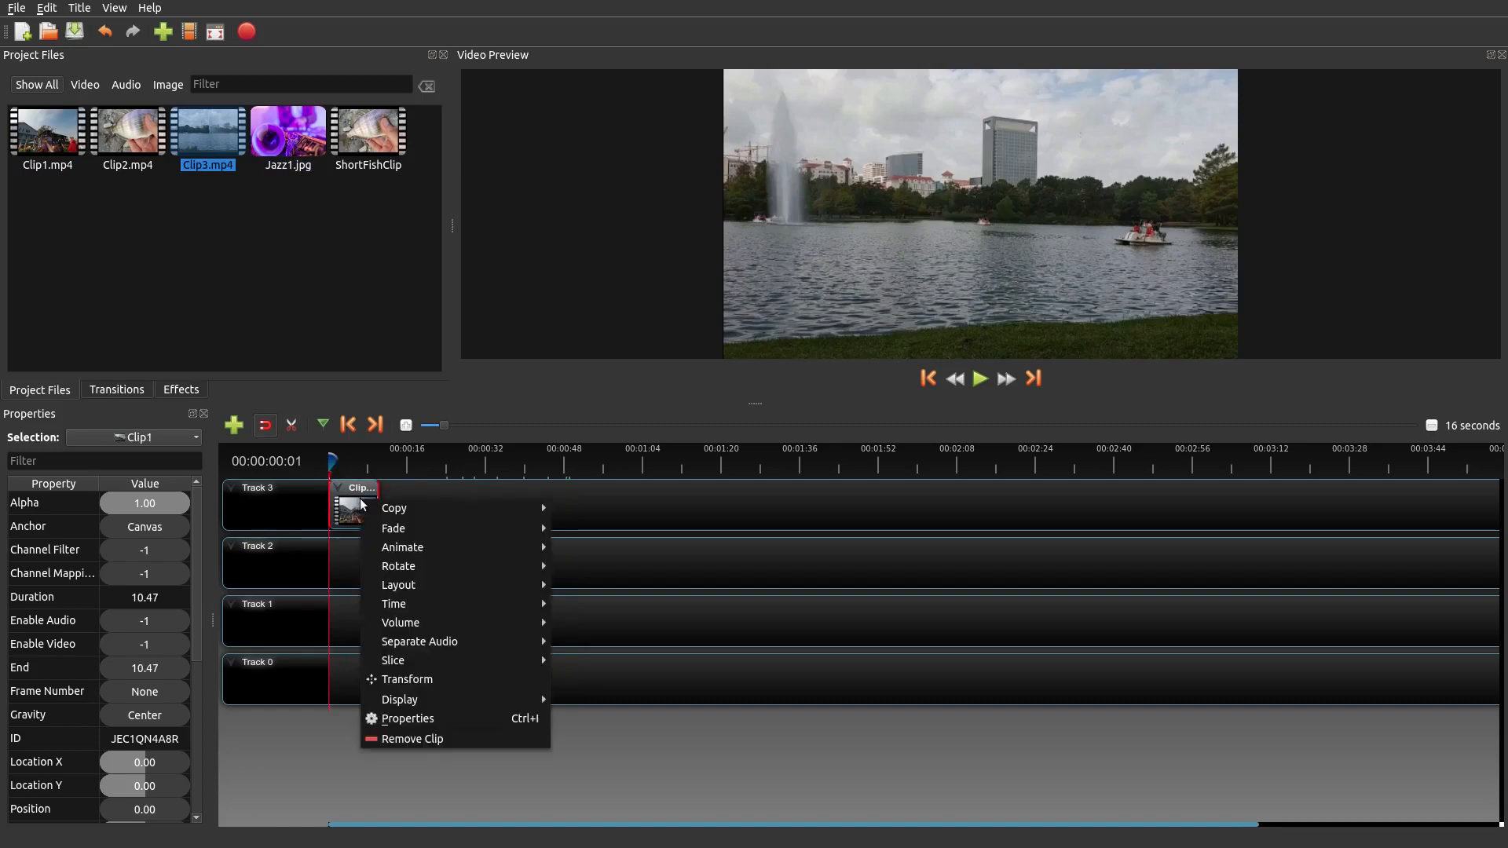
click(784, 593)
click(979, 378)
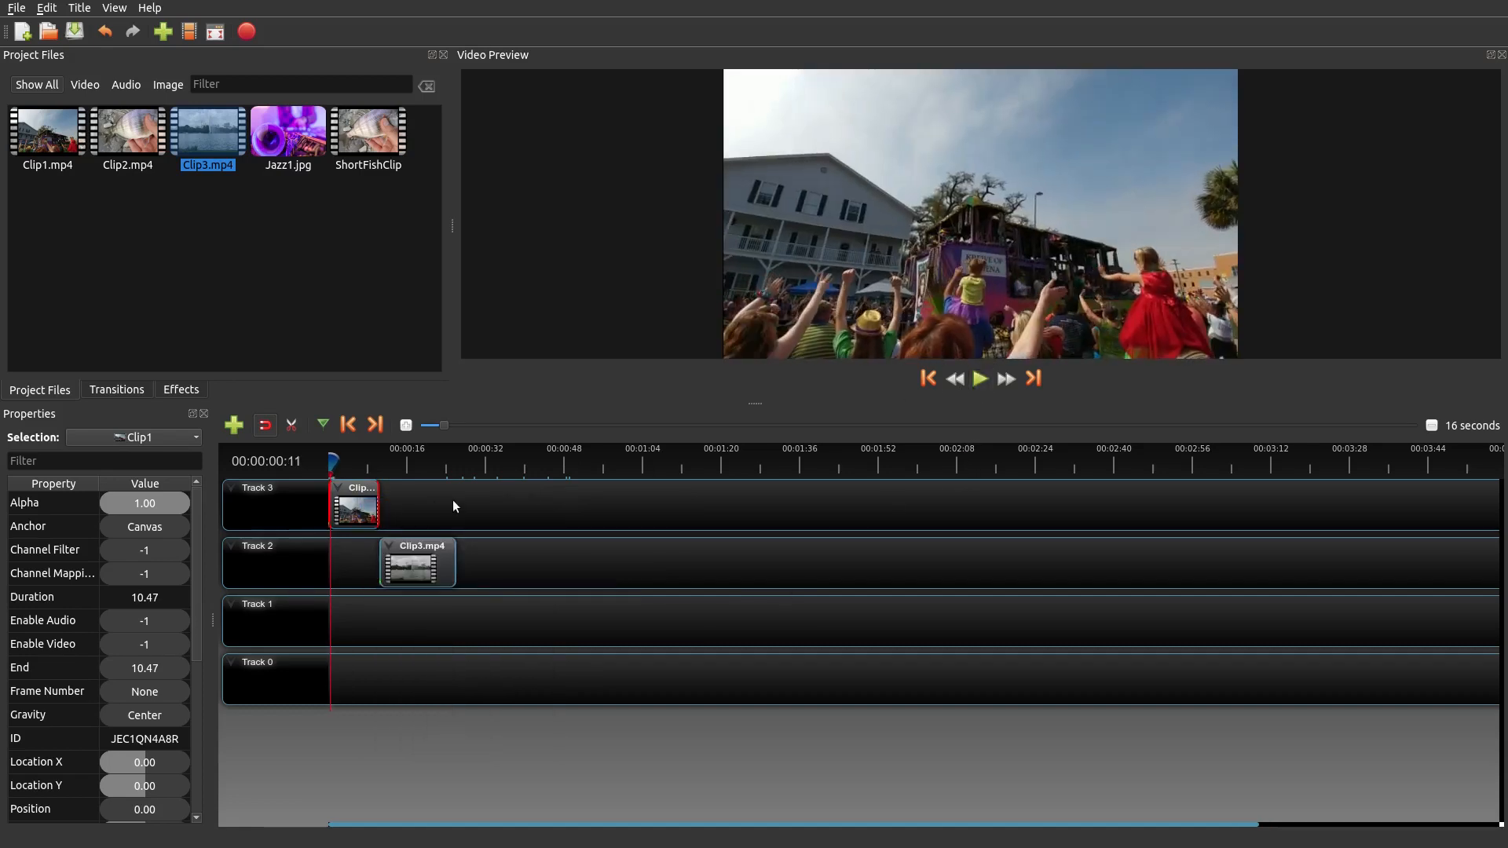
right_click(341, 507)
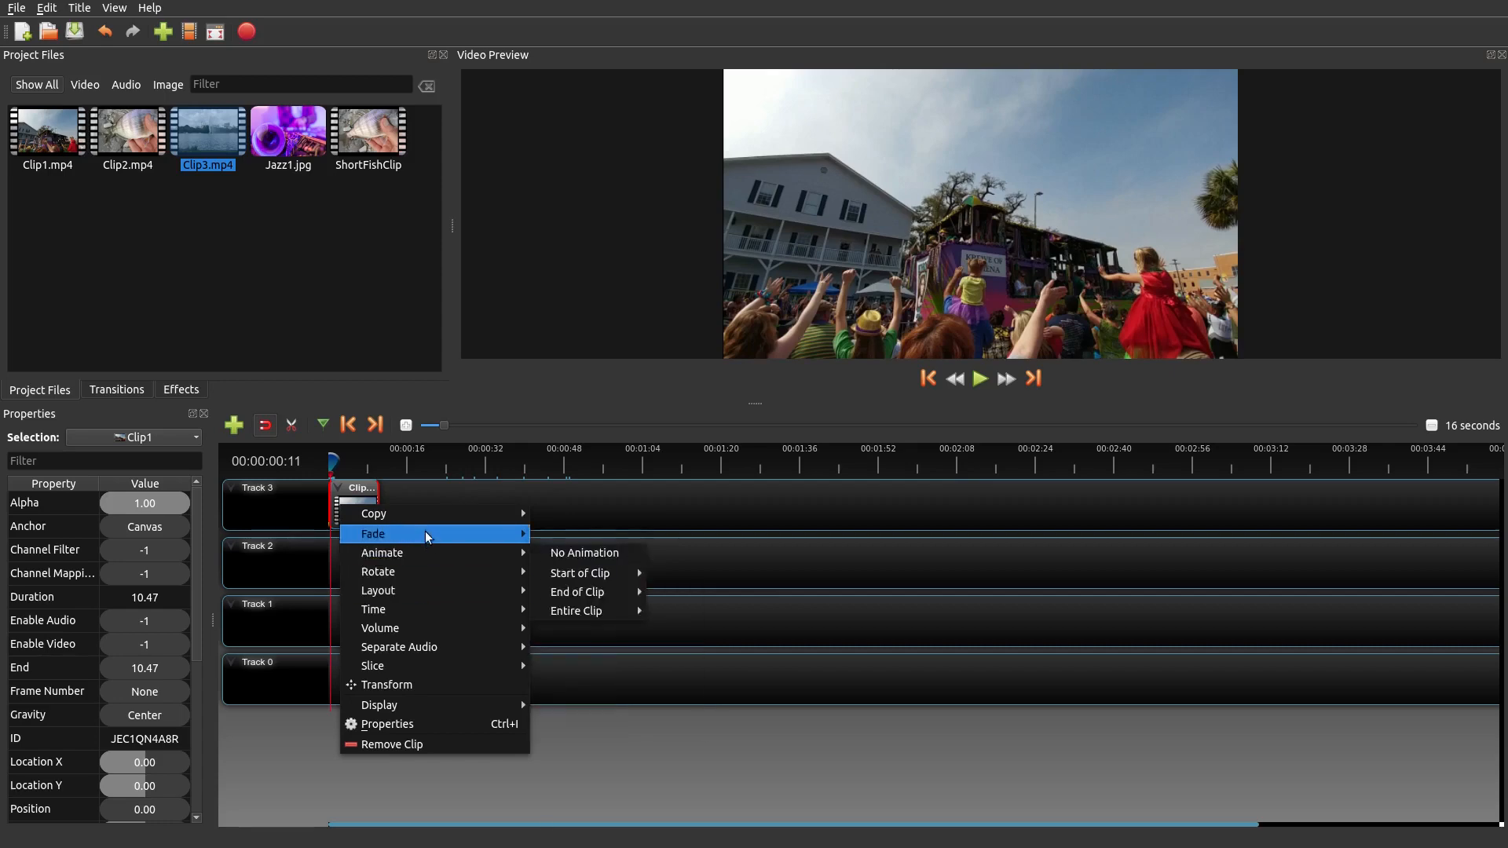
mouse_move(373, 534)
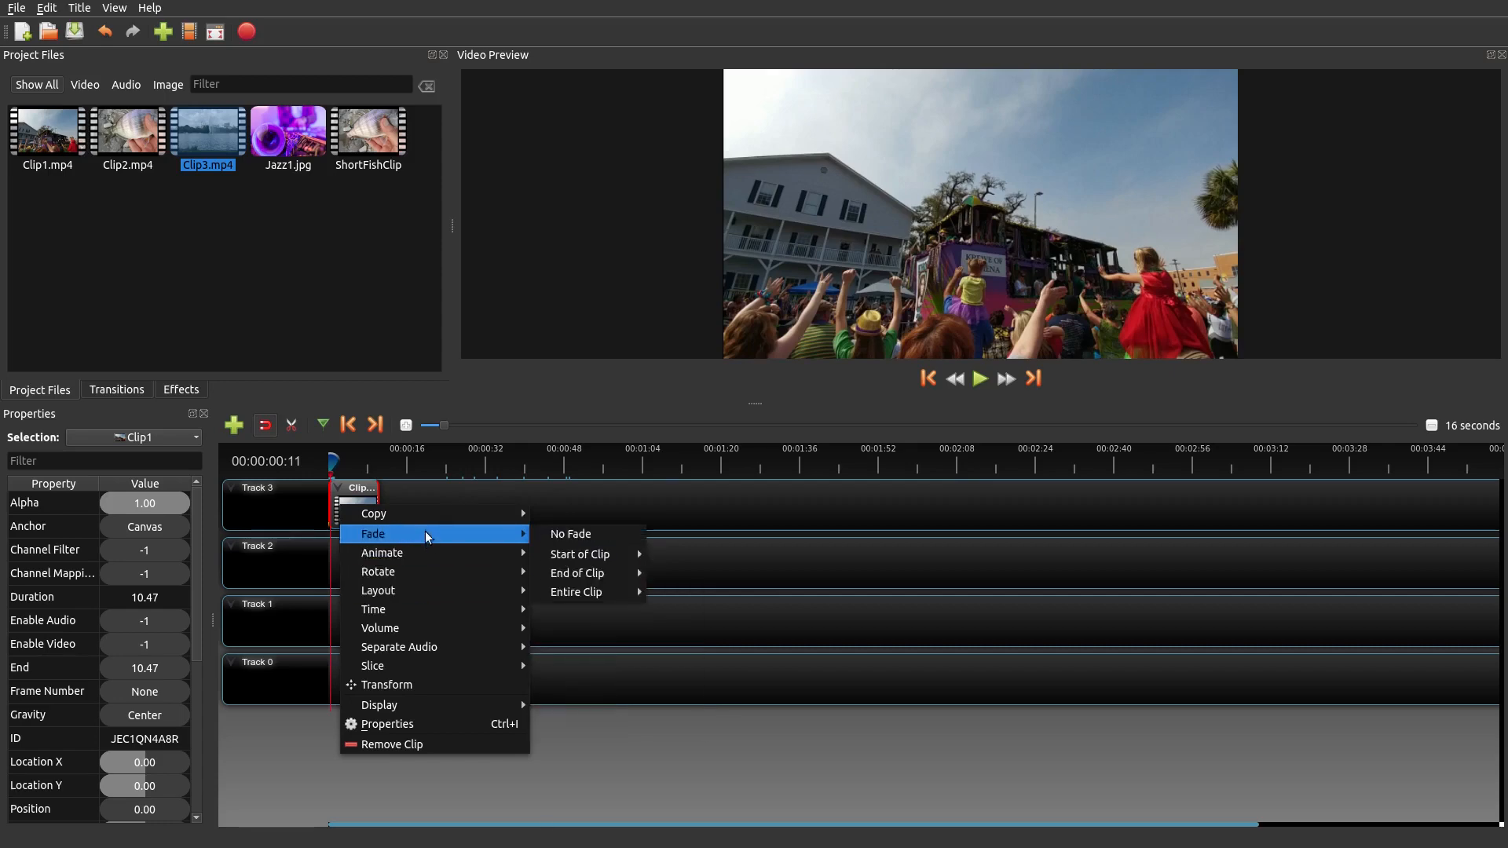
mouse_move(577, 591)
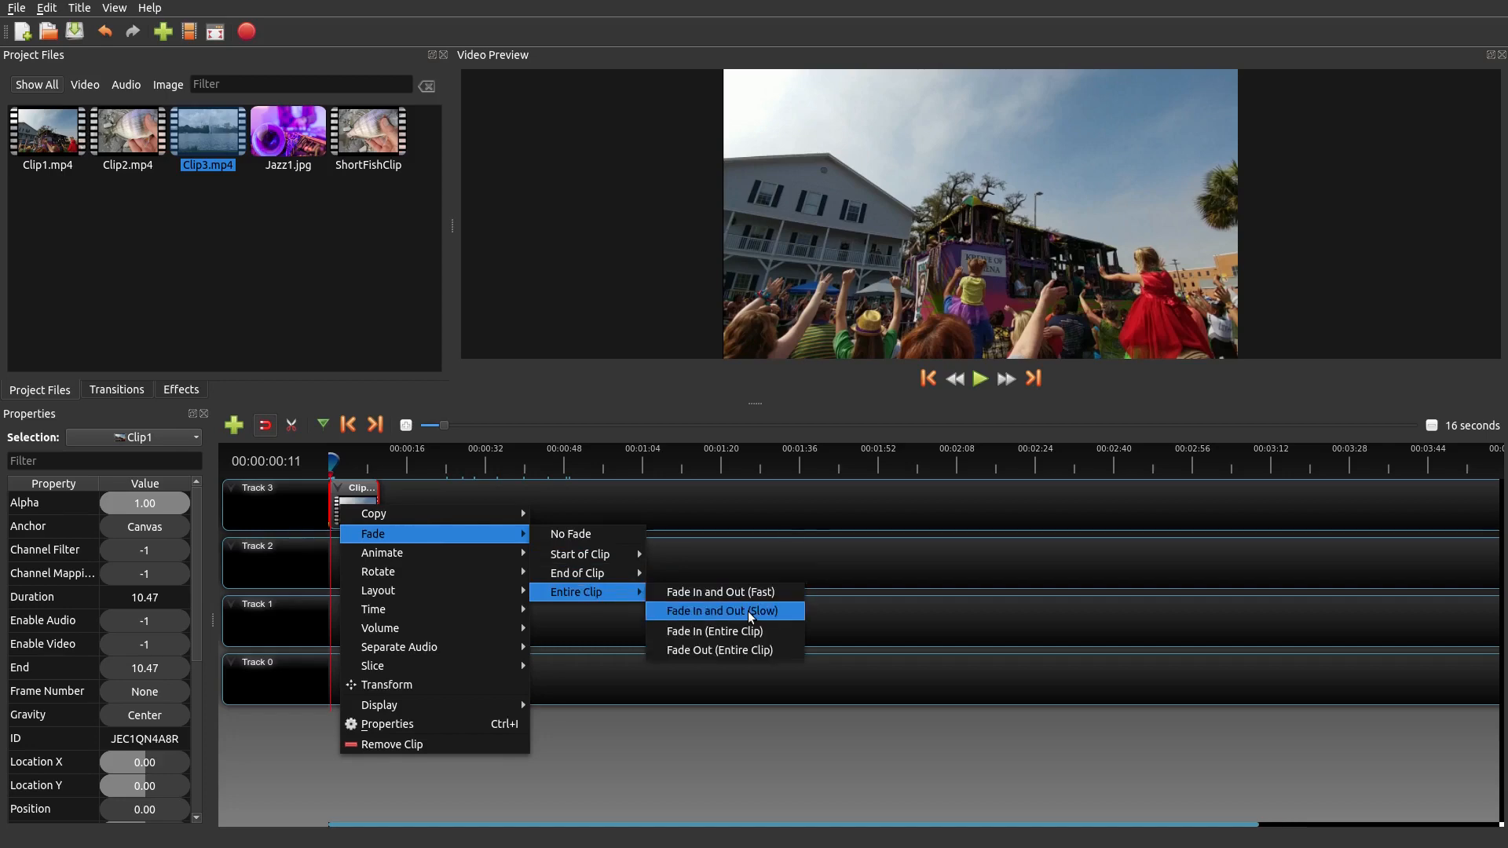
click(721, 611)
- Preview the fade from the start, rewind the playhead and browse Clip1's presets again
key(space)
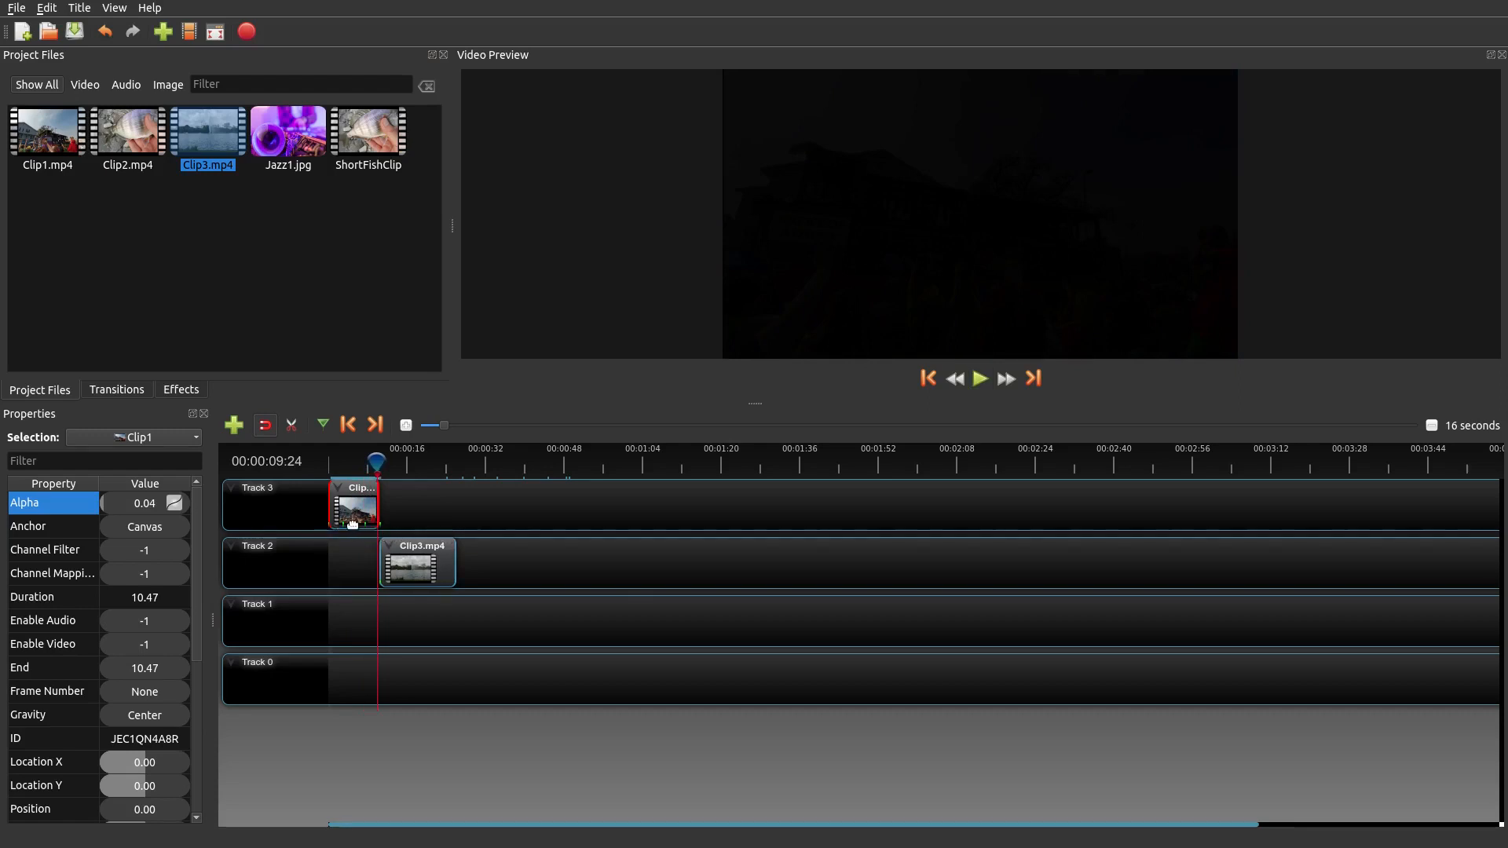
drag(381, 462, 331, 462)
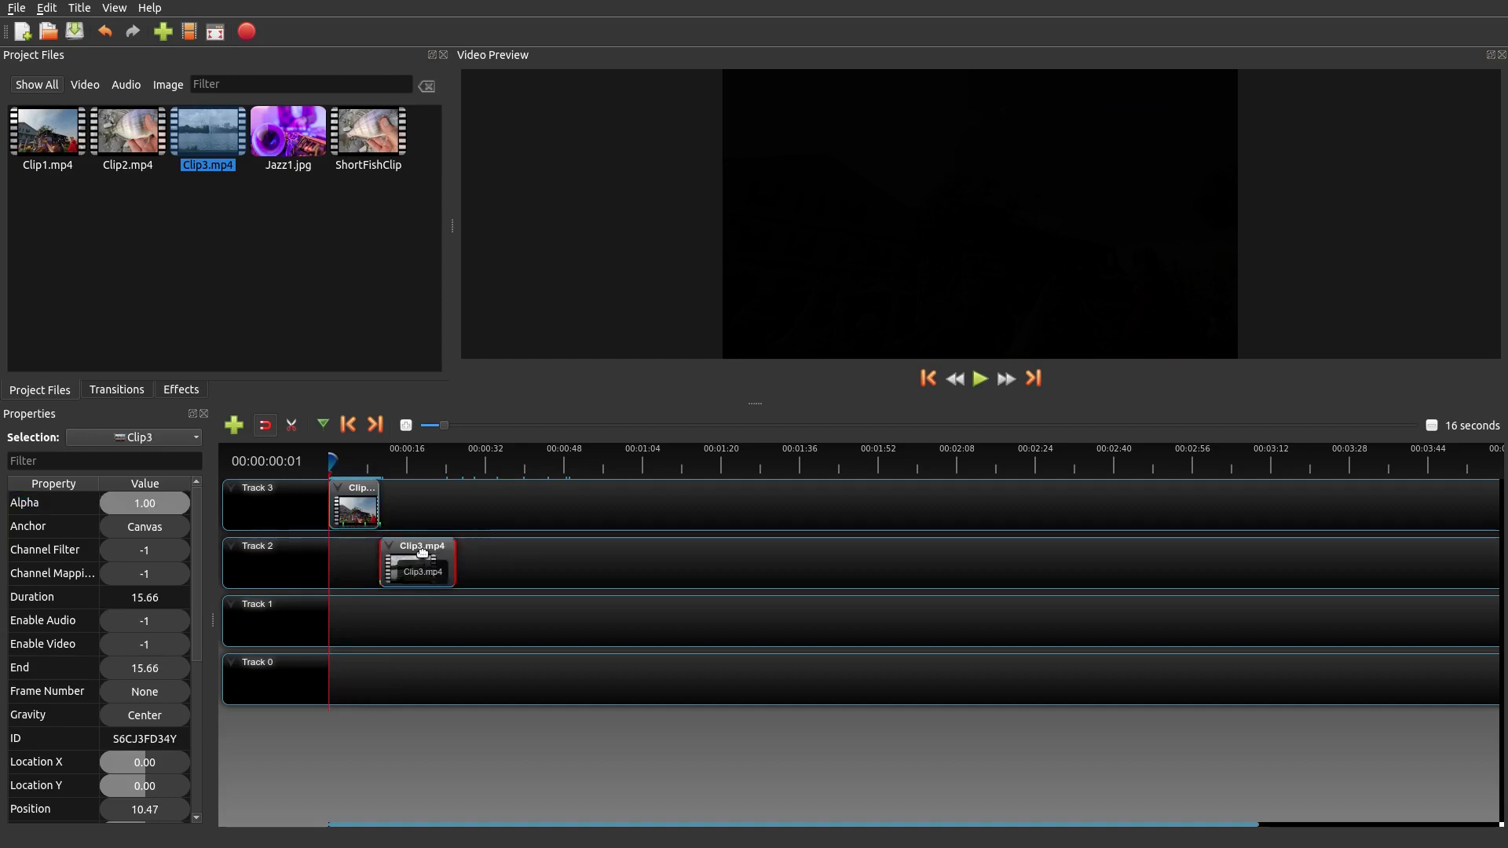
right_click(368, 506)
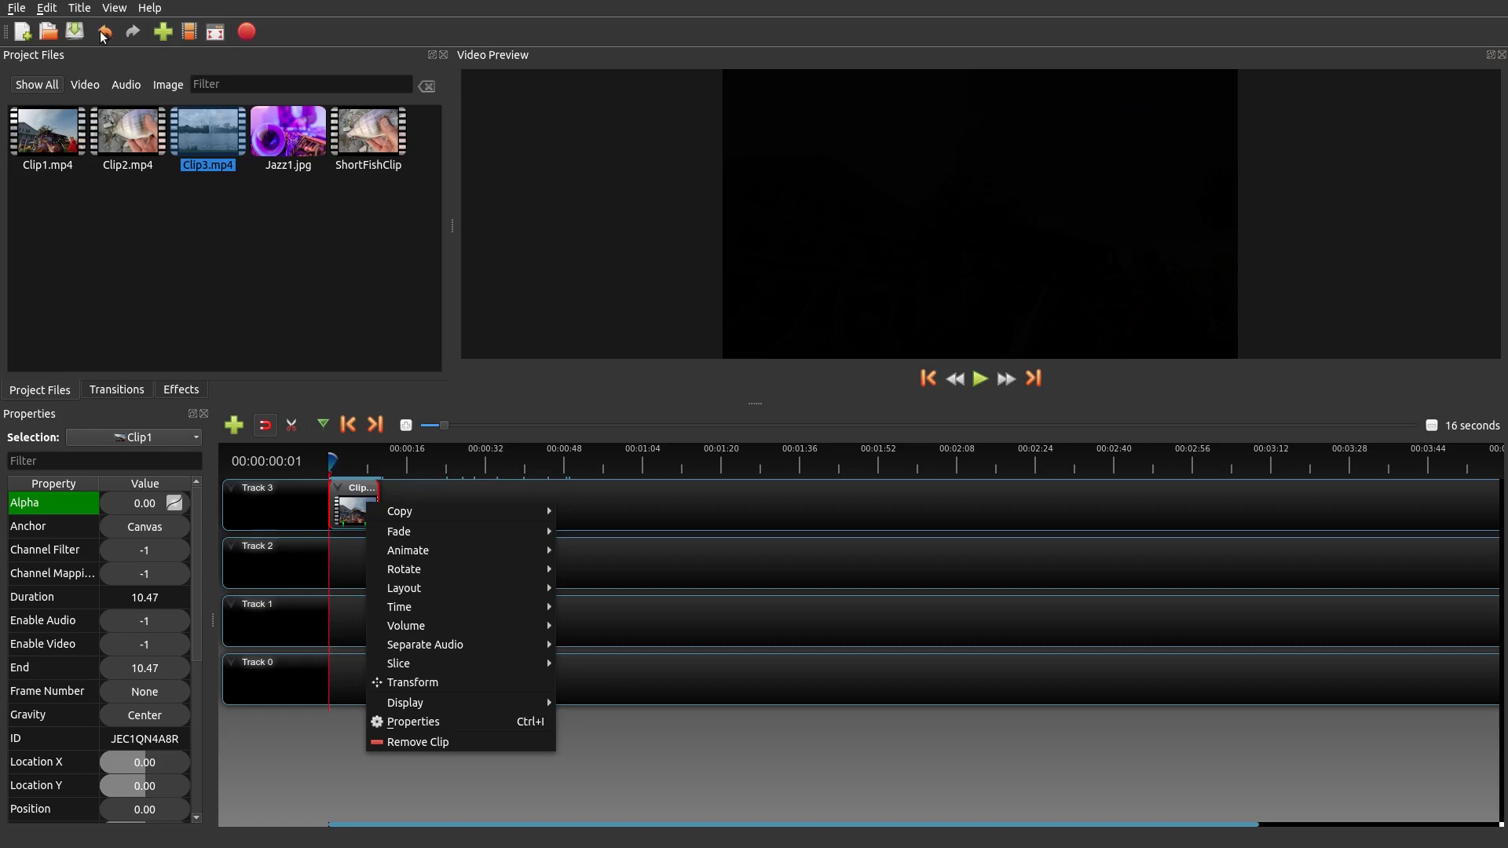
click(629, 548)
- Apply Animate > Entire Clip > Zoom In (75% to 100%) to Clip3 and preview it
right_click(413, 566)
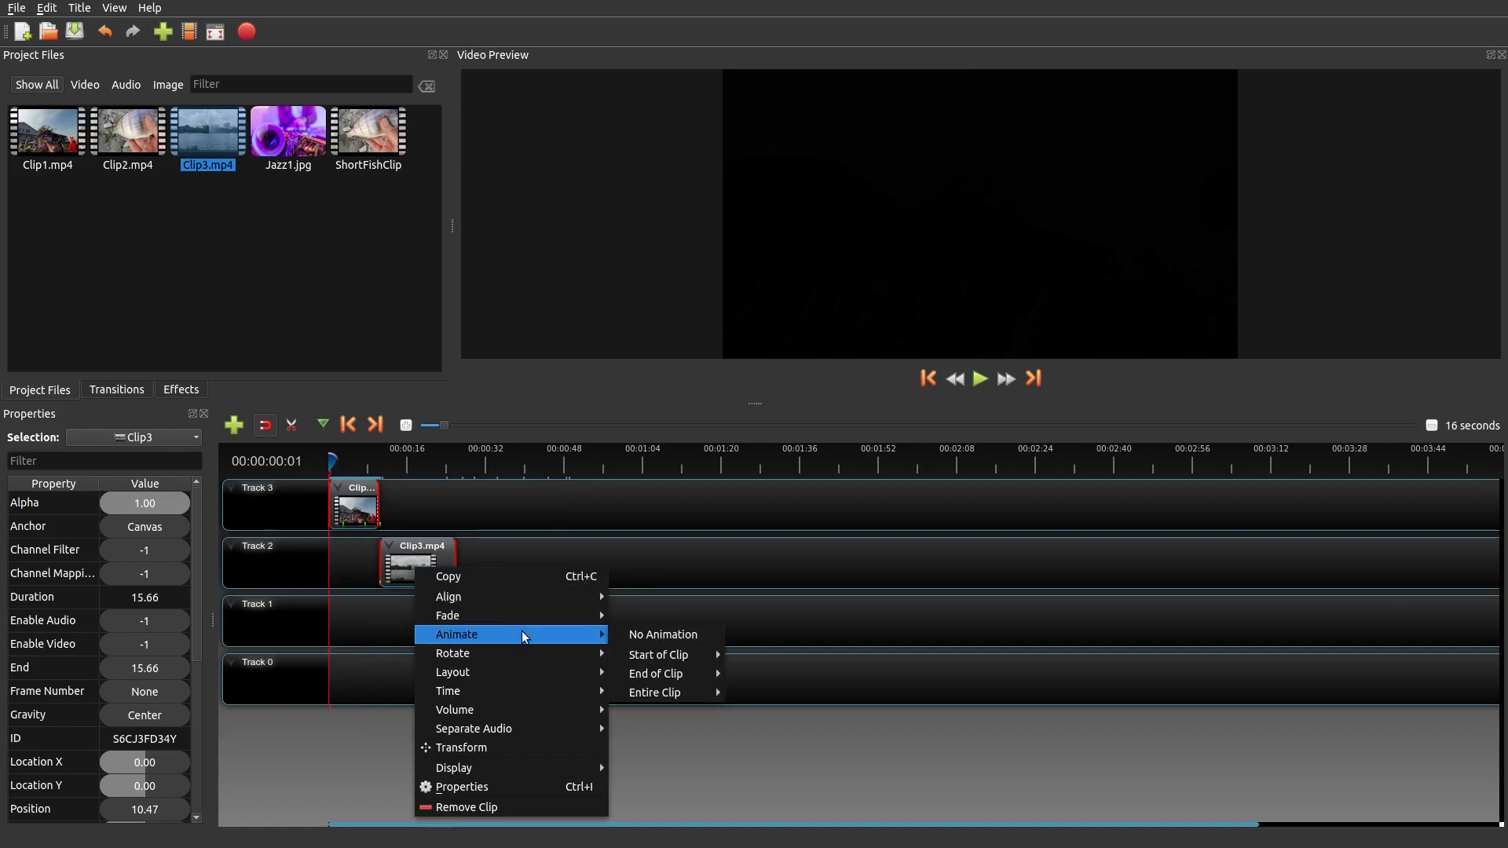
mouse_move(510, 634)
mouse_move(655, 693)
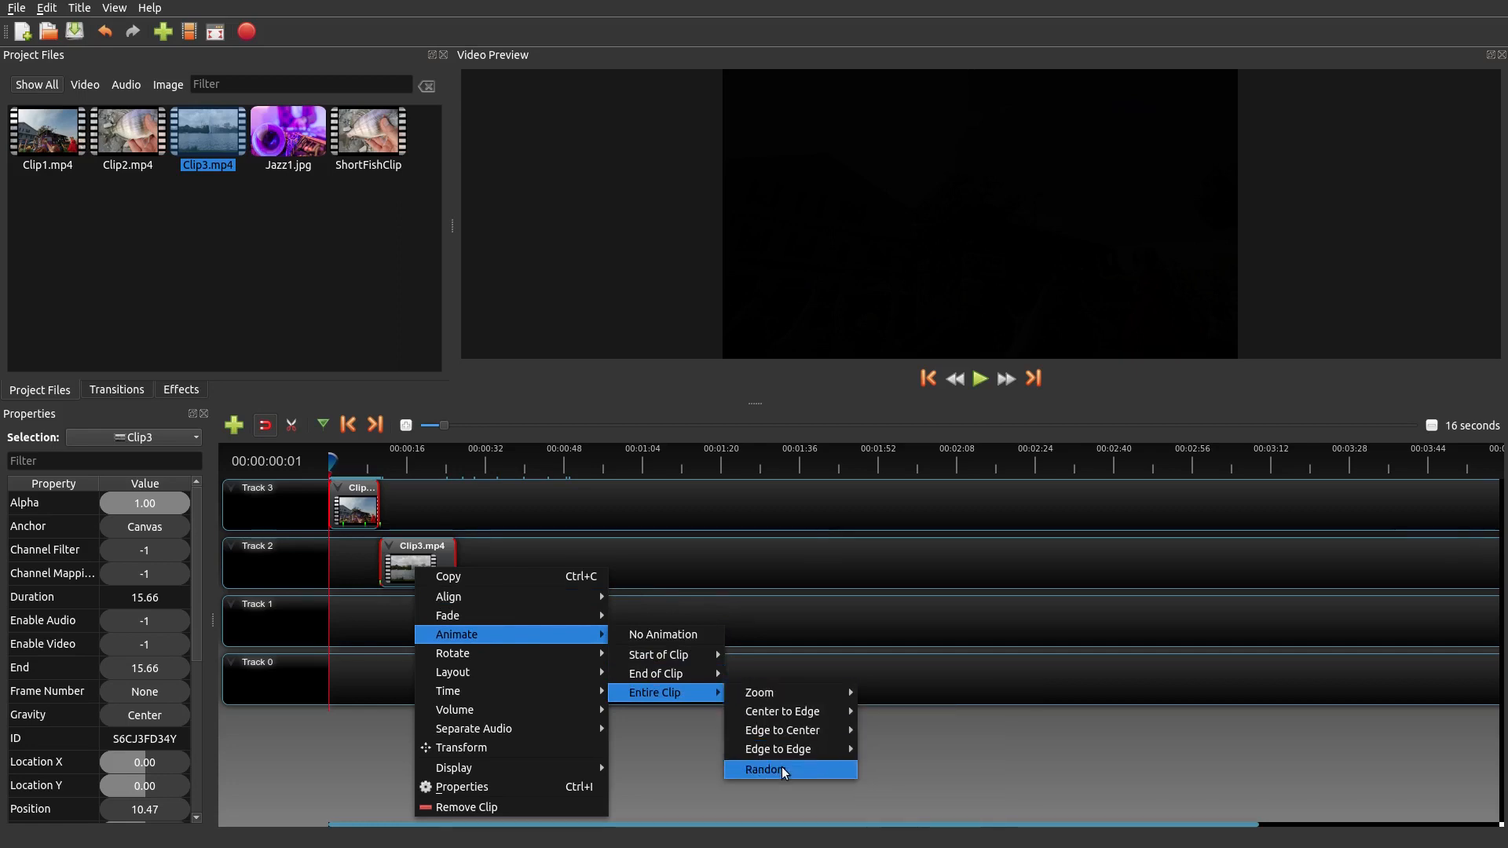
mouse_move(790, 693)
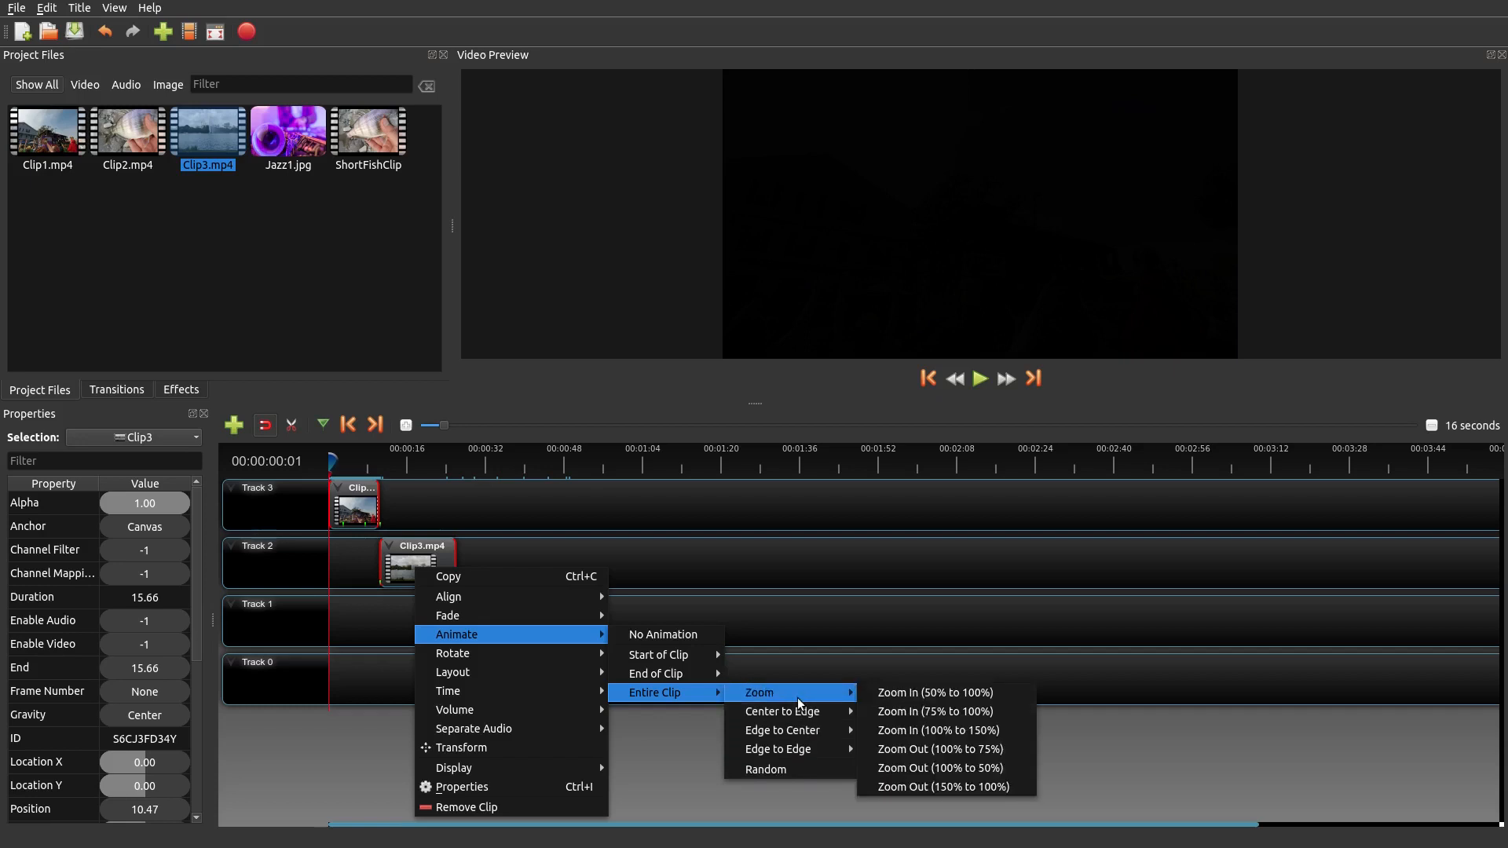
click(948, 711)
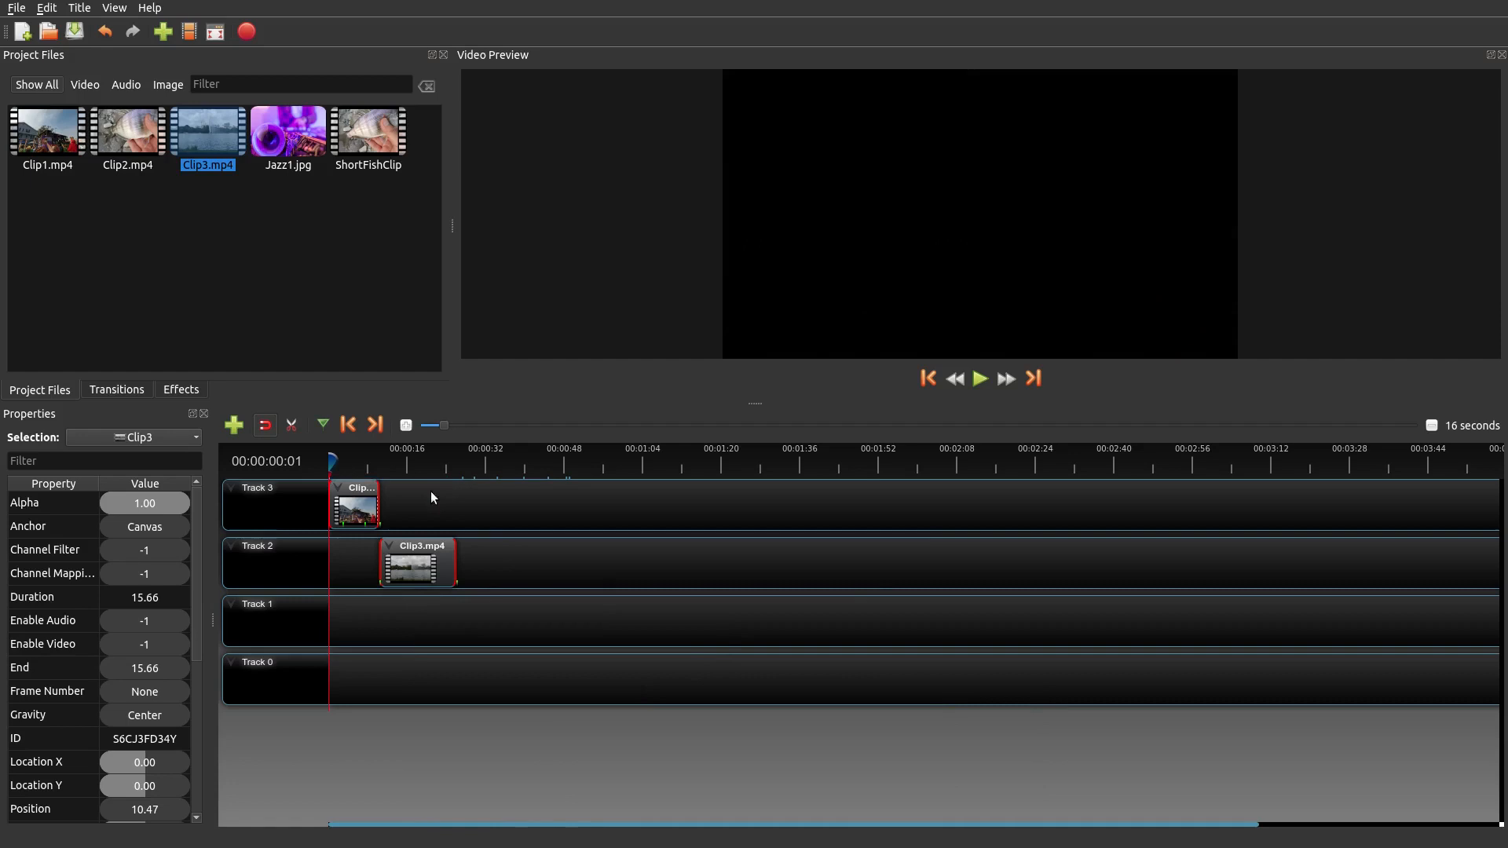
key(space)
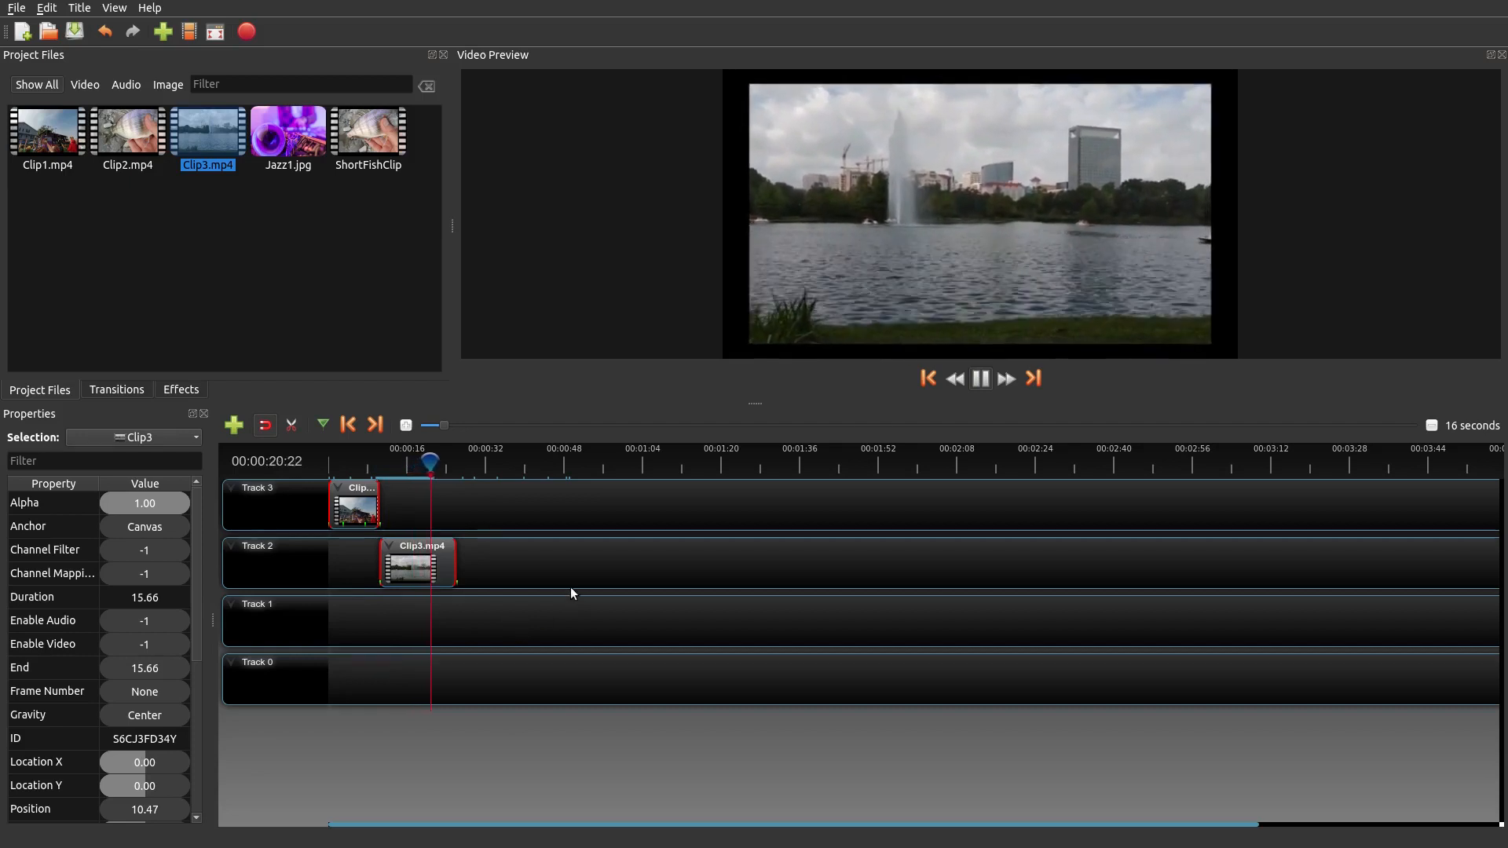
key(space)
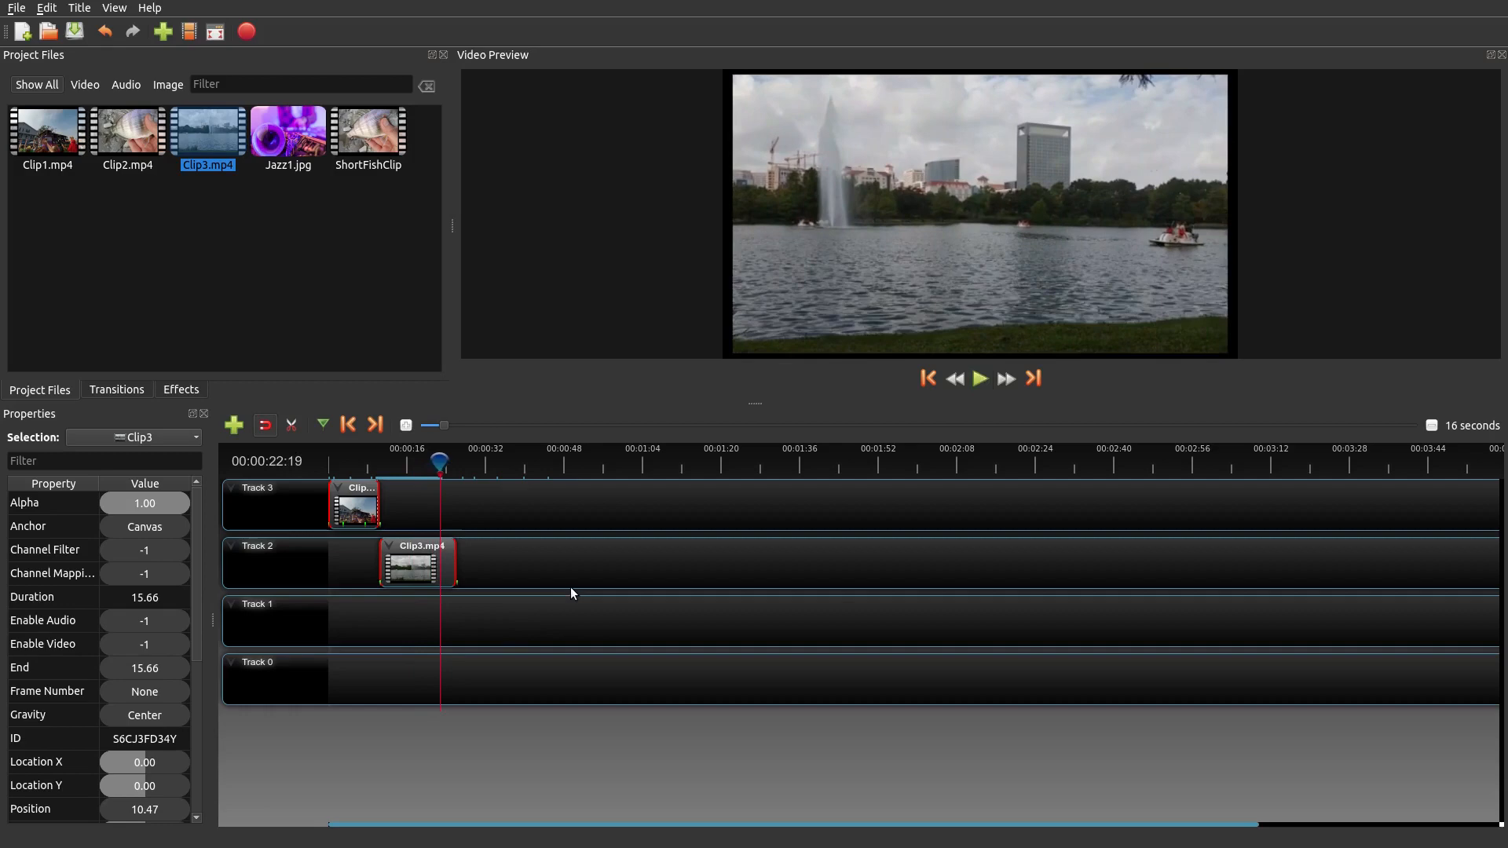
right_click(420, 557)
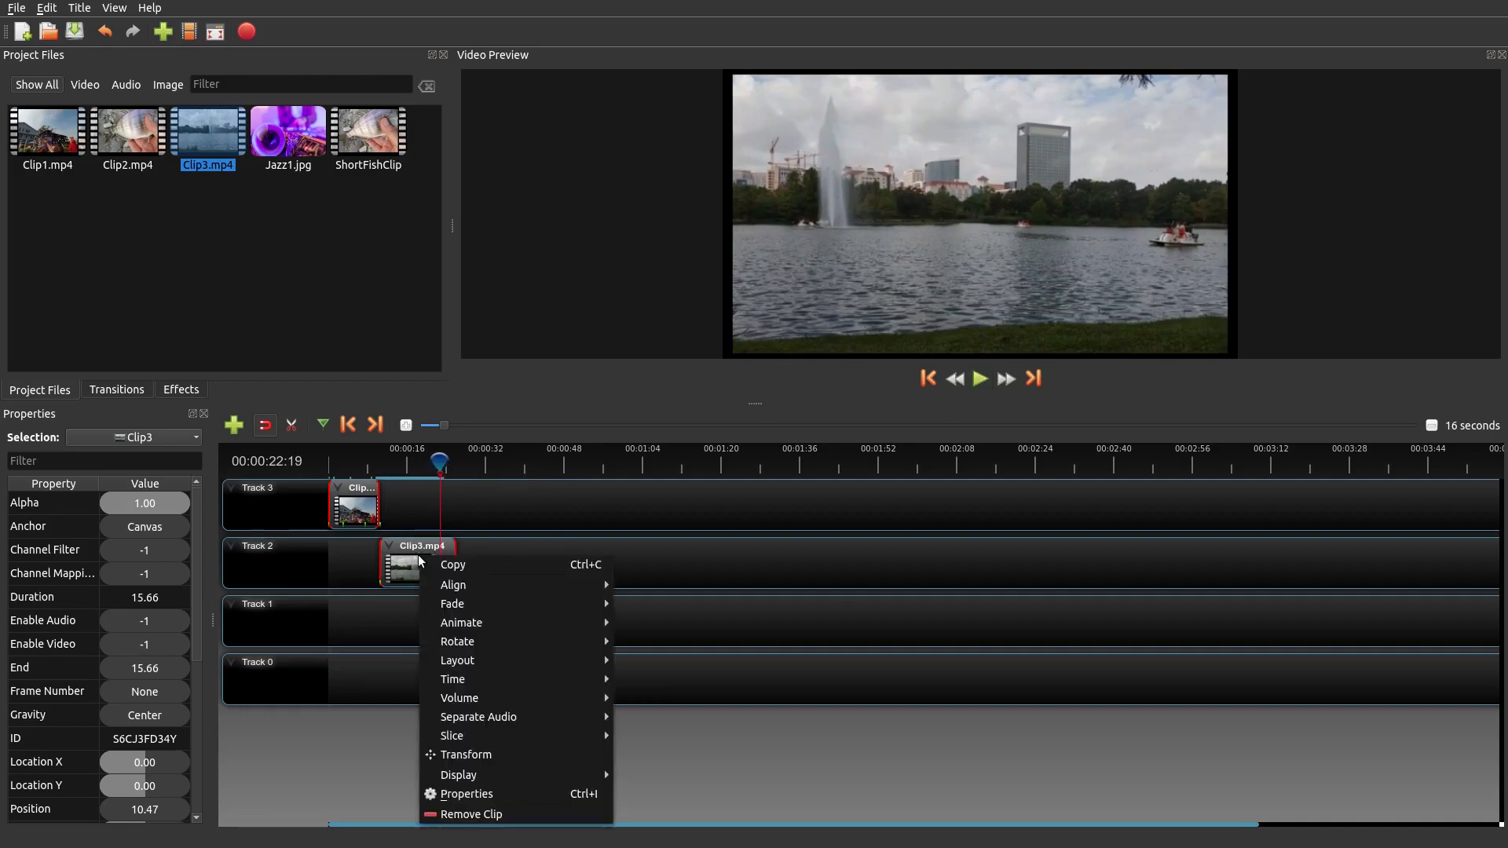
mouse_move(457, 641)
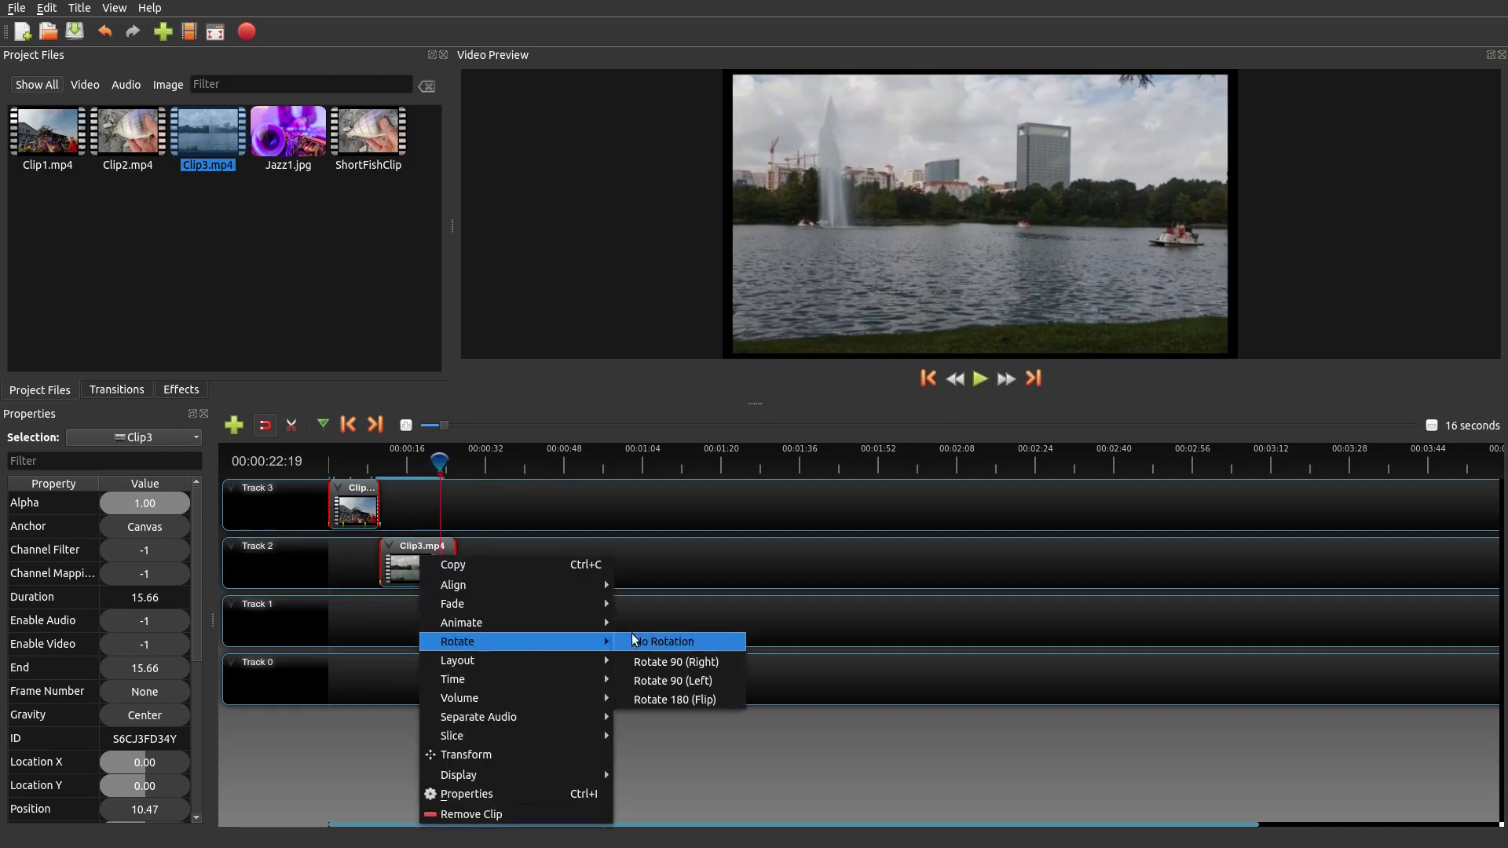
click(666, 681)
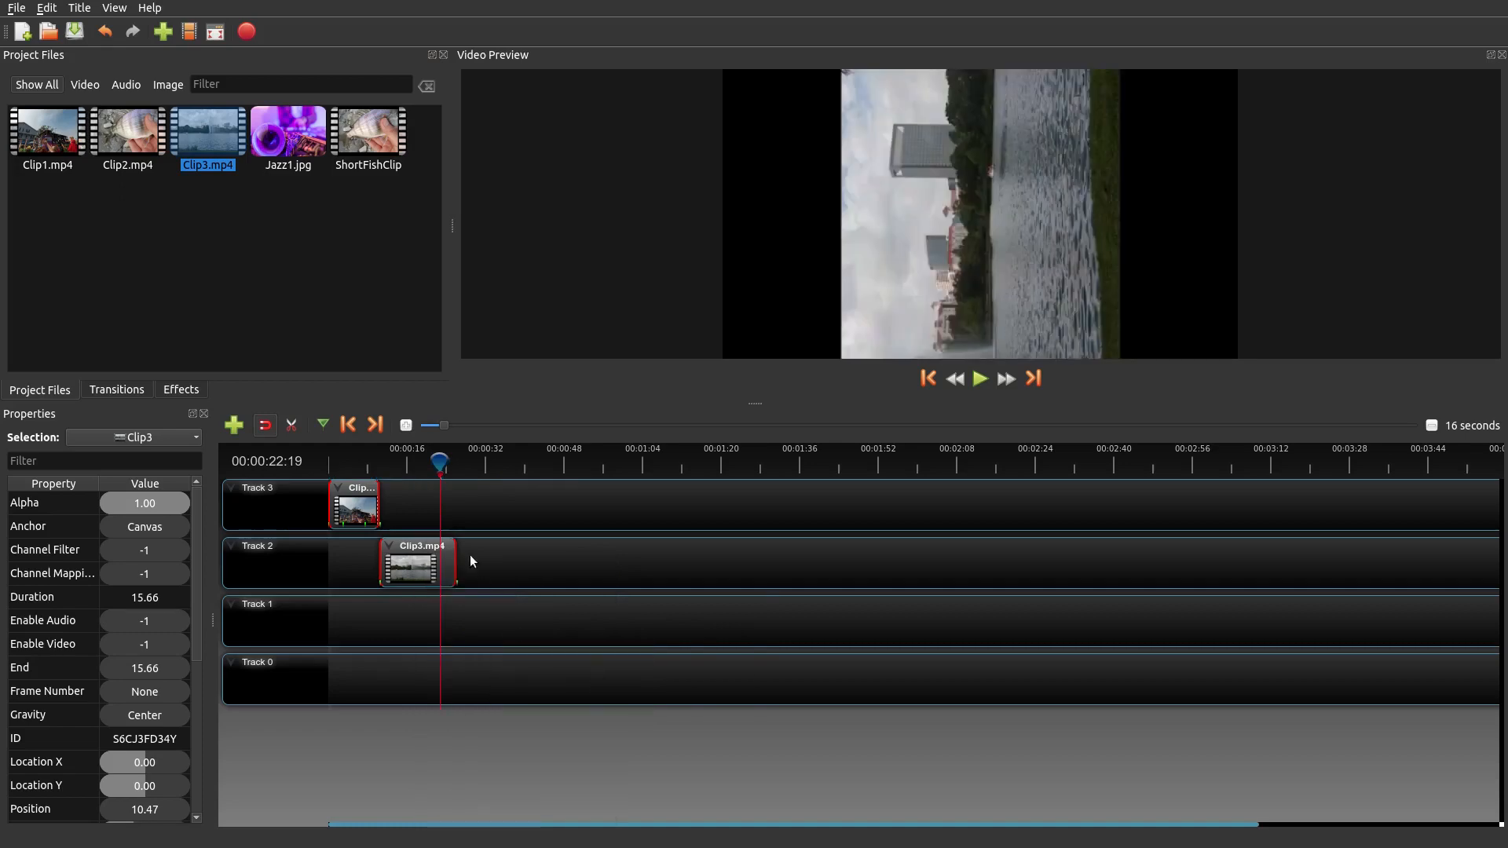
click(388, 462)
key(space)
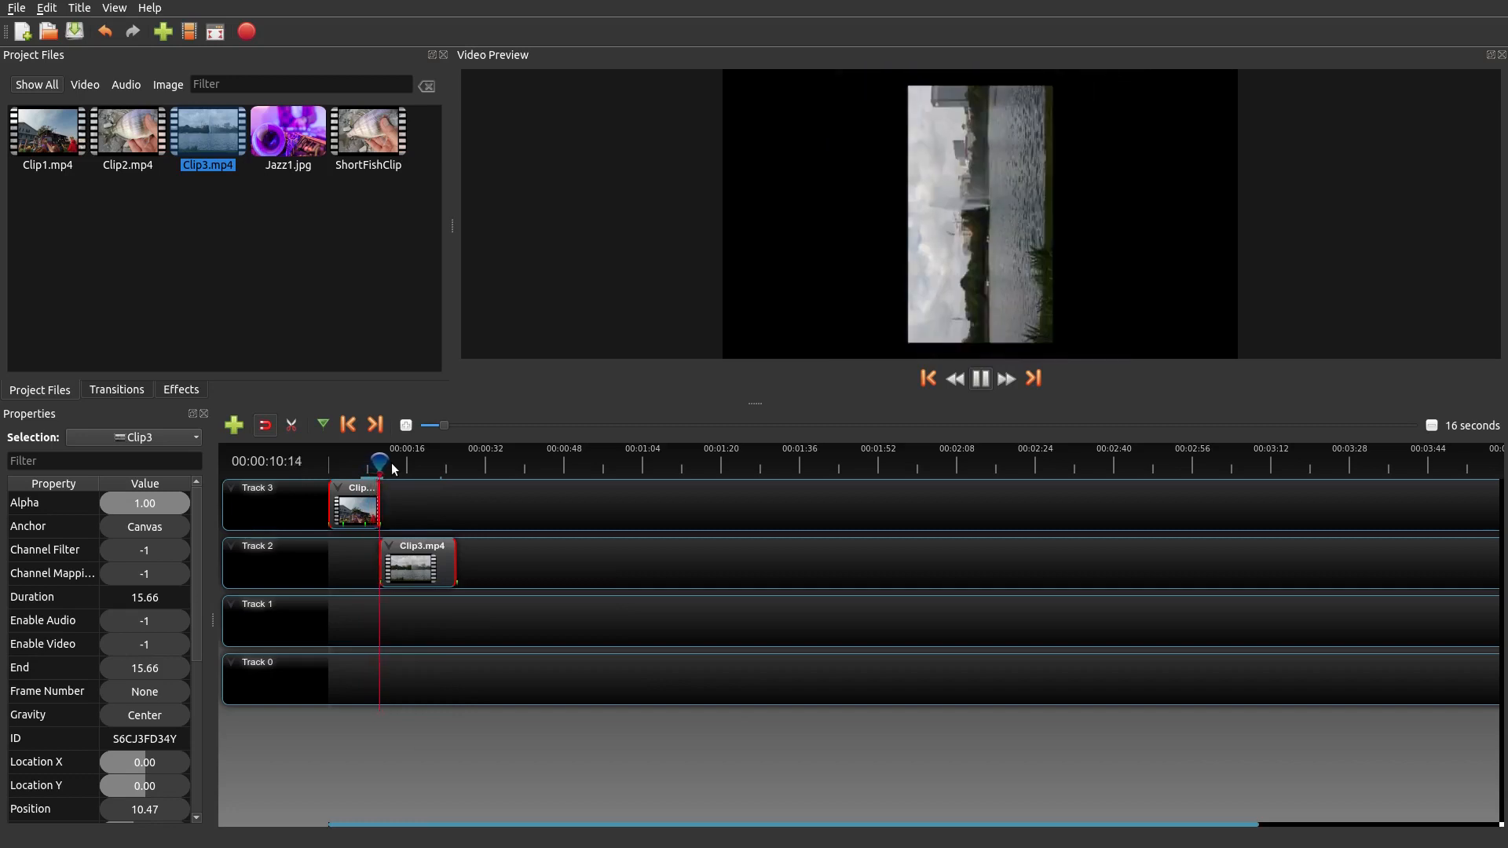
key(space)
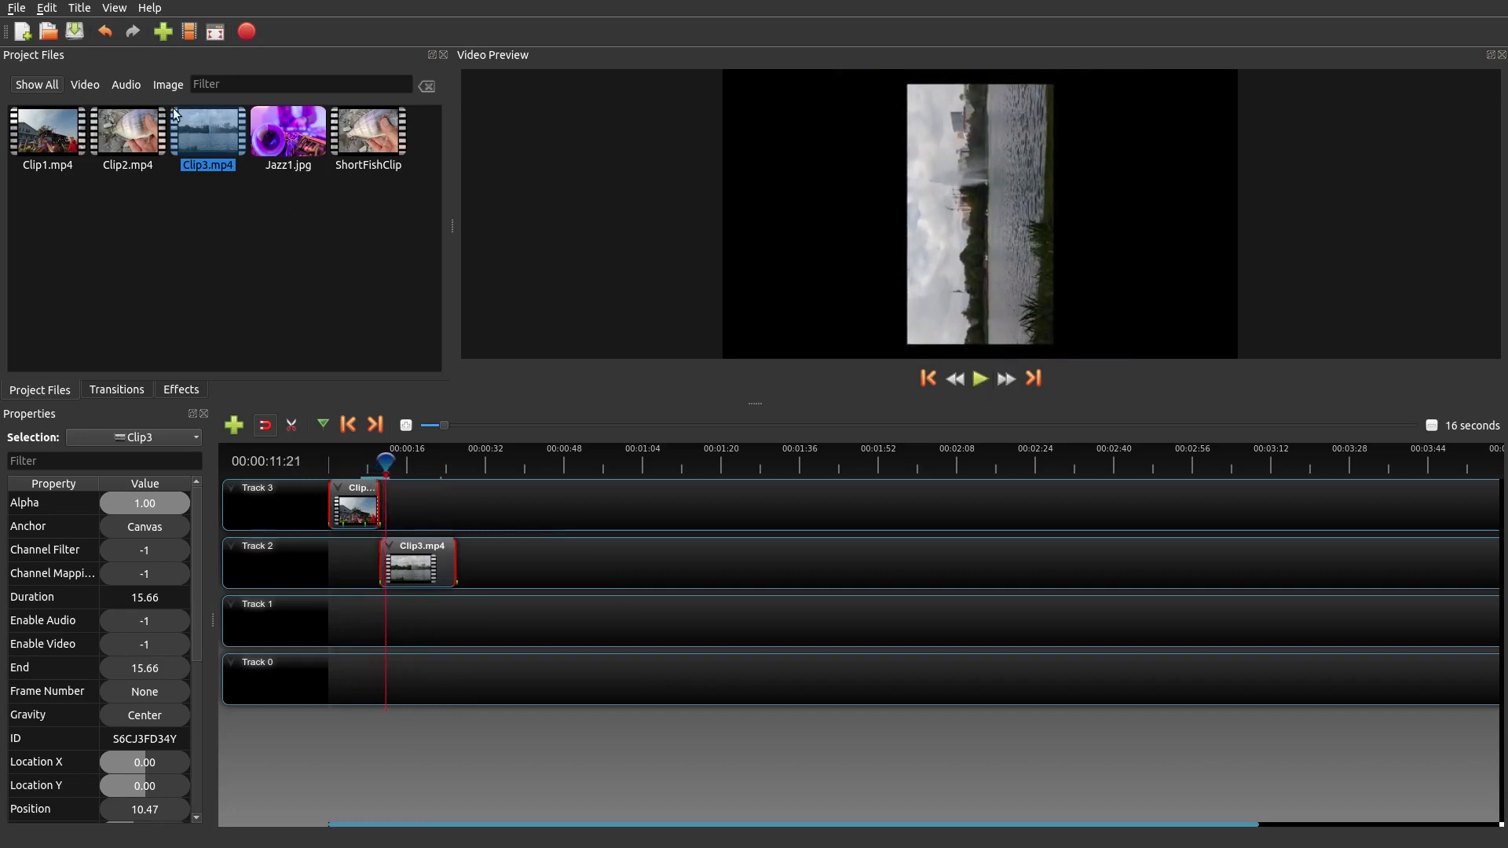
click(108, 37)
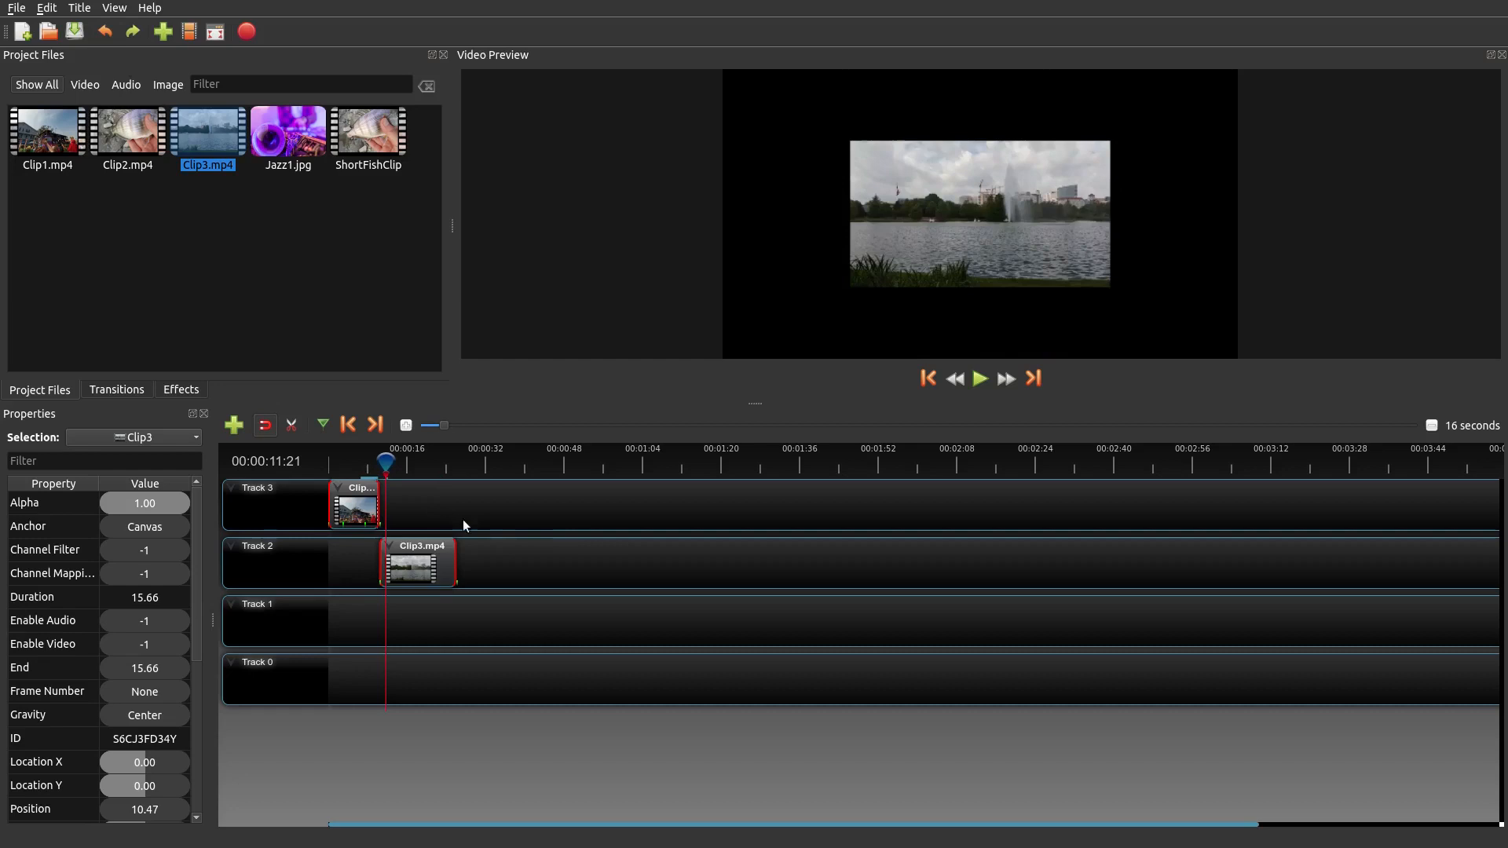
click(376, 459)
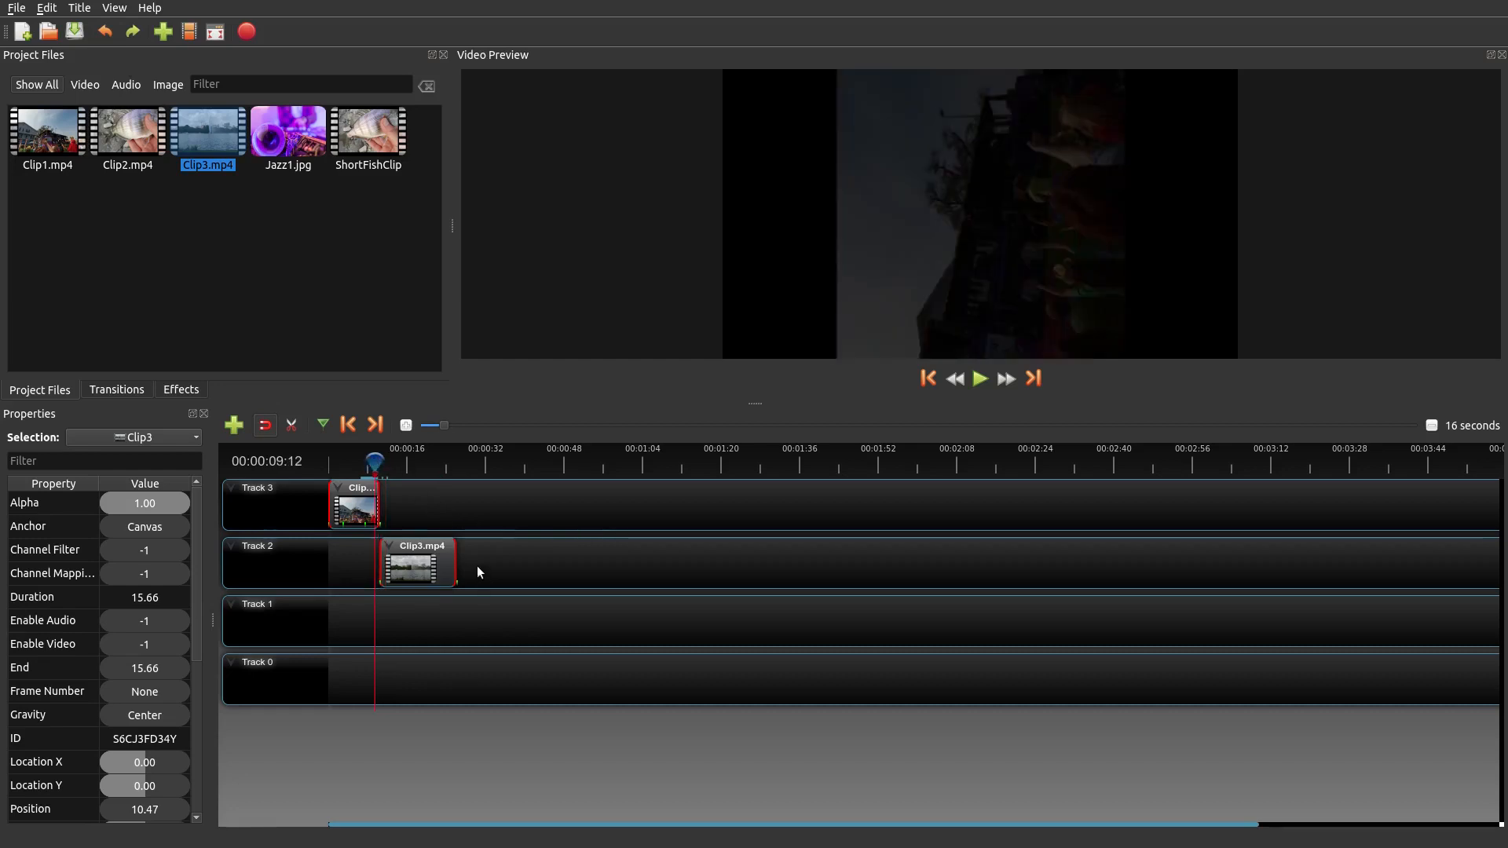
right_click(359, 508)
mouse_move(394, 585)
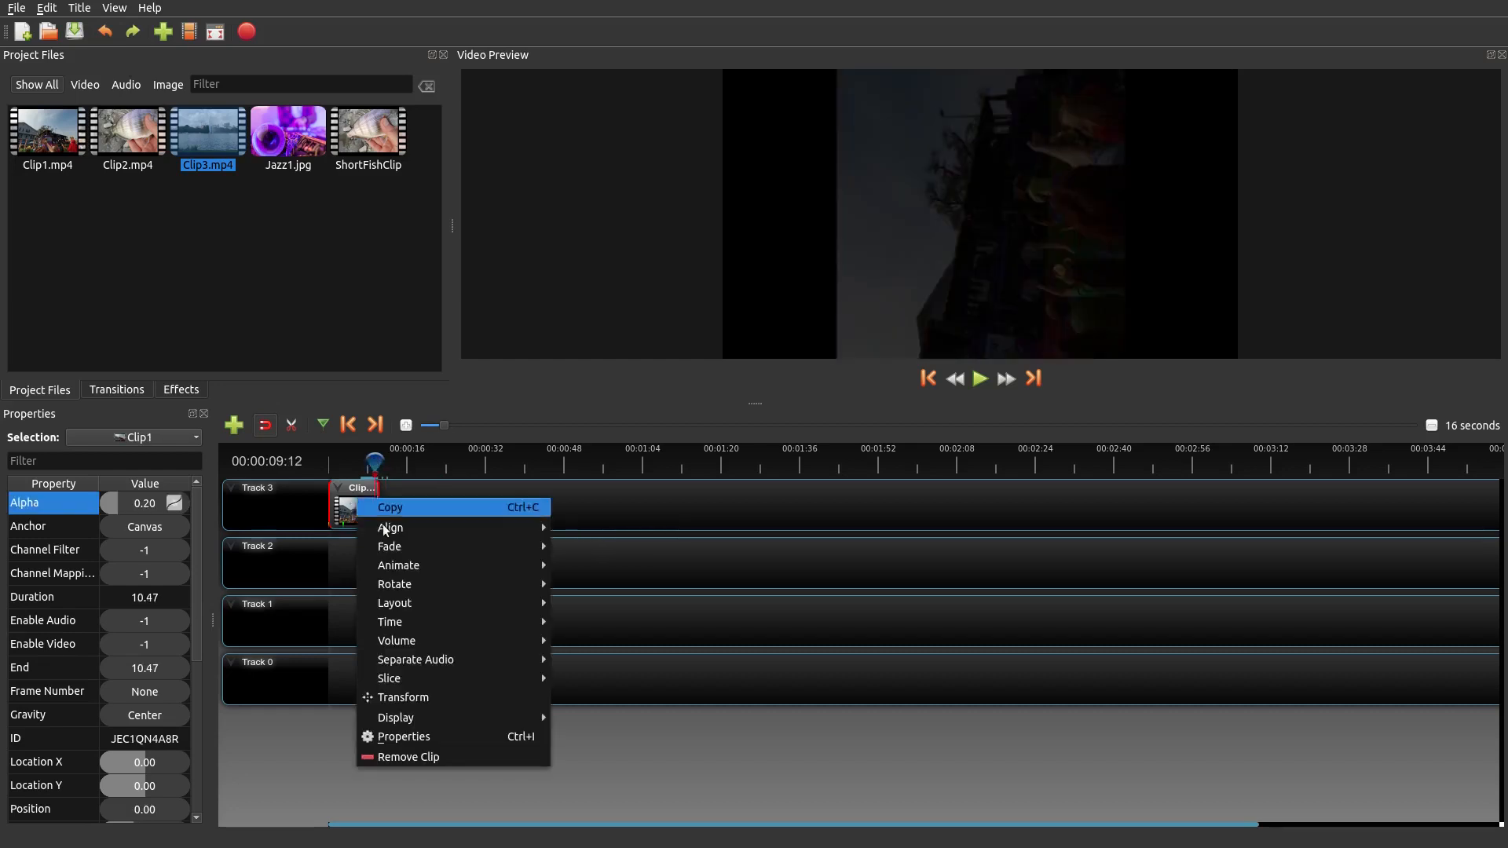
click(595, 584)
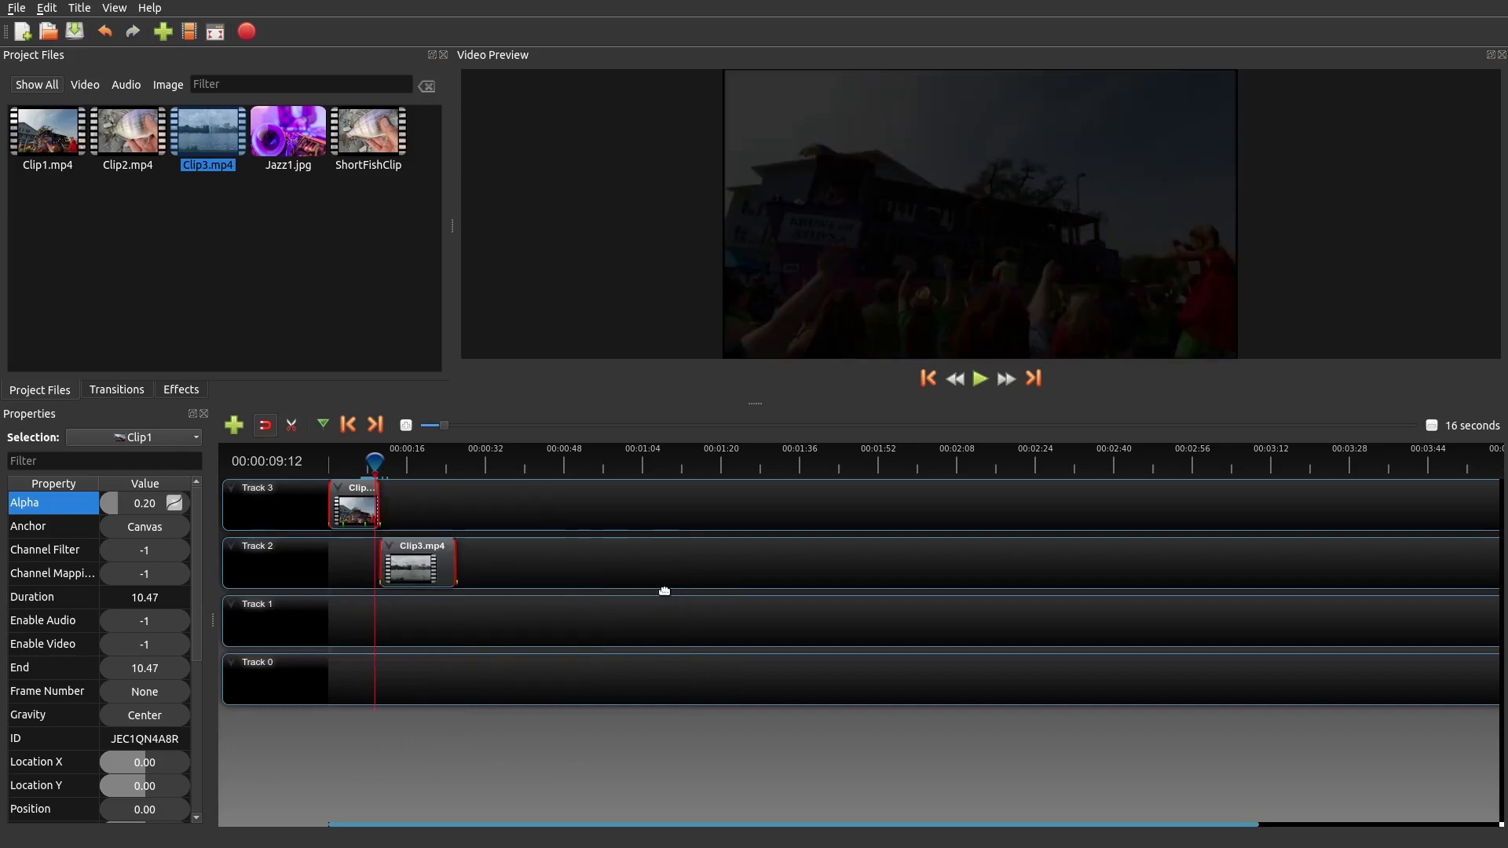
click(459, 524)
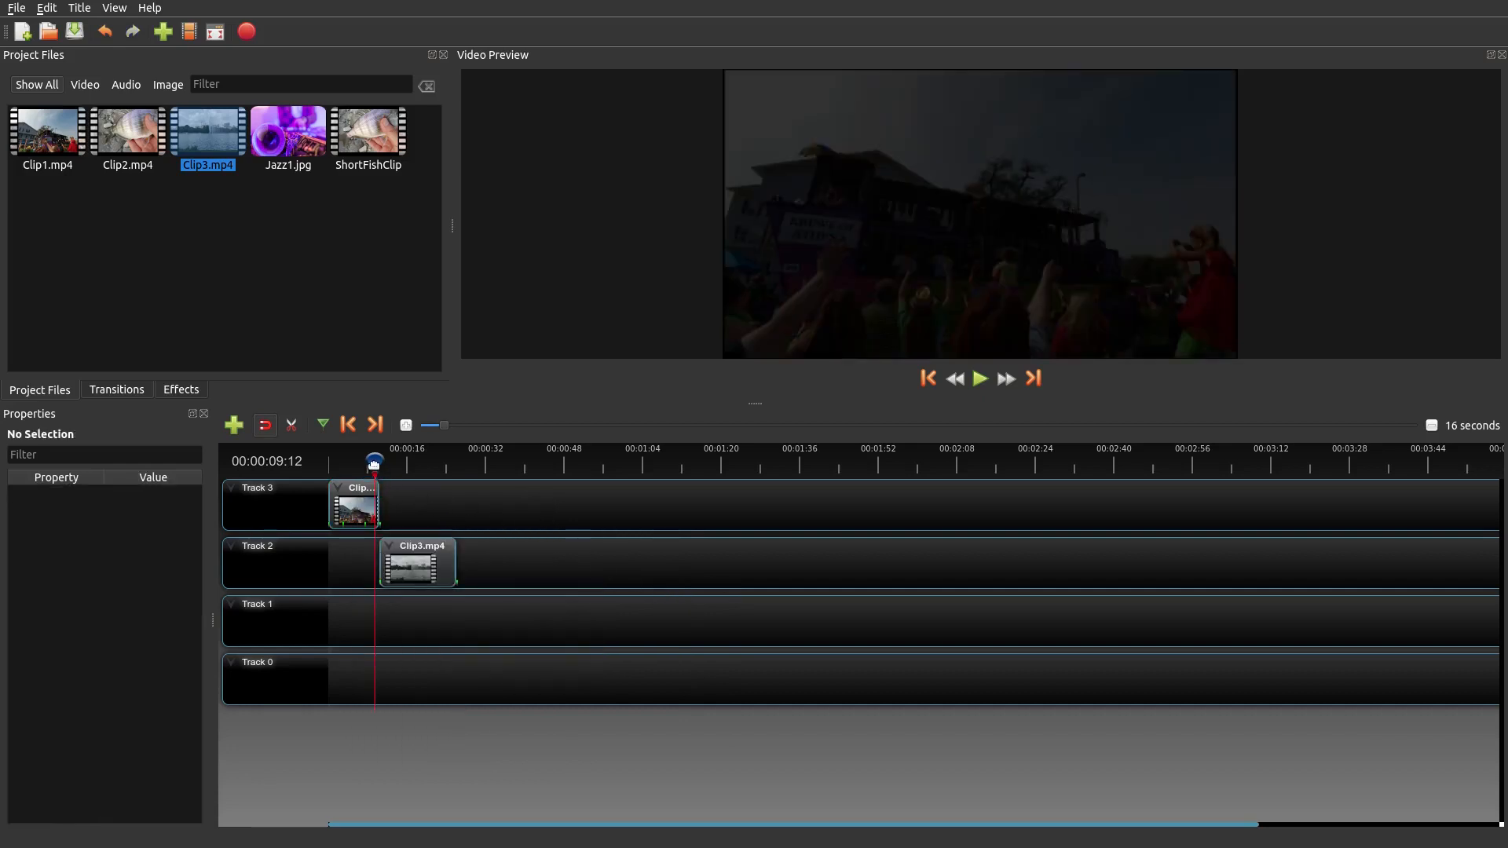
drag(374, 461, 386, 462)
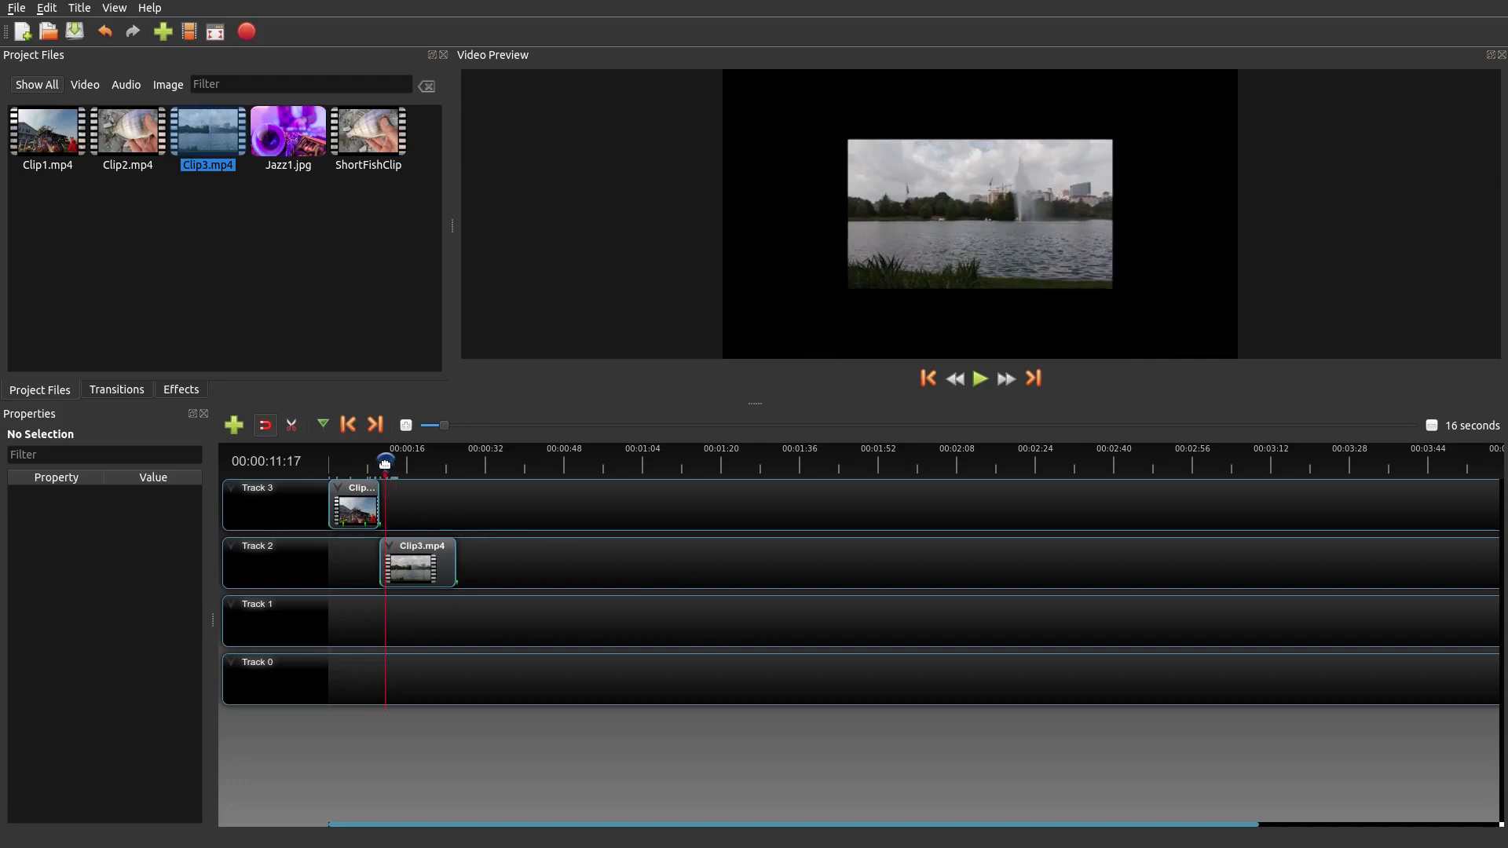
- Apply Layout > 1/4 Size - Top Right to Clip3 and preview the picture-in-picture from the start
right_click(436, 576)
mouse_move(530, 663)
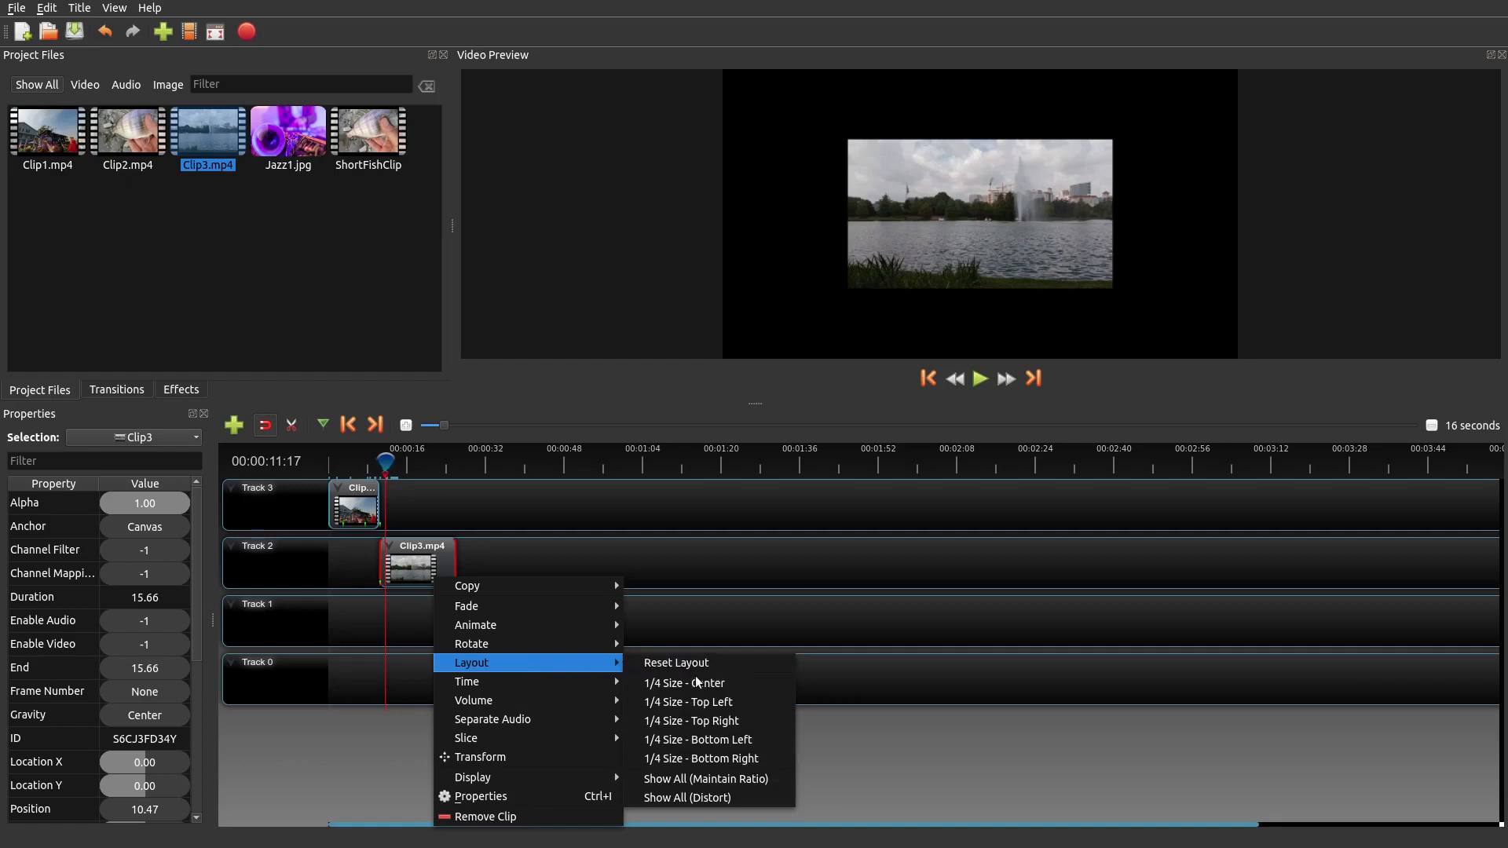
click(719, 721)
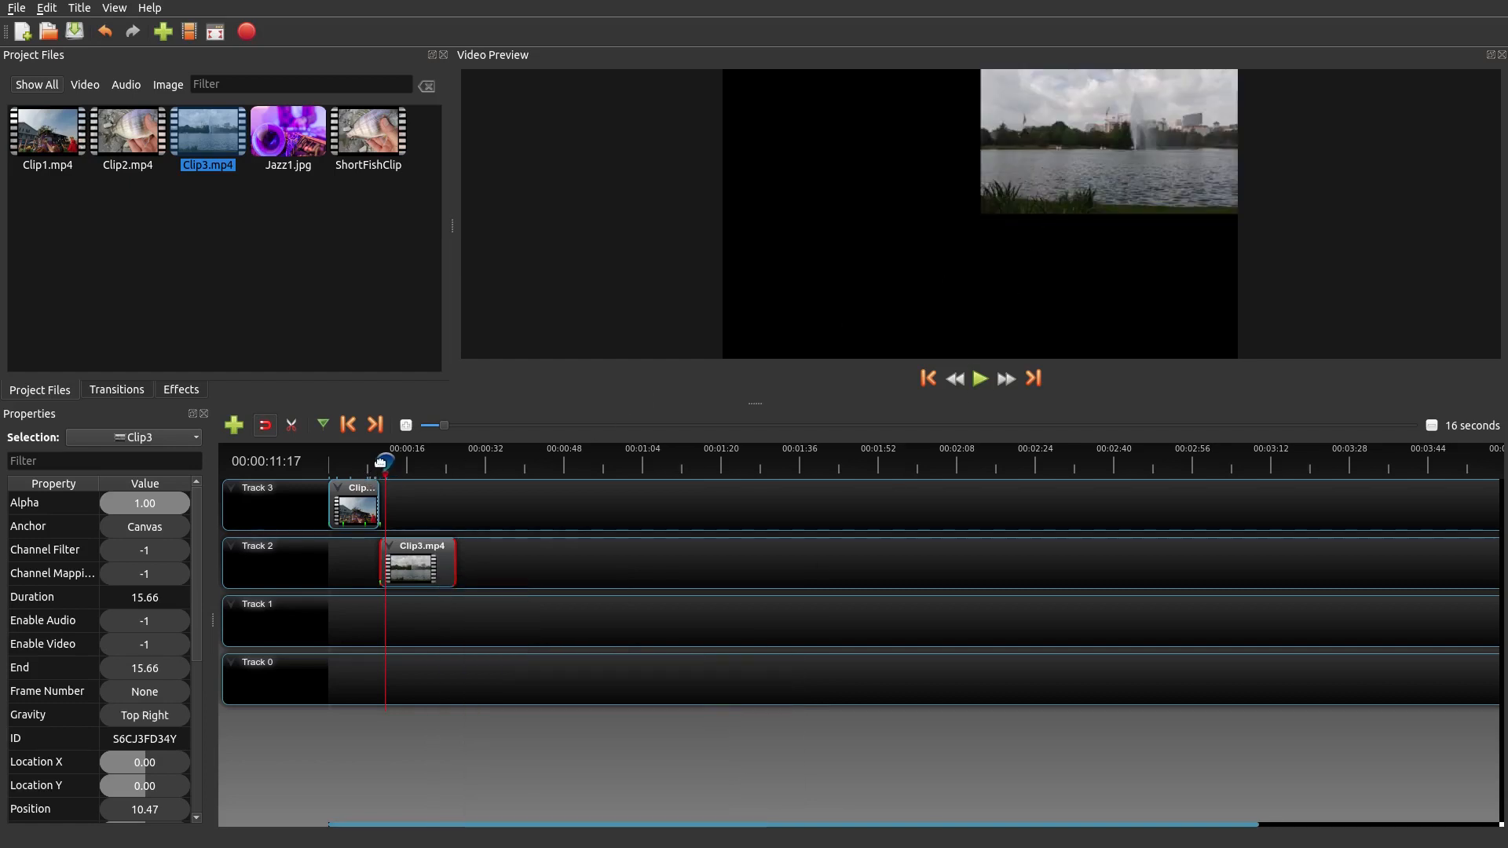
drag(382, 462, 326, 468)
key(space)
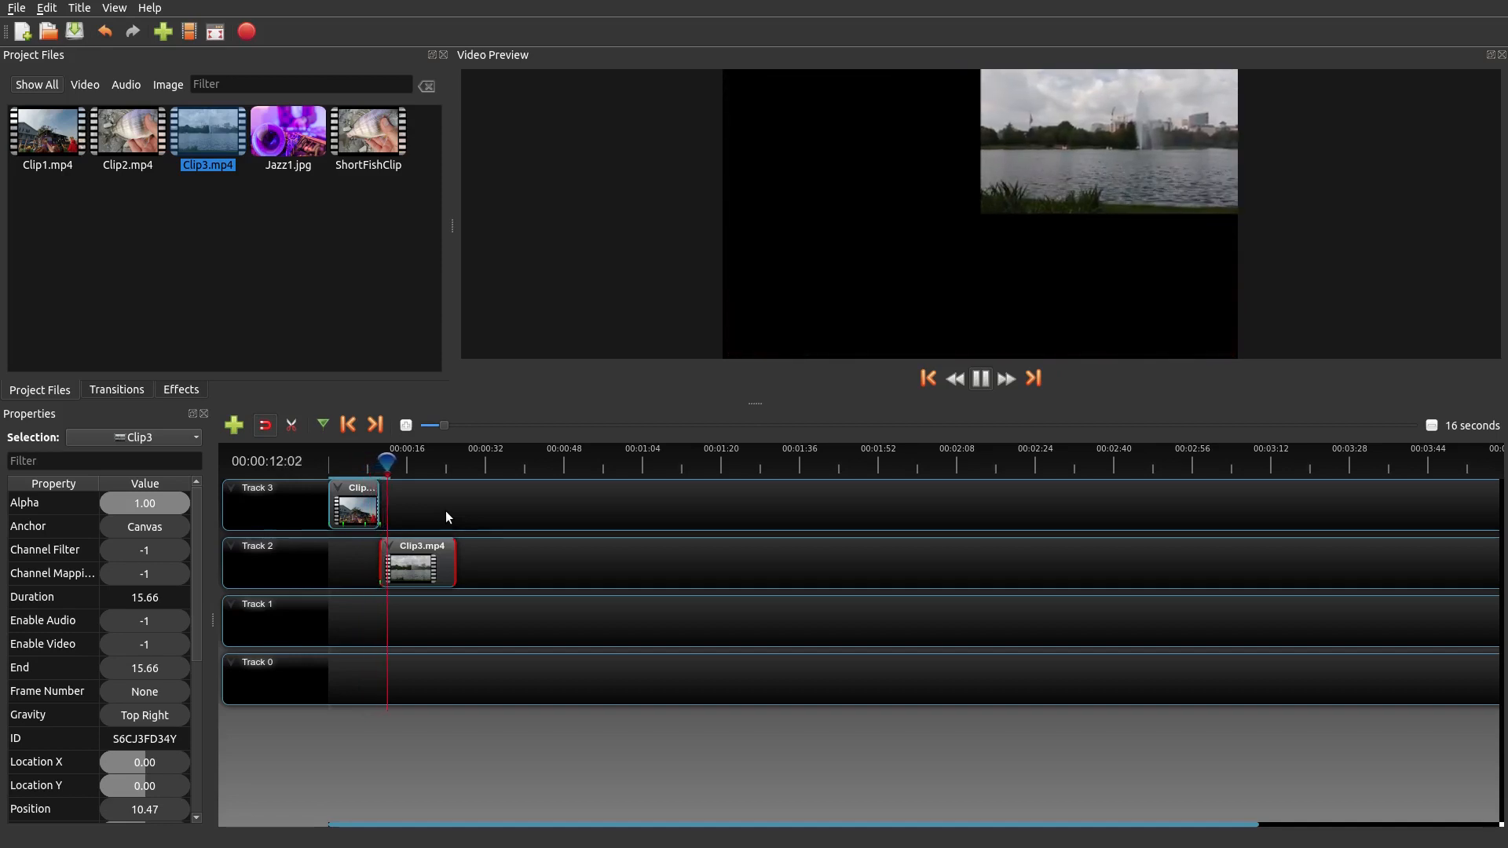
key(space)
right_click(440, 551)
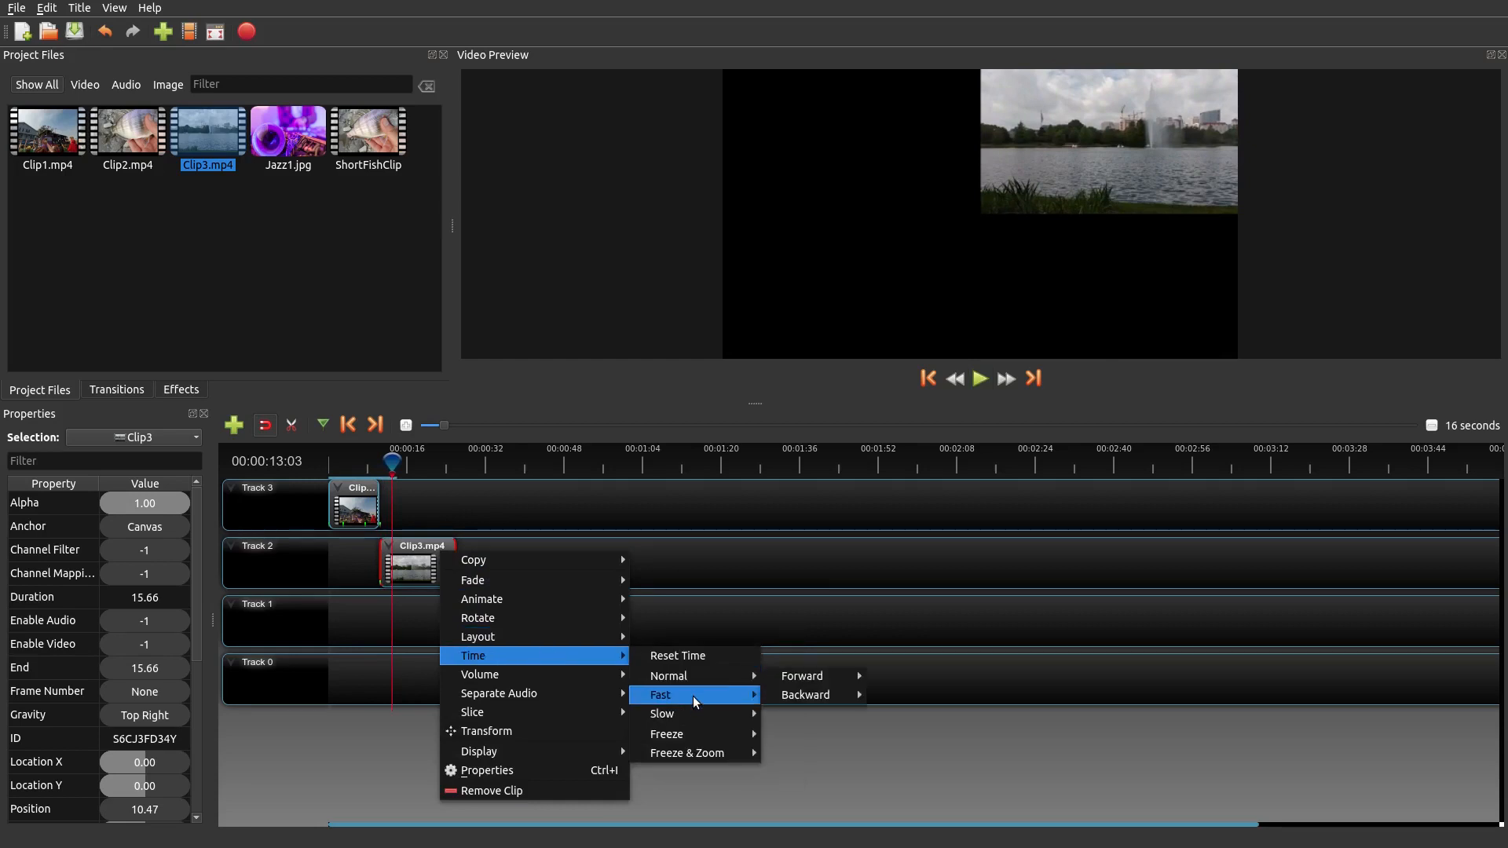
mouse_move(695, 695)
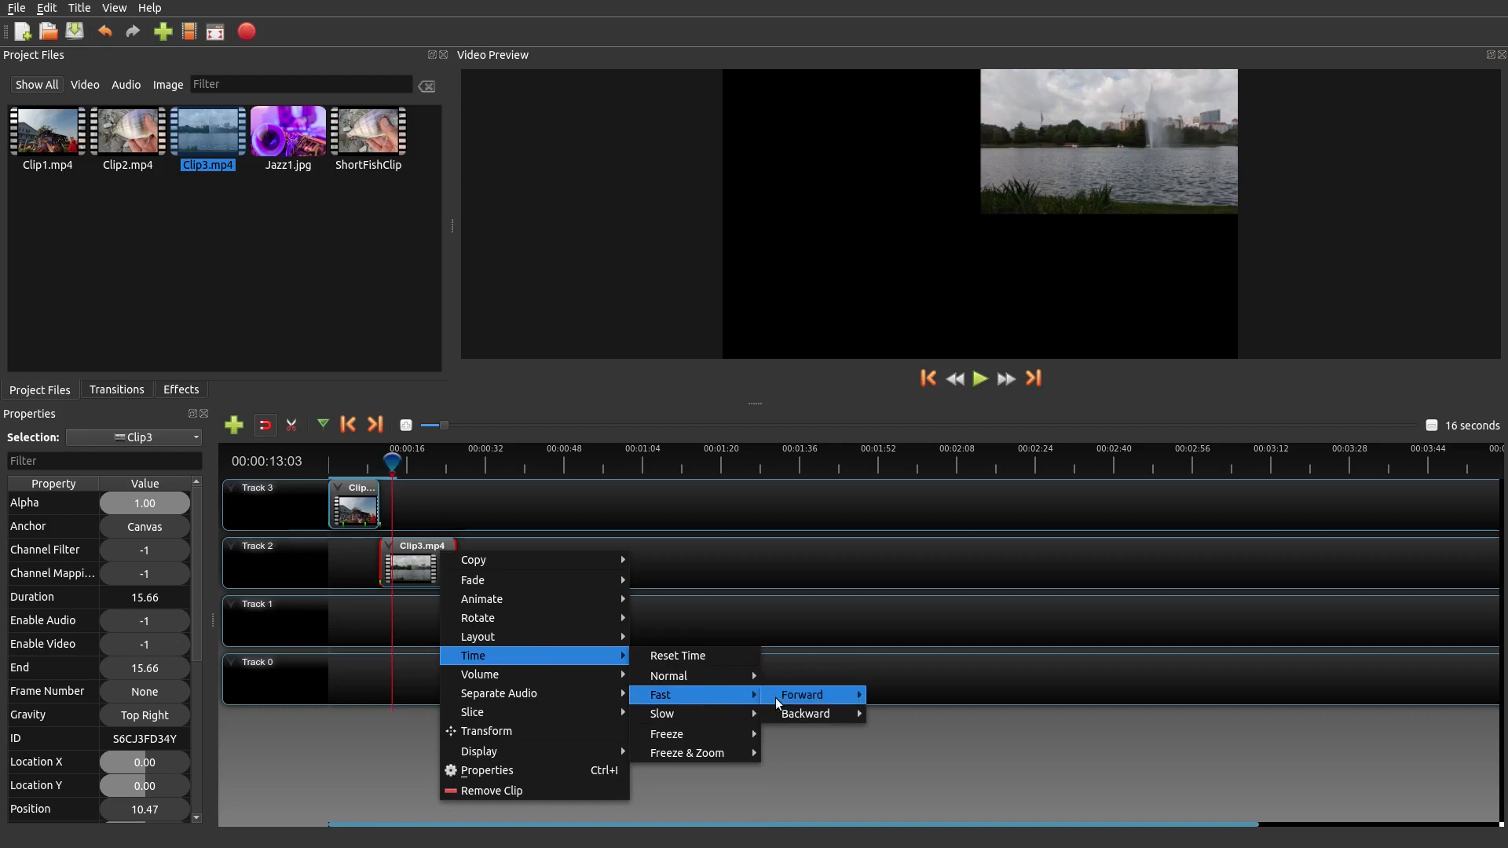
mouse_move(803, 695)
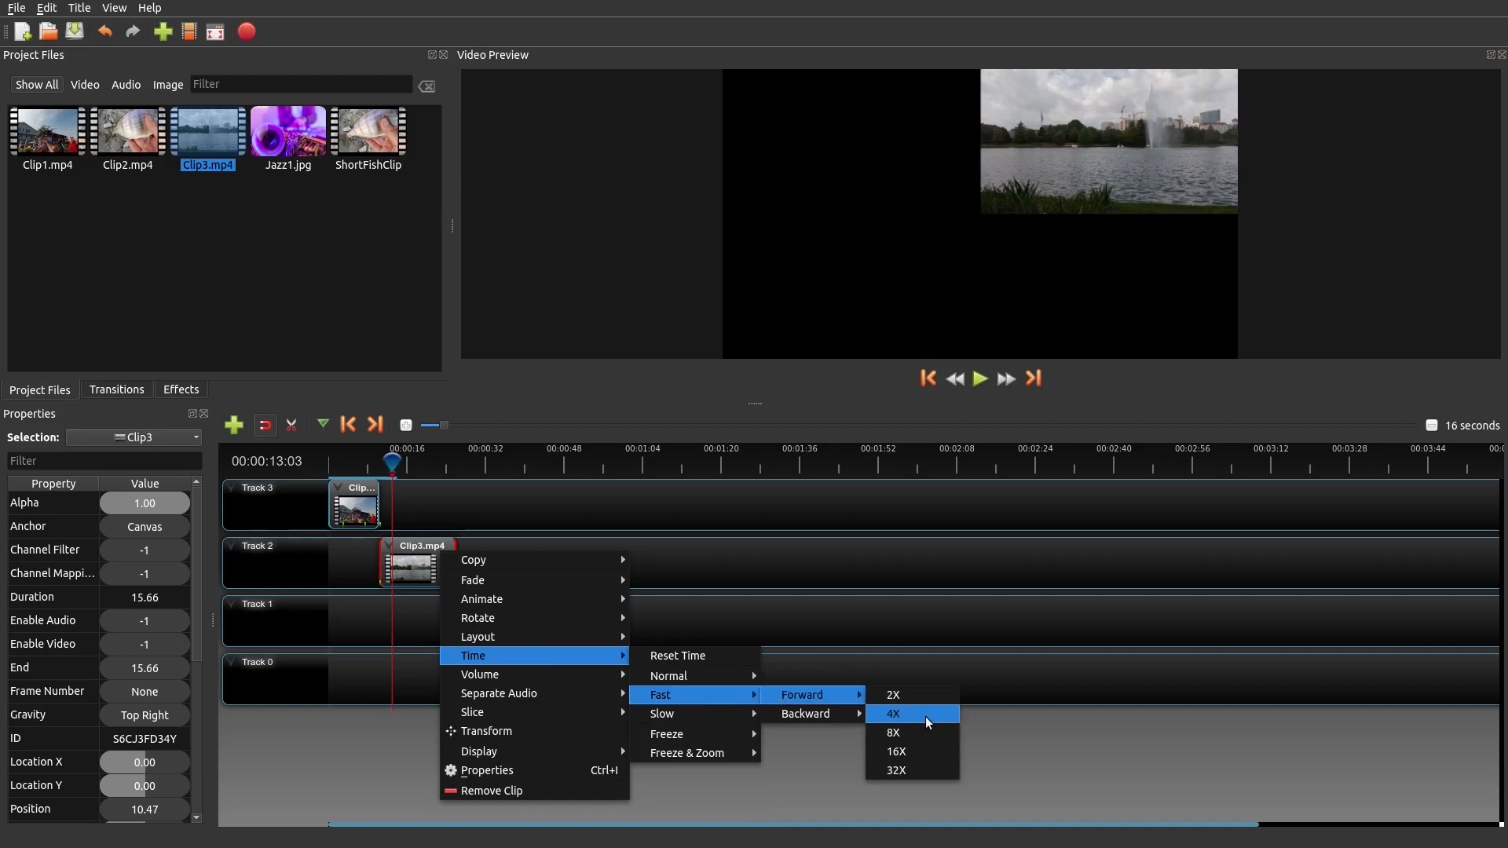
click(926, 716)
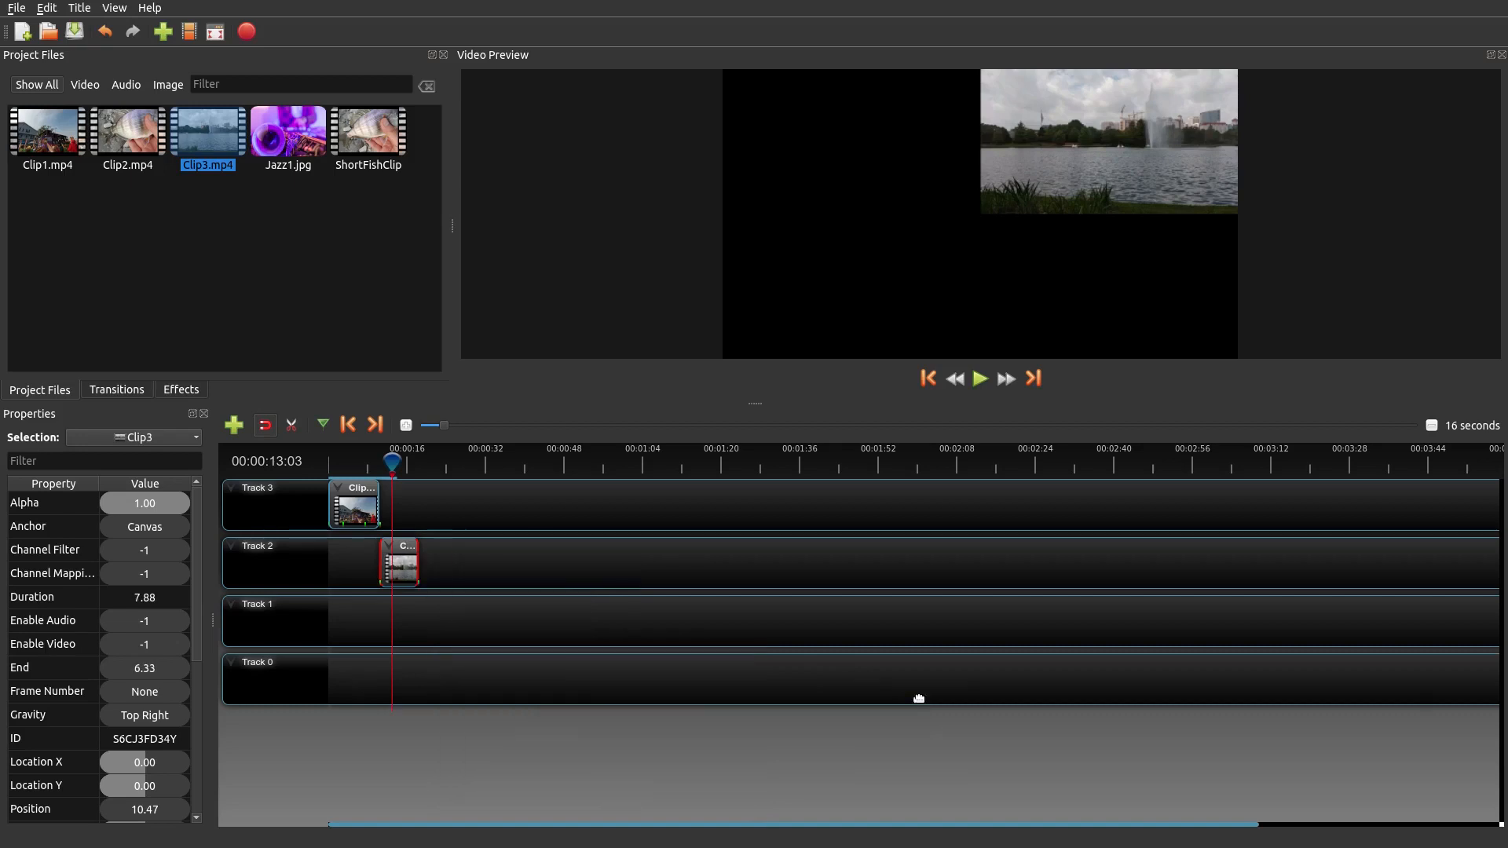
key(space)
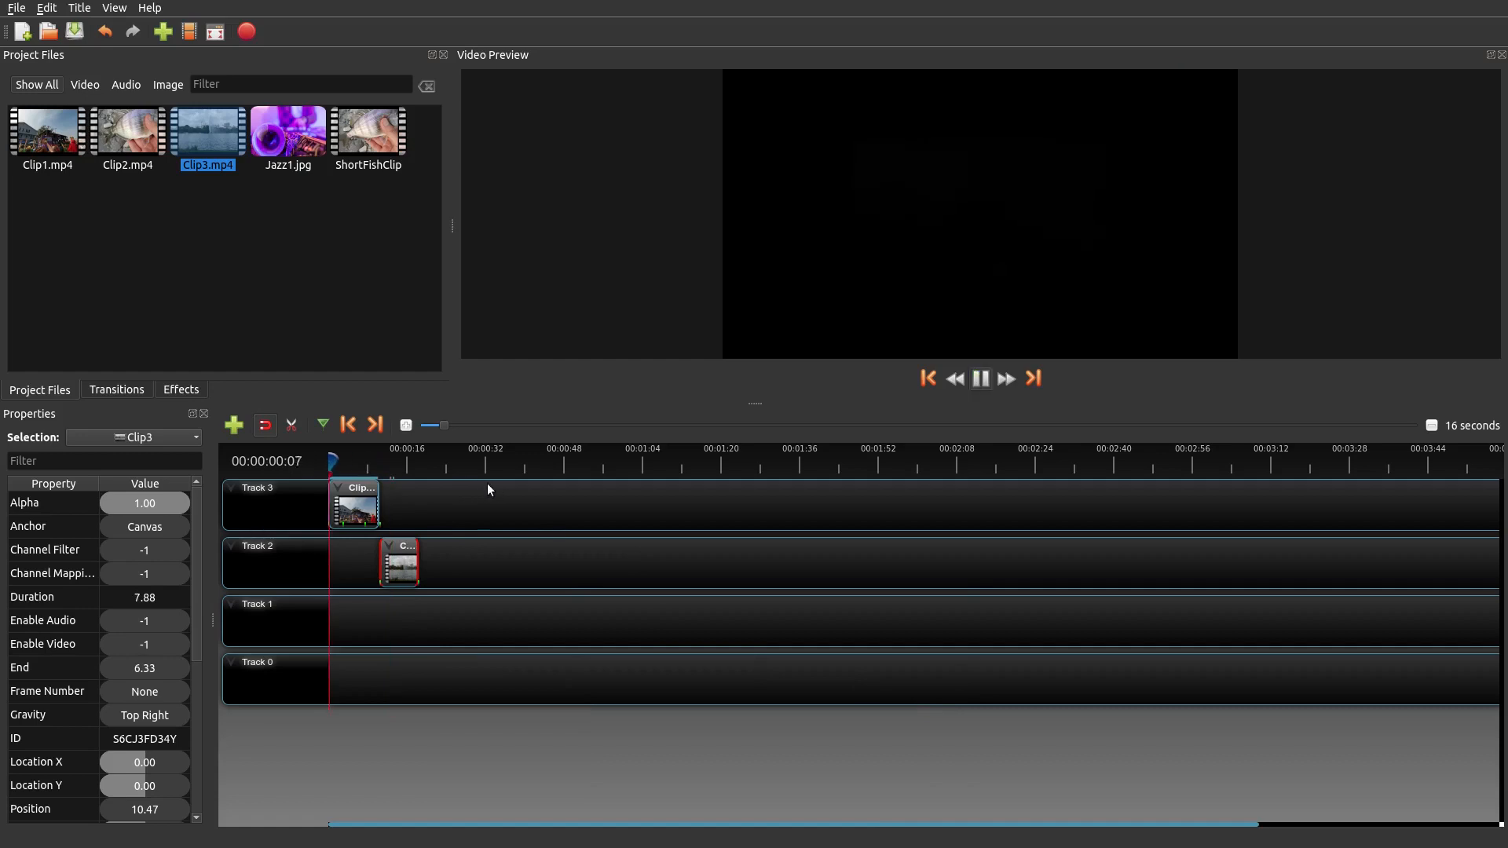
key(space)
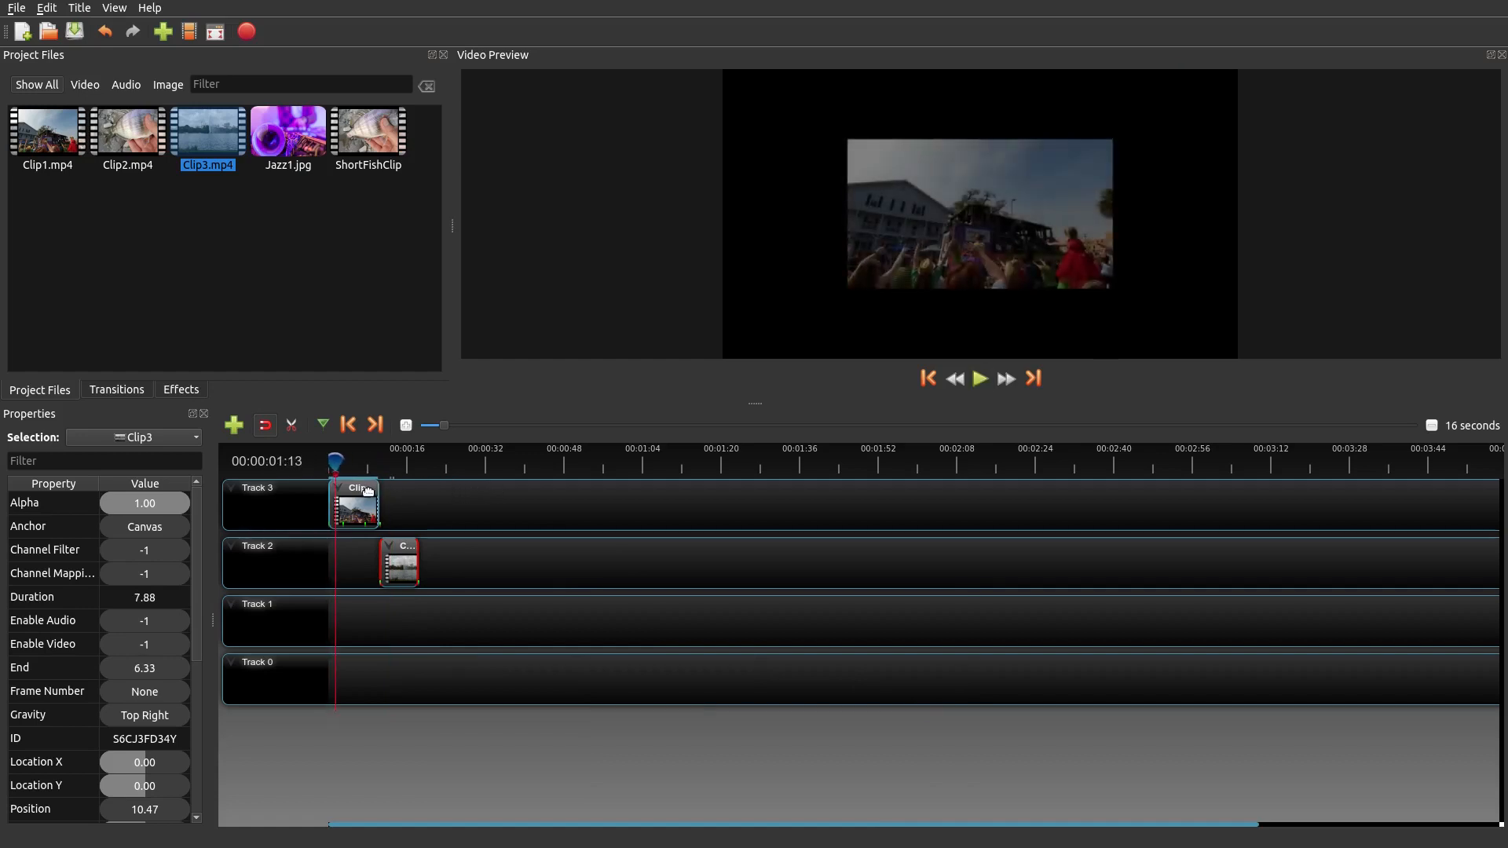
right_click(365, 490)
mouse_move(460, 615)
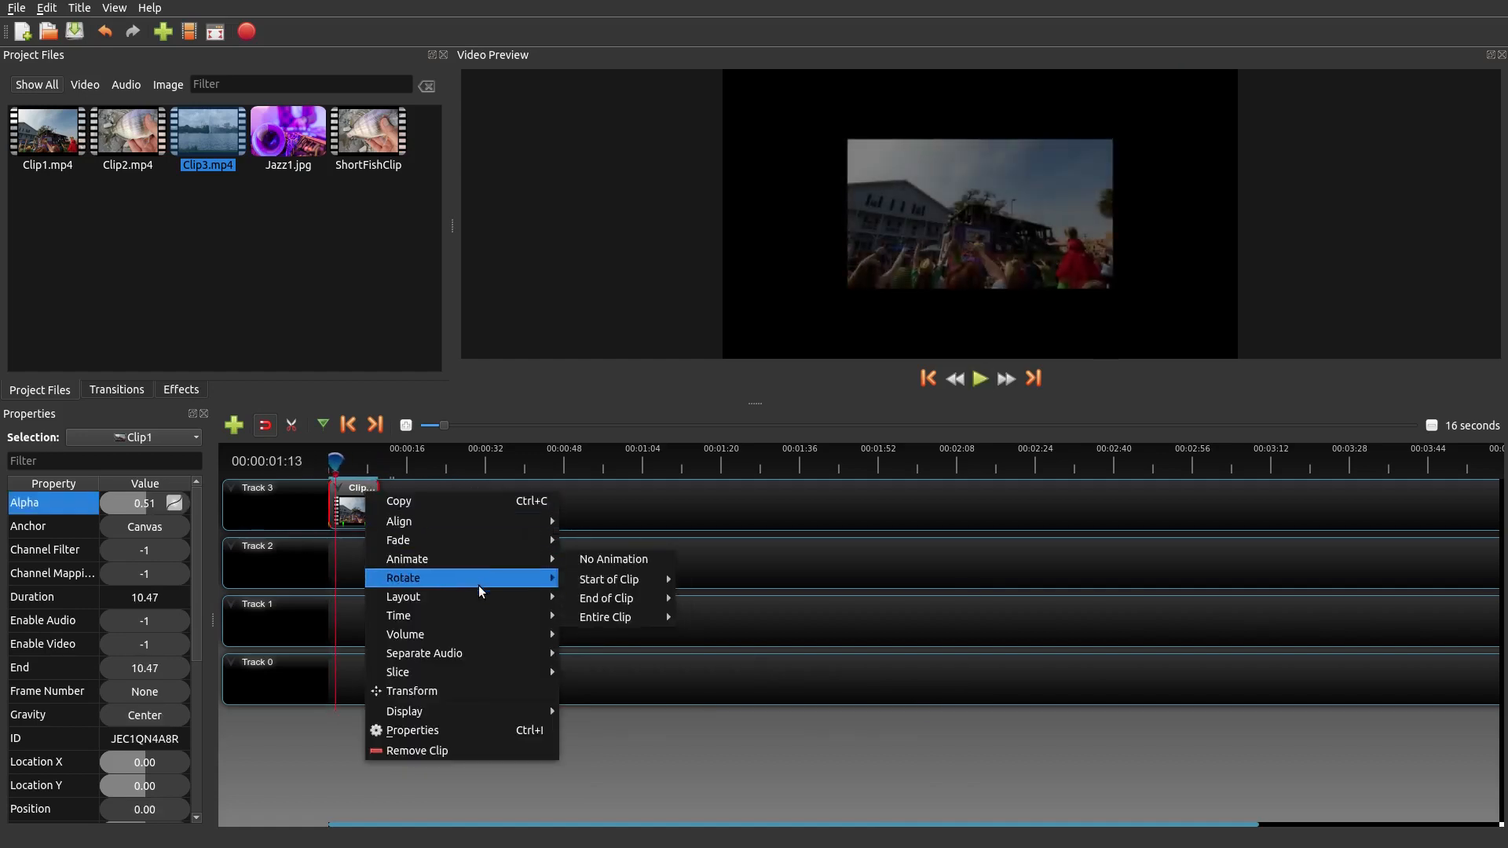
mouse_move(398, 615)
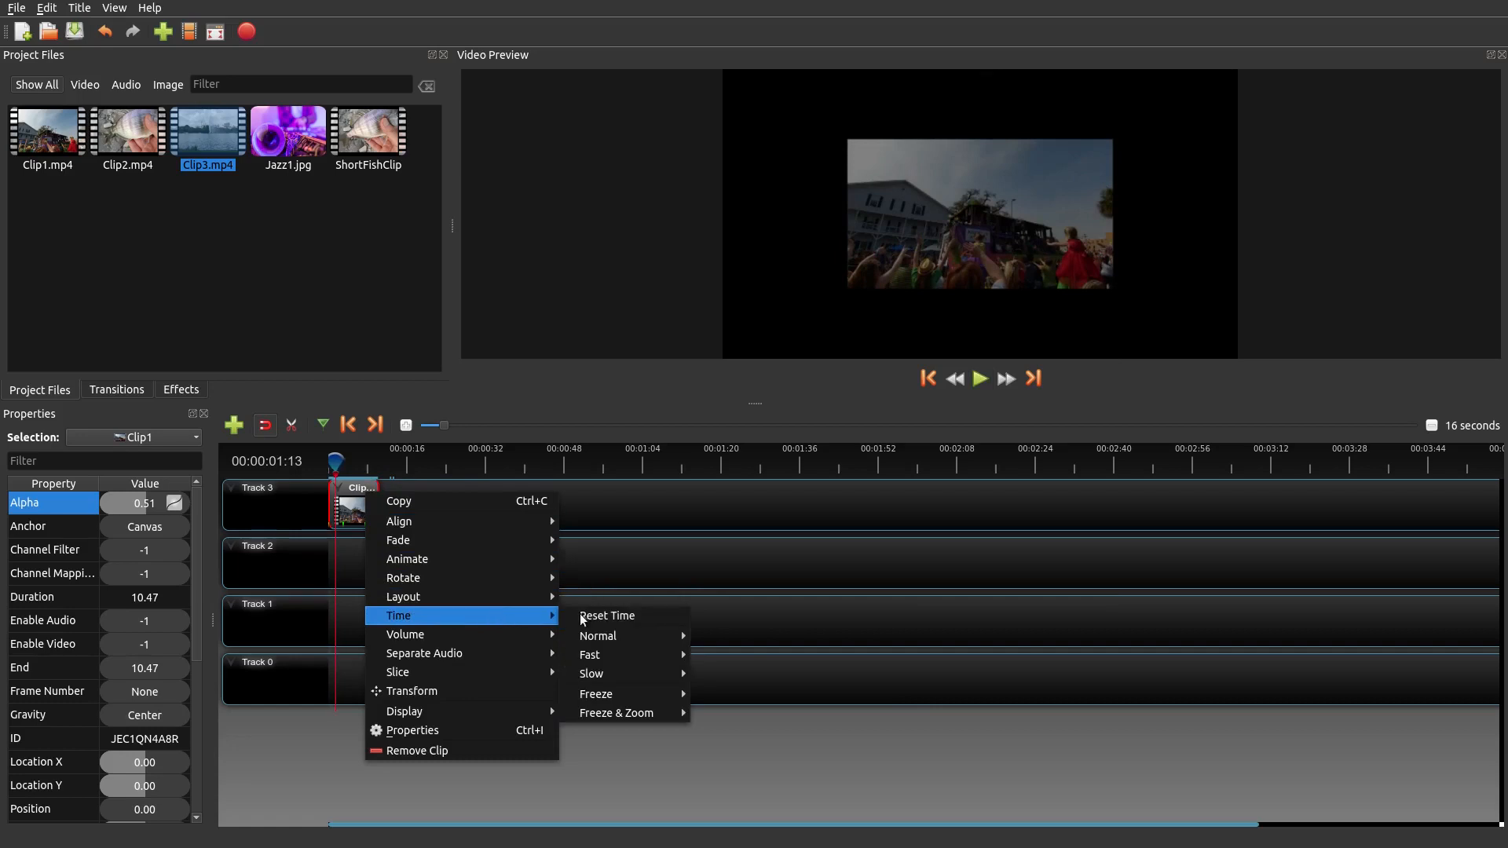
mouse_move(601, 654)
click(822, 655)
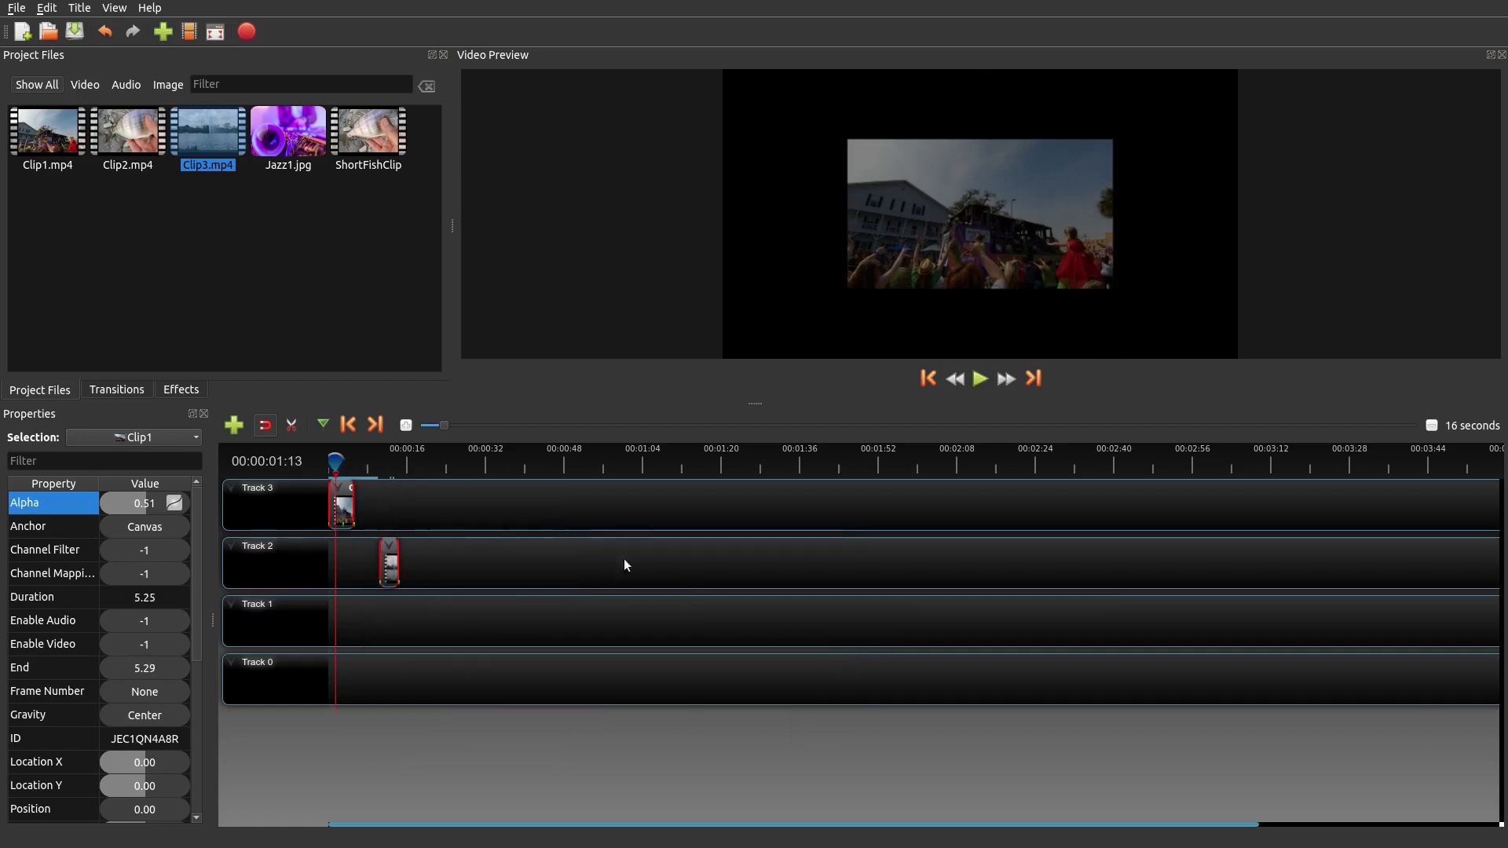
key(Home)
key(space)
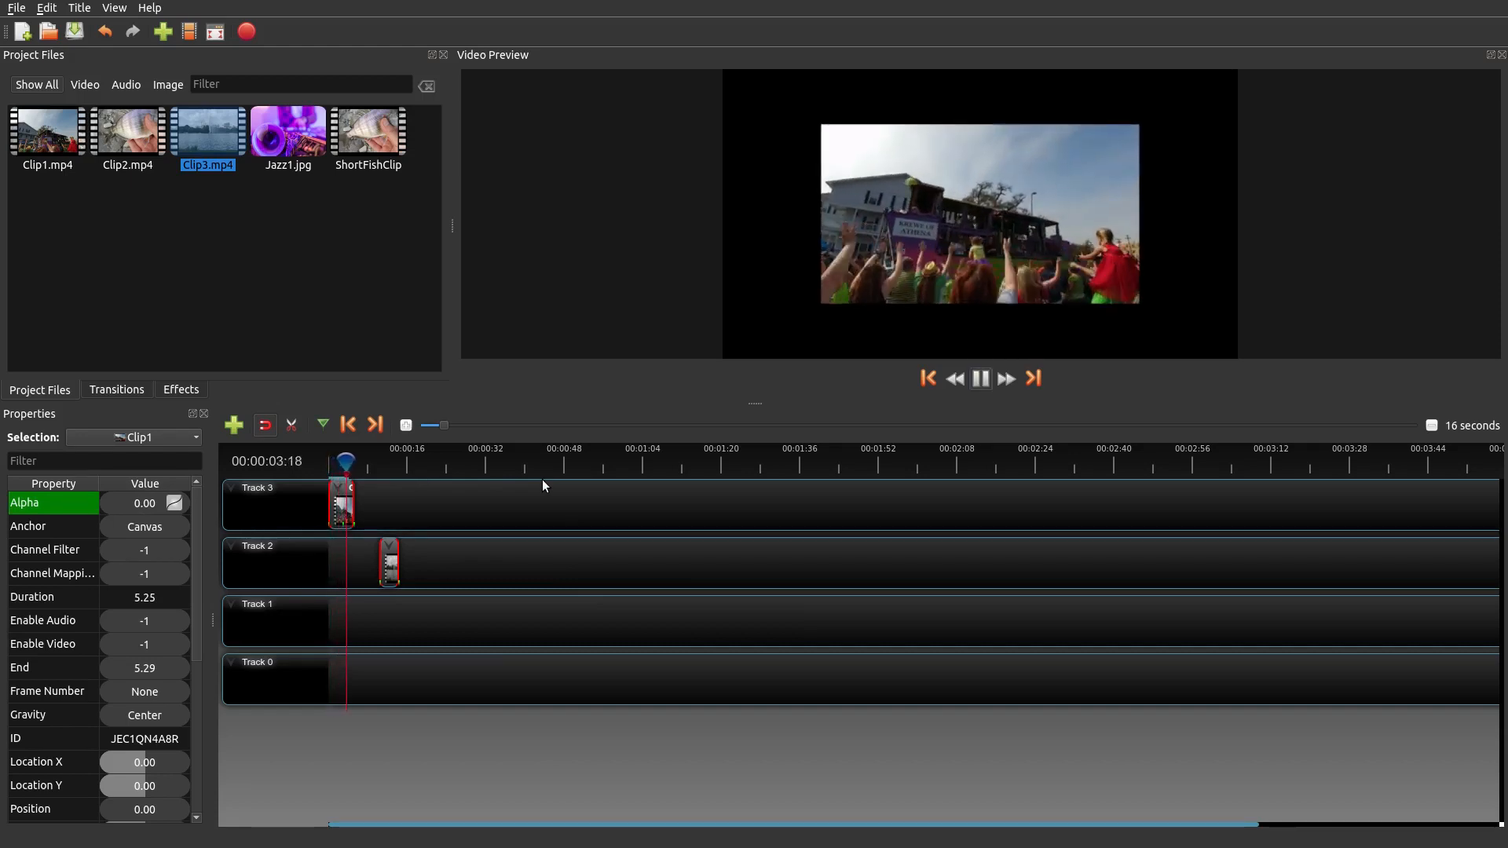
key(space)
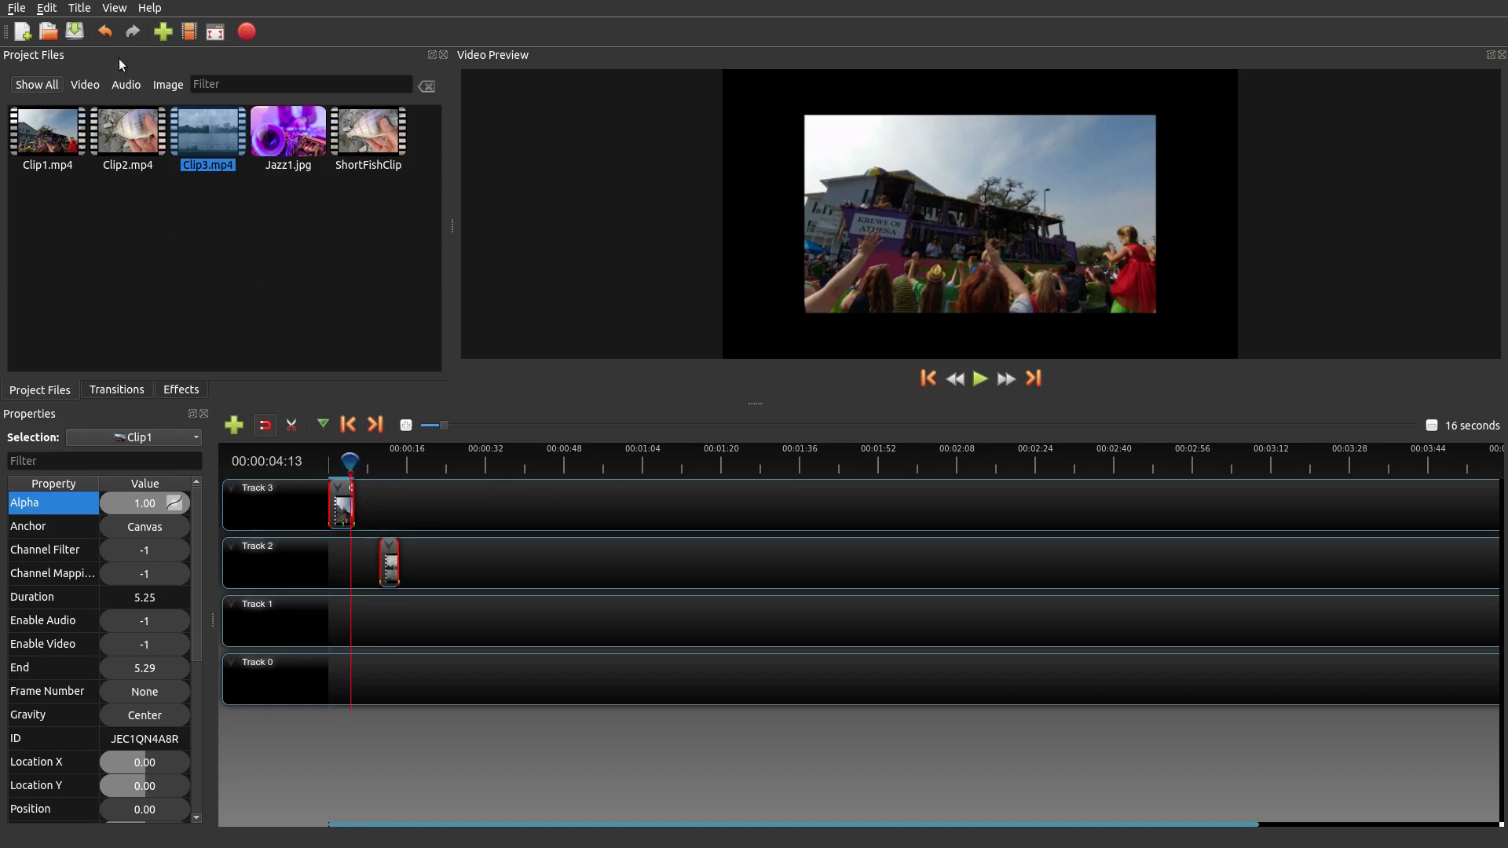
click(105, 33)
click(106, 32)
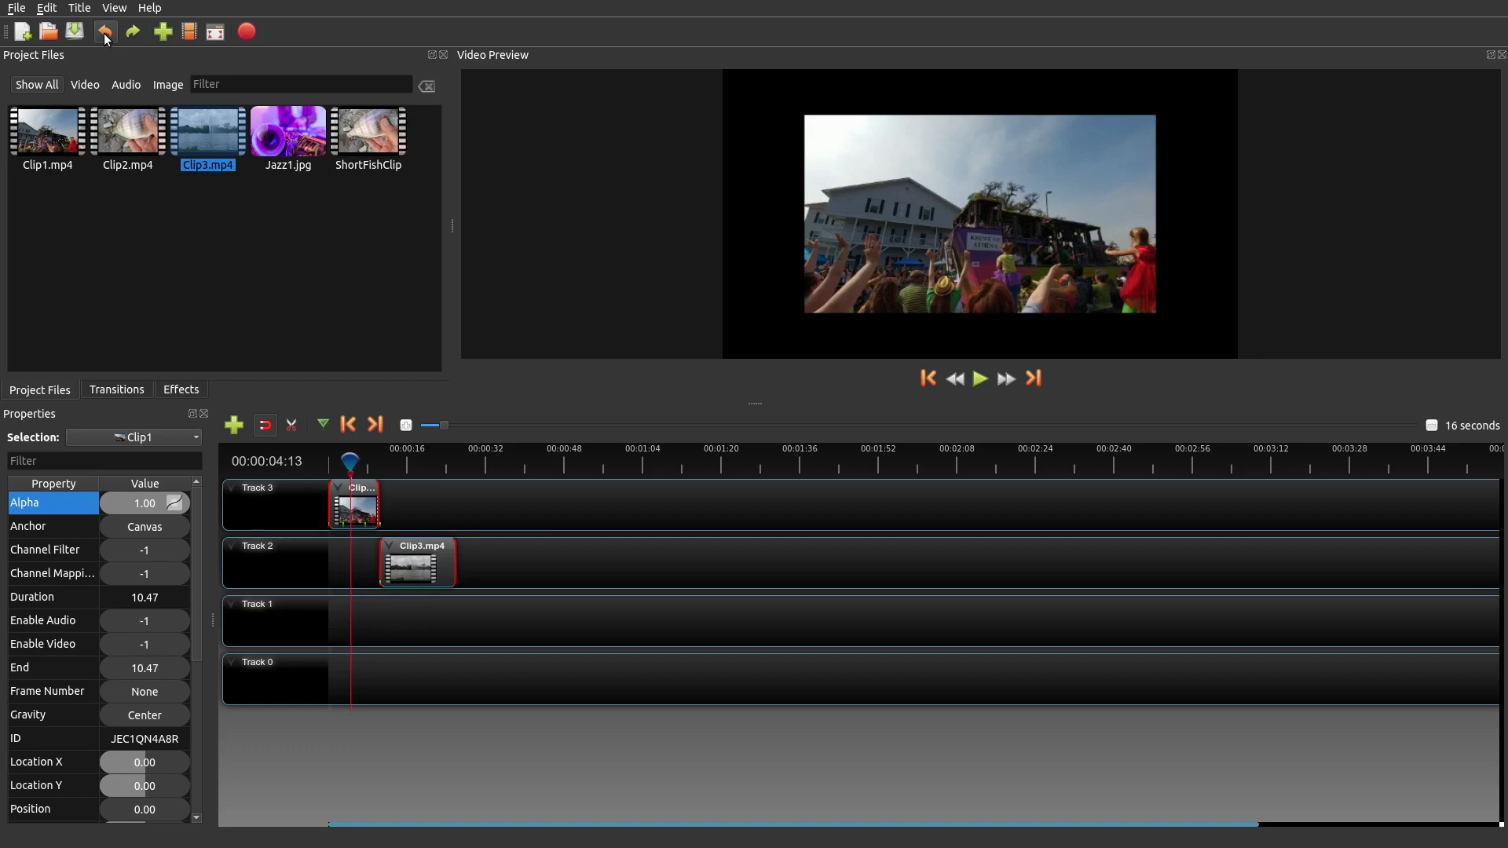
- Move Clip3.mp4 onto Track 3 at the start, stacked above the parade clip
right_click(414, 563)
mouse_move(456, 684)
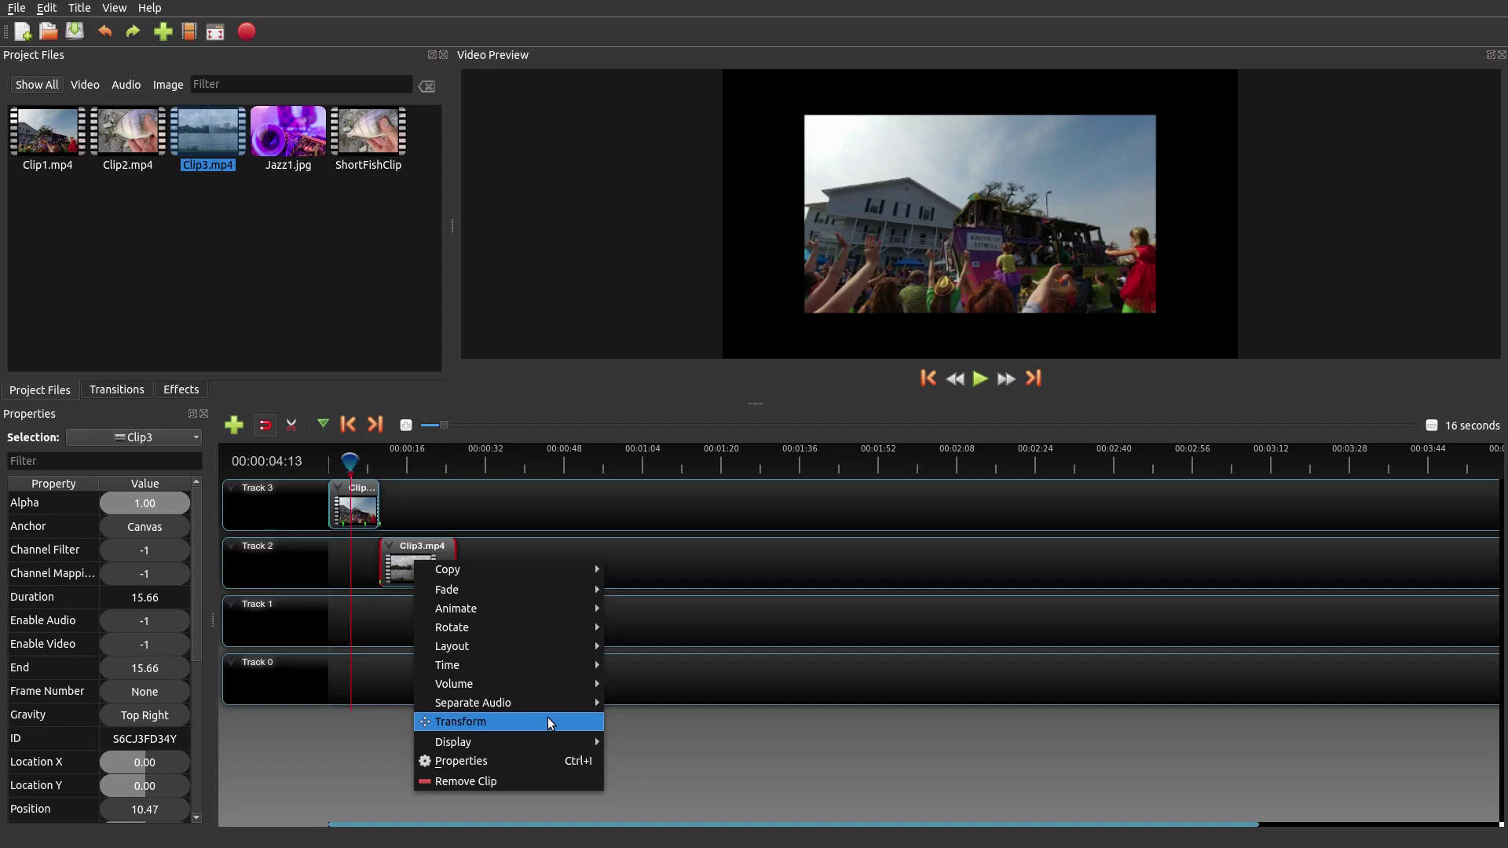
click(626, 508)
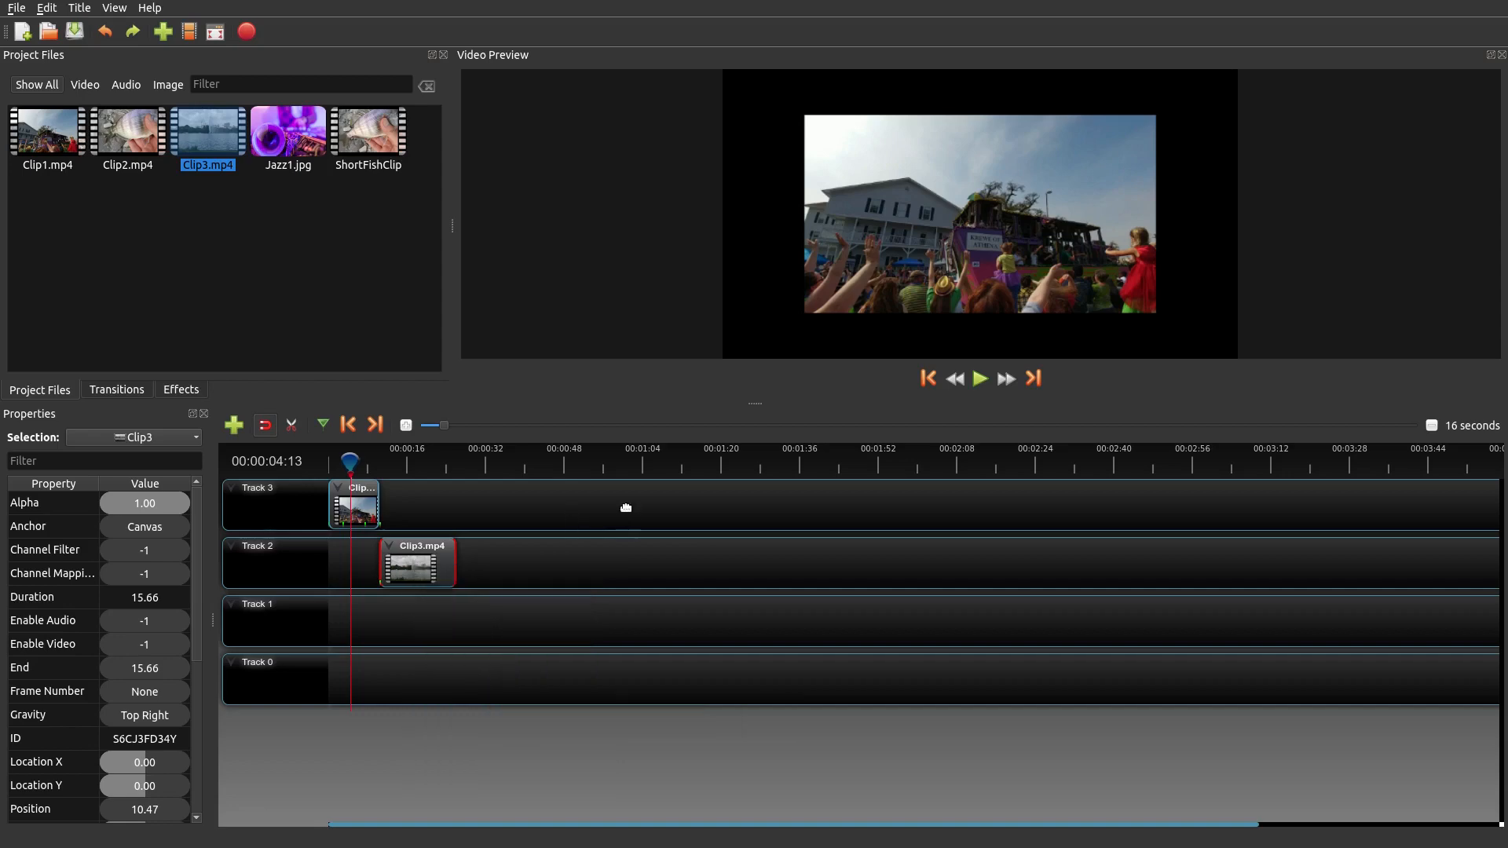
mouse_move(355, 504)
mouse_down()
mouse_move(350, 563)
mouse_move(368, 509)
mouse_up()
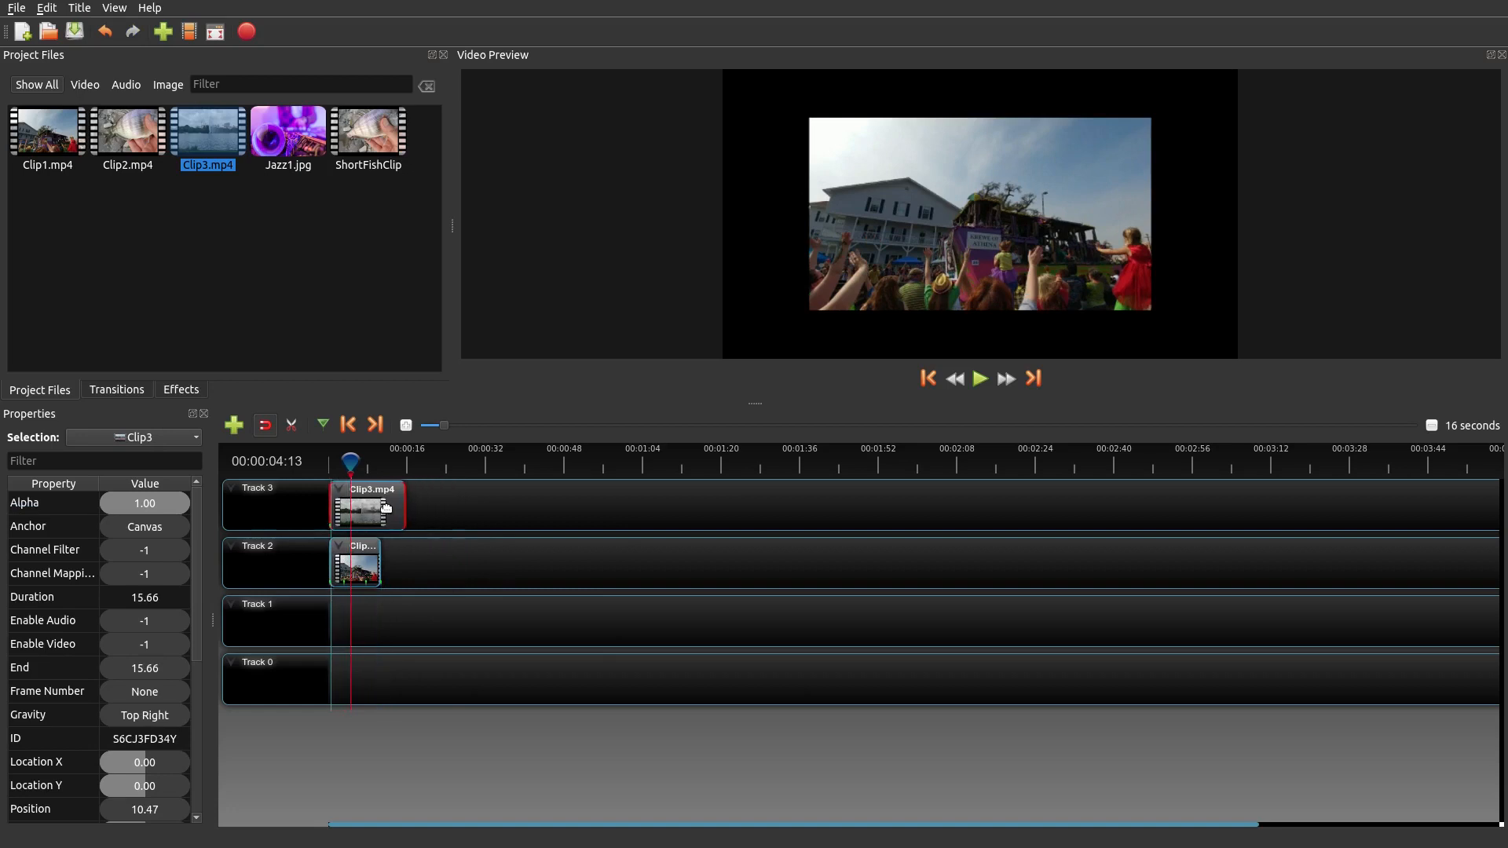
- Use Transform on Clip3 and enlarge the lake overlay toward the bottom-left in the preview
right_click(373, 516)
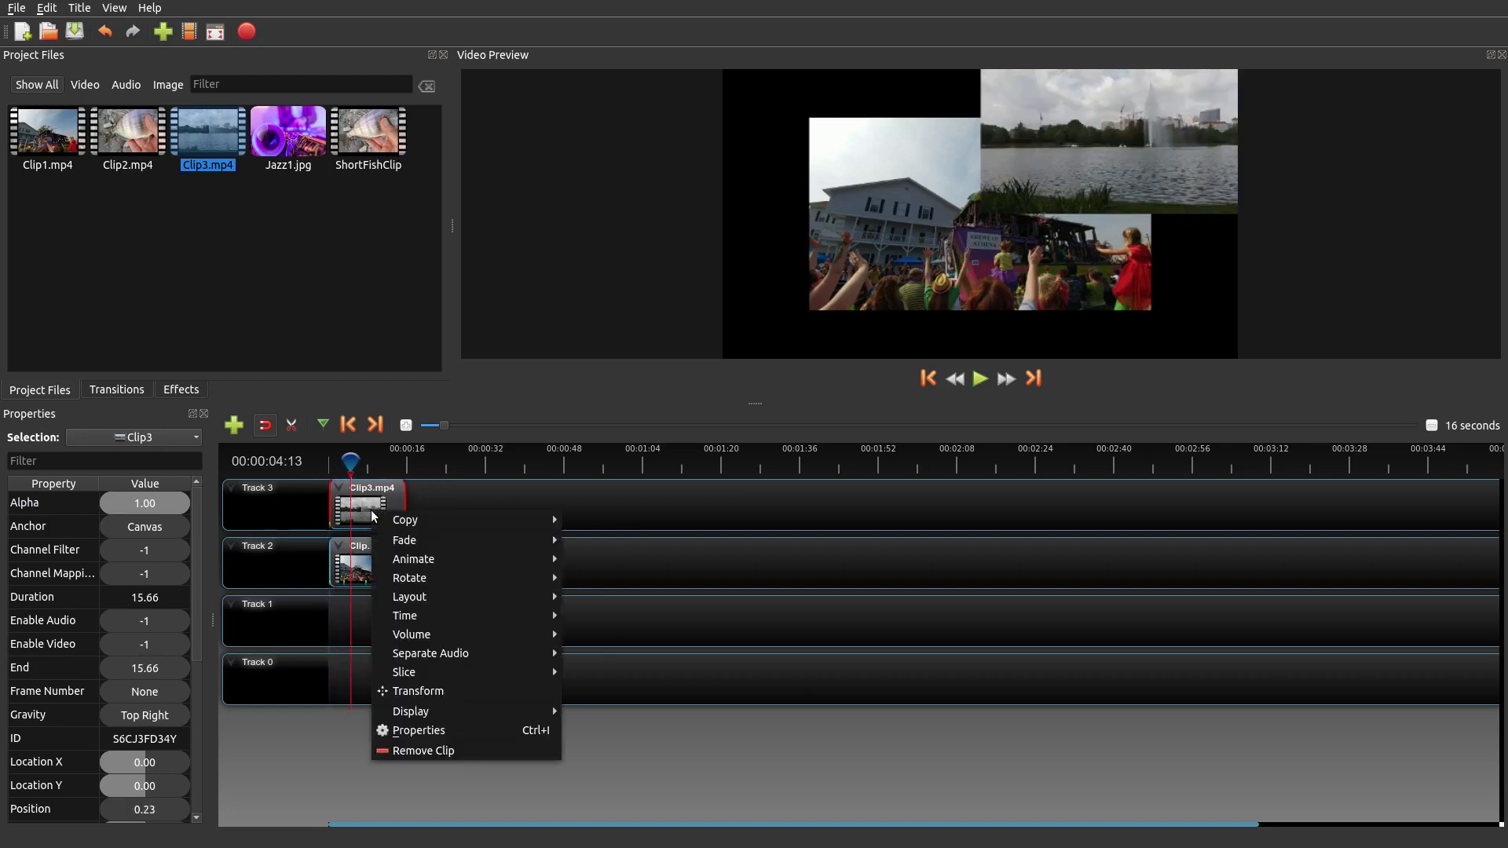
click(447, 690)
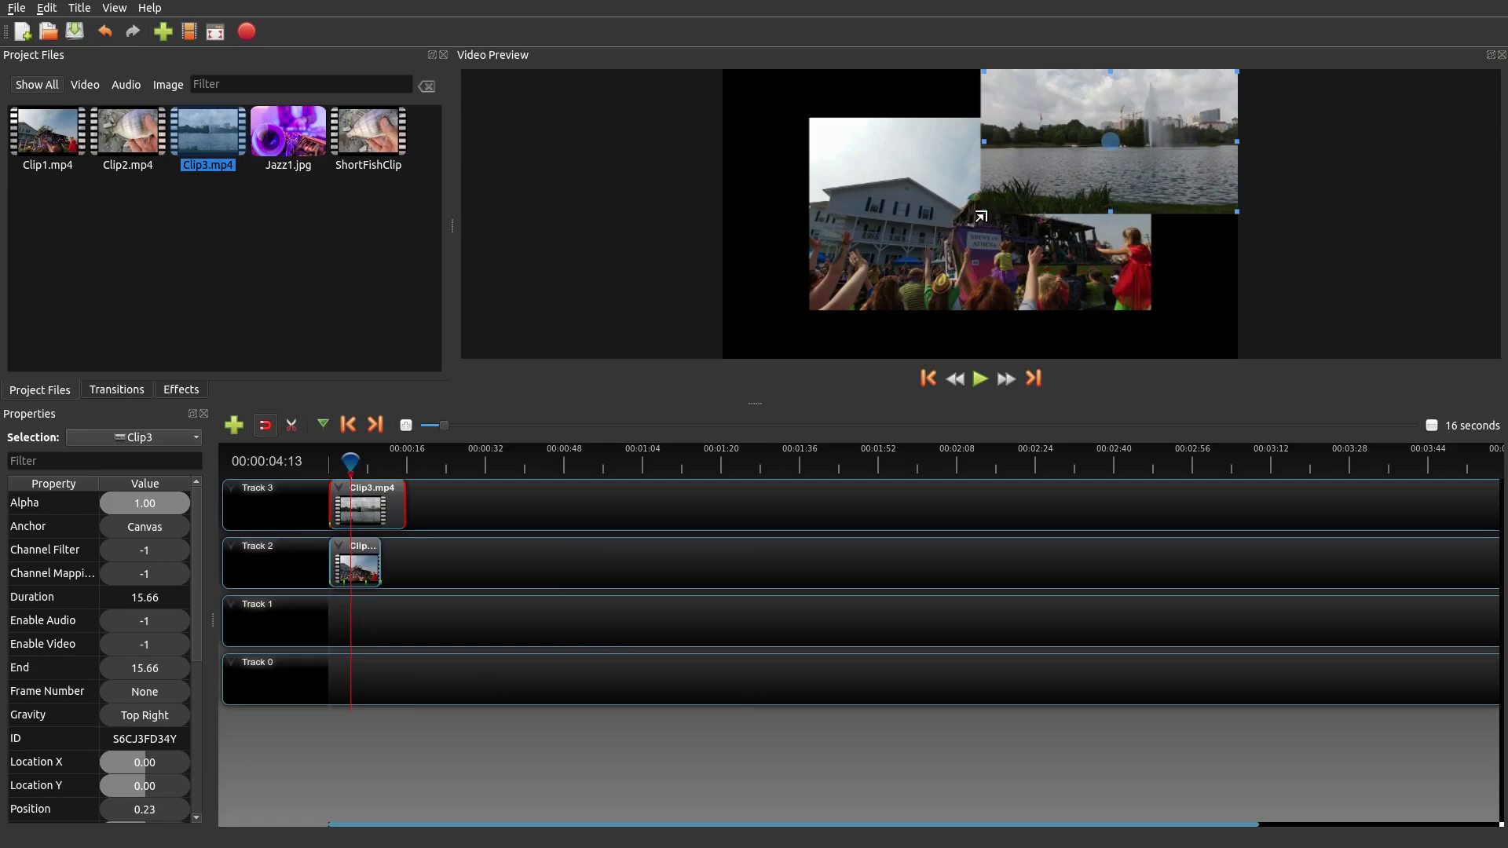
drag(984, 213, 892, 273)
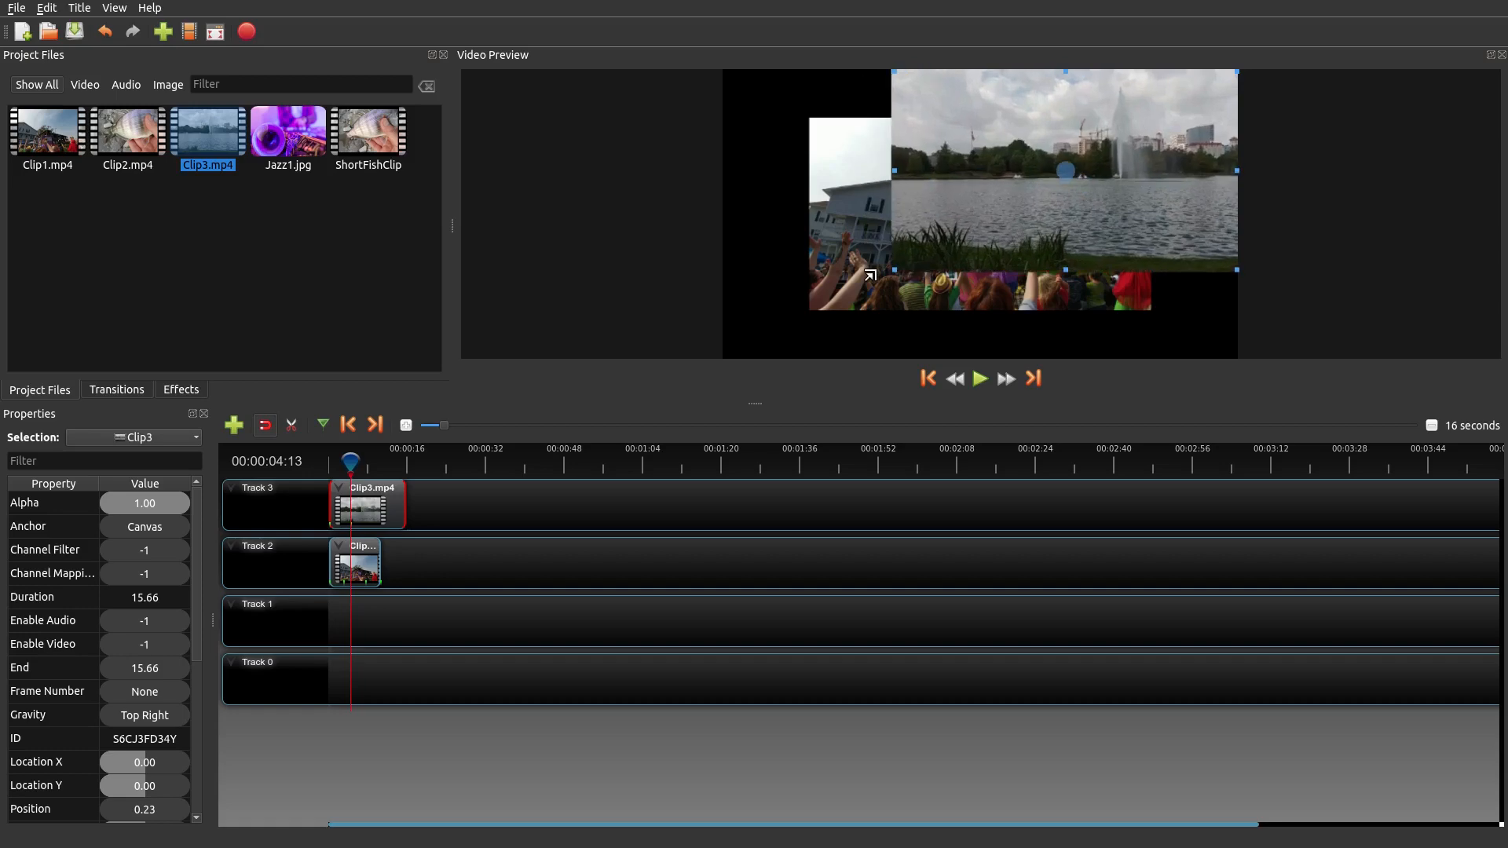
- Play the stacked composition from the timeline start and stop playback
drag(350, 461, 331, 462)
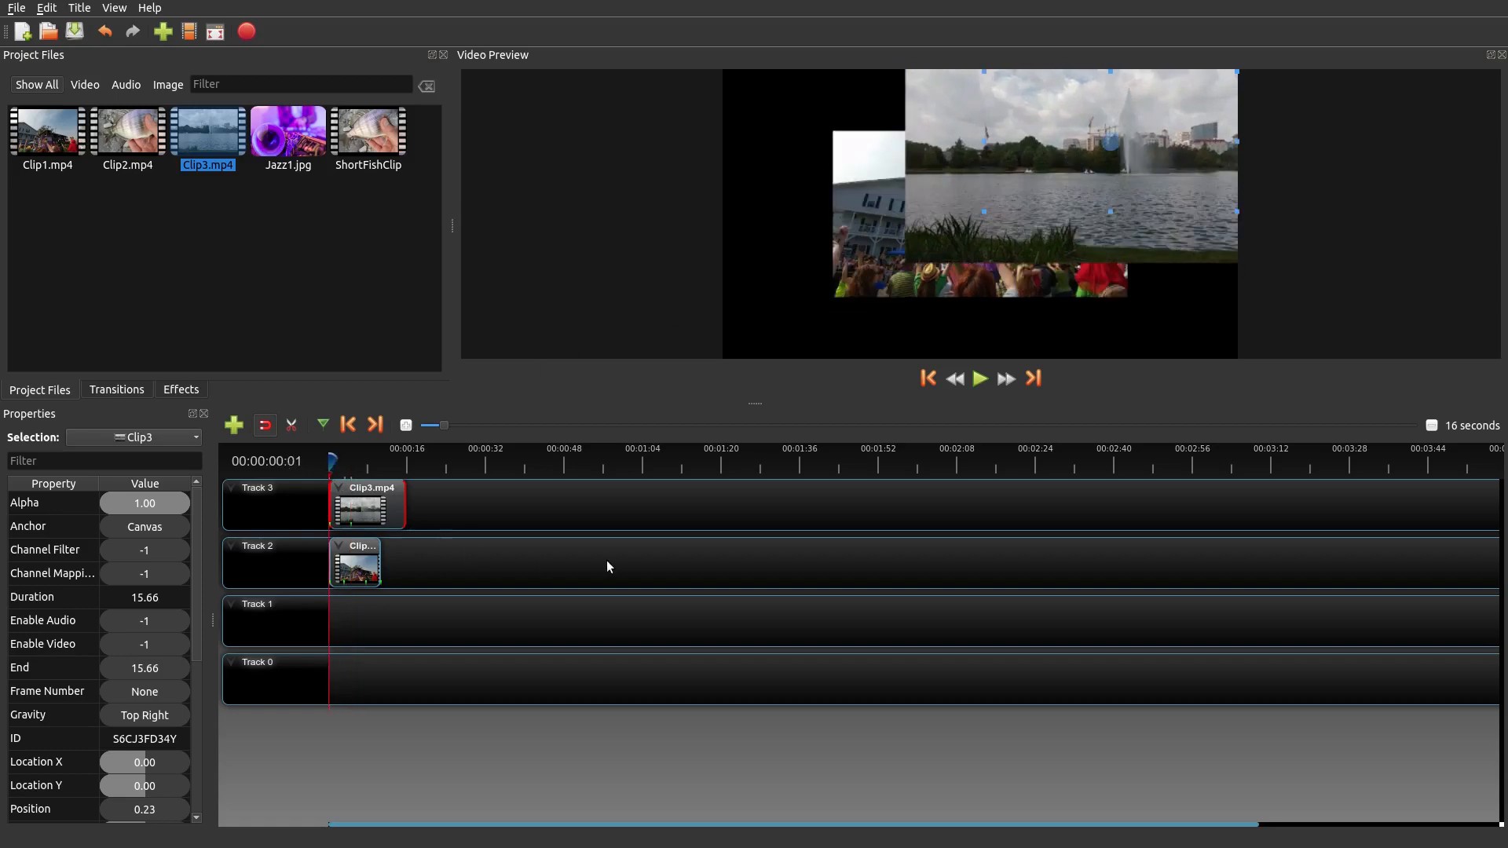
key(space)
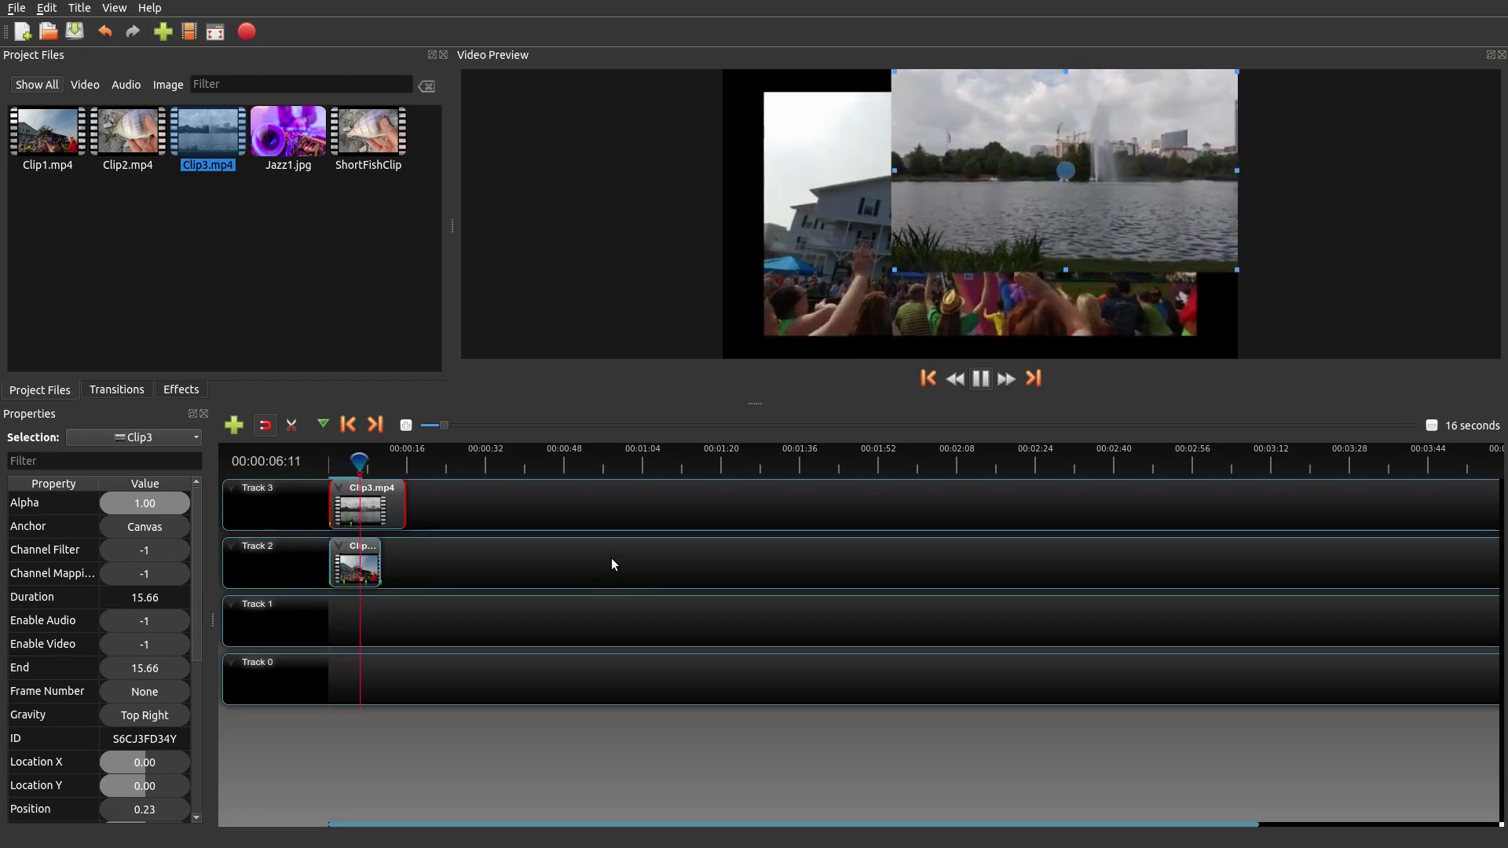
key(space)
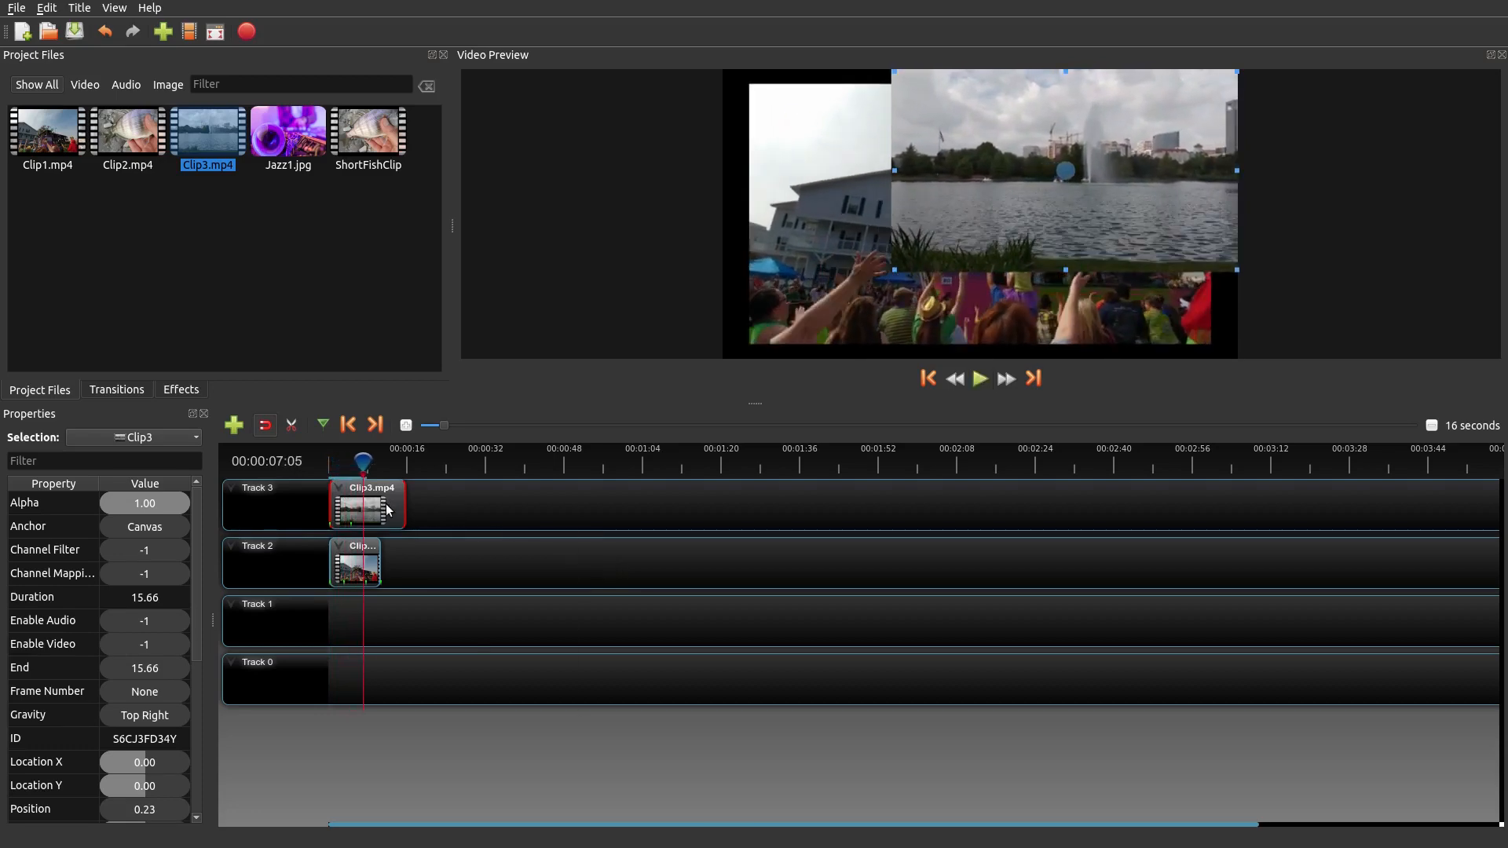
right_click(388, 506)
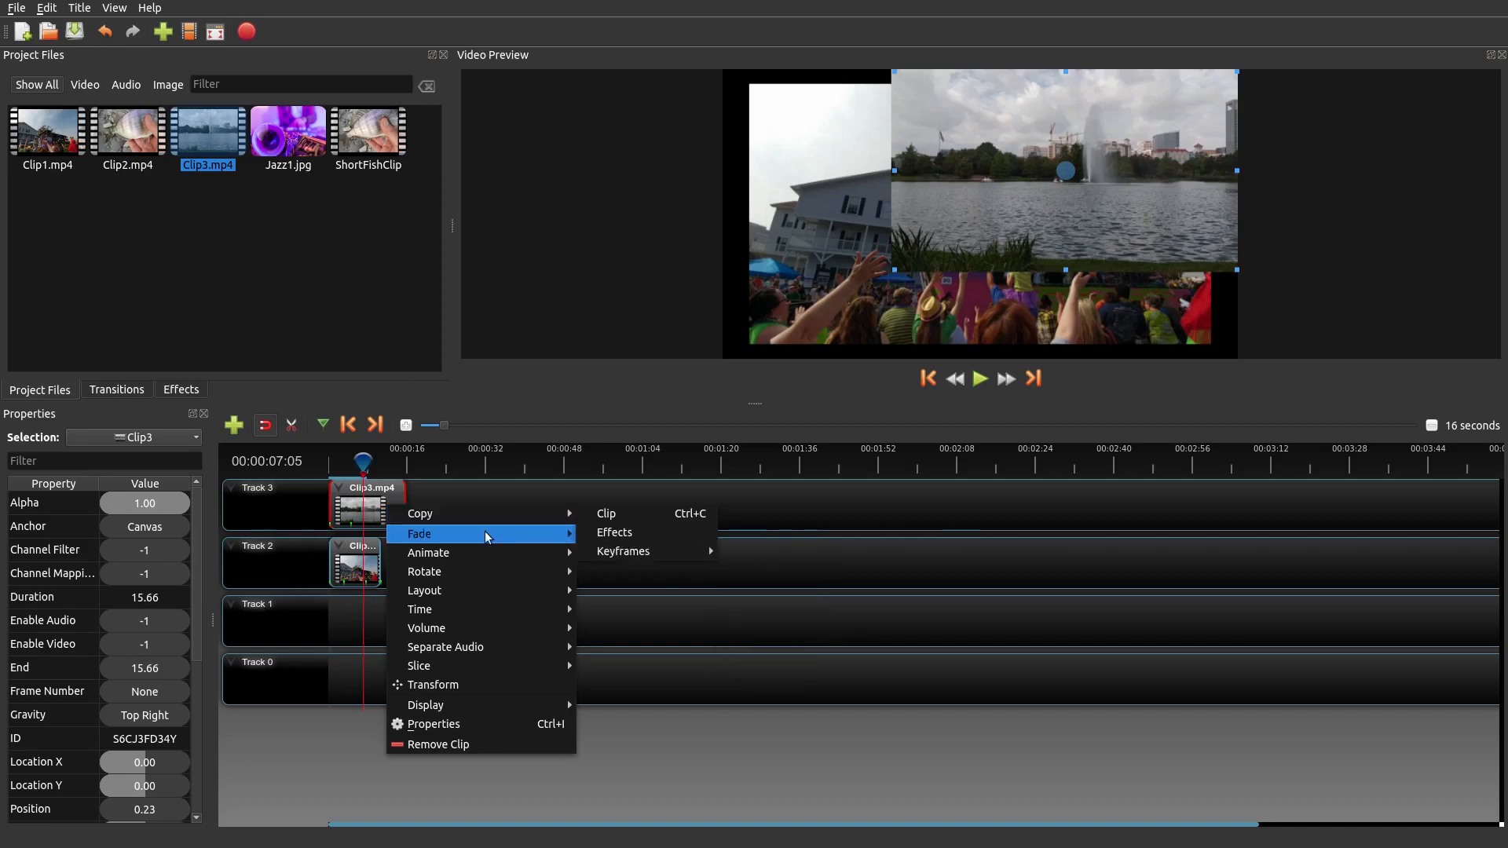
mouse_move(479, 684)
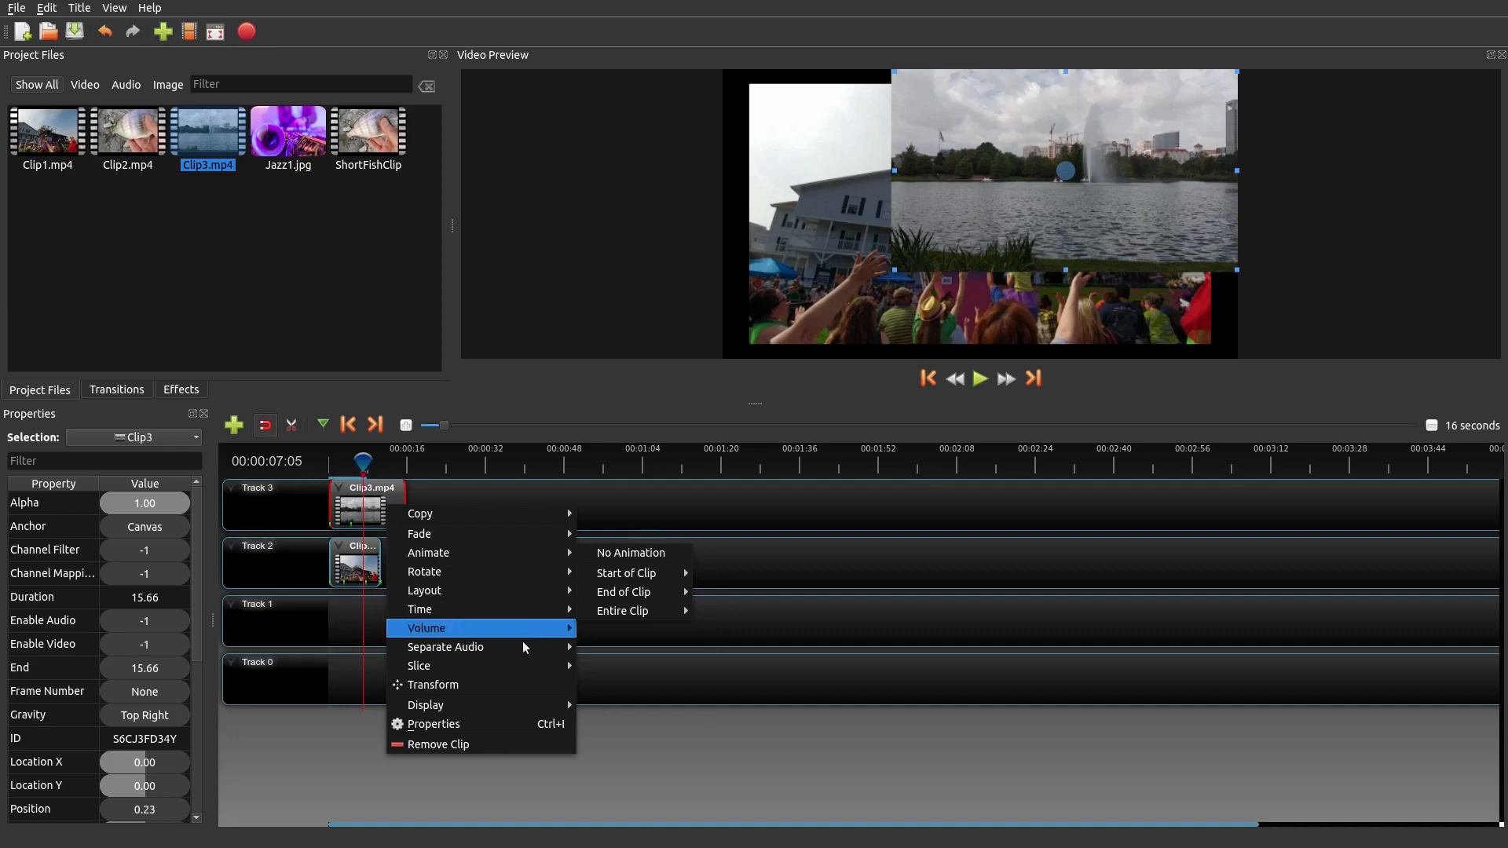
mouse_move(419, 666)
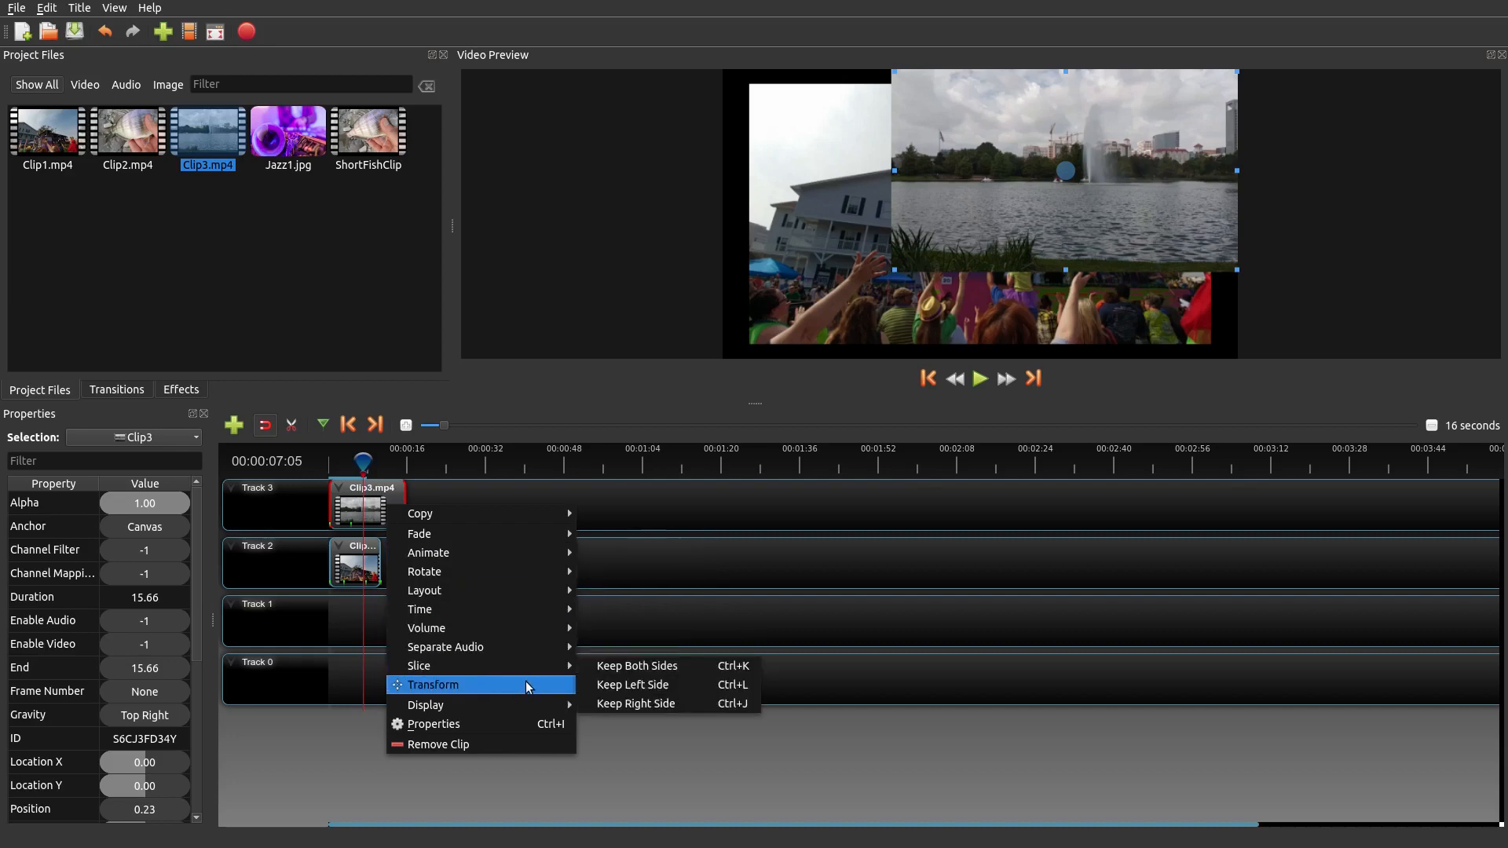
click(763, 753)
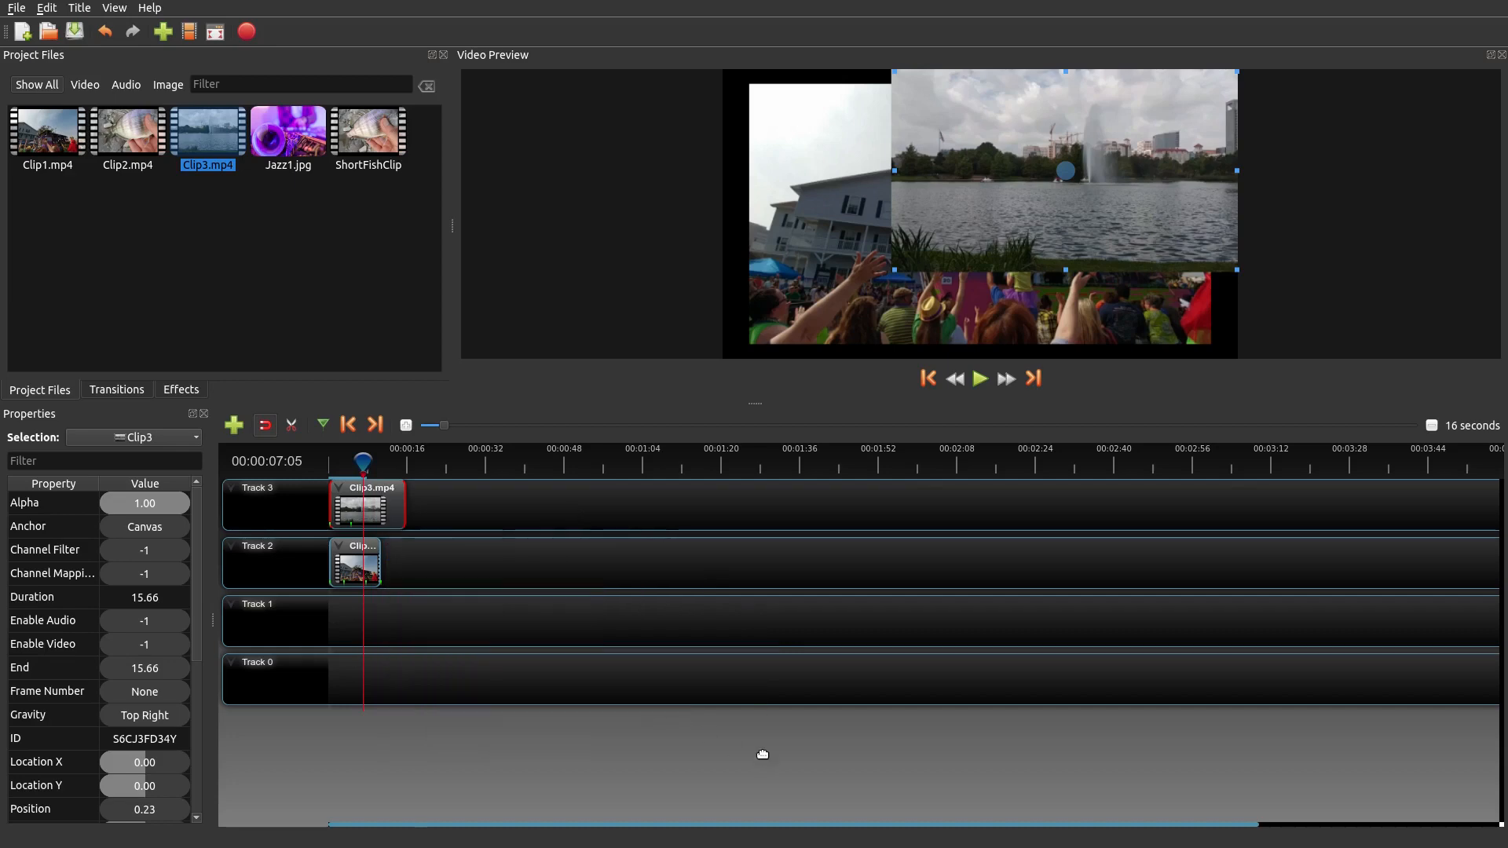
click(385, 288)
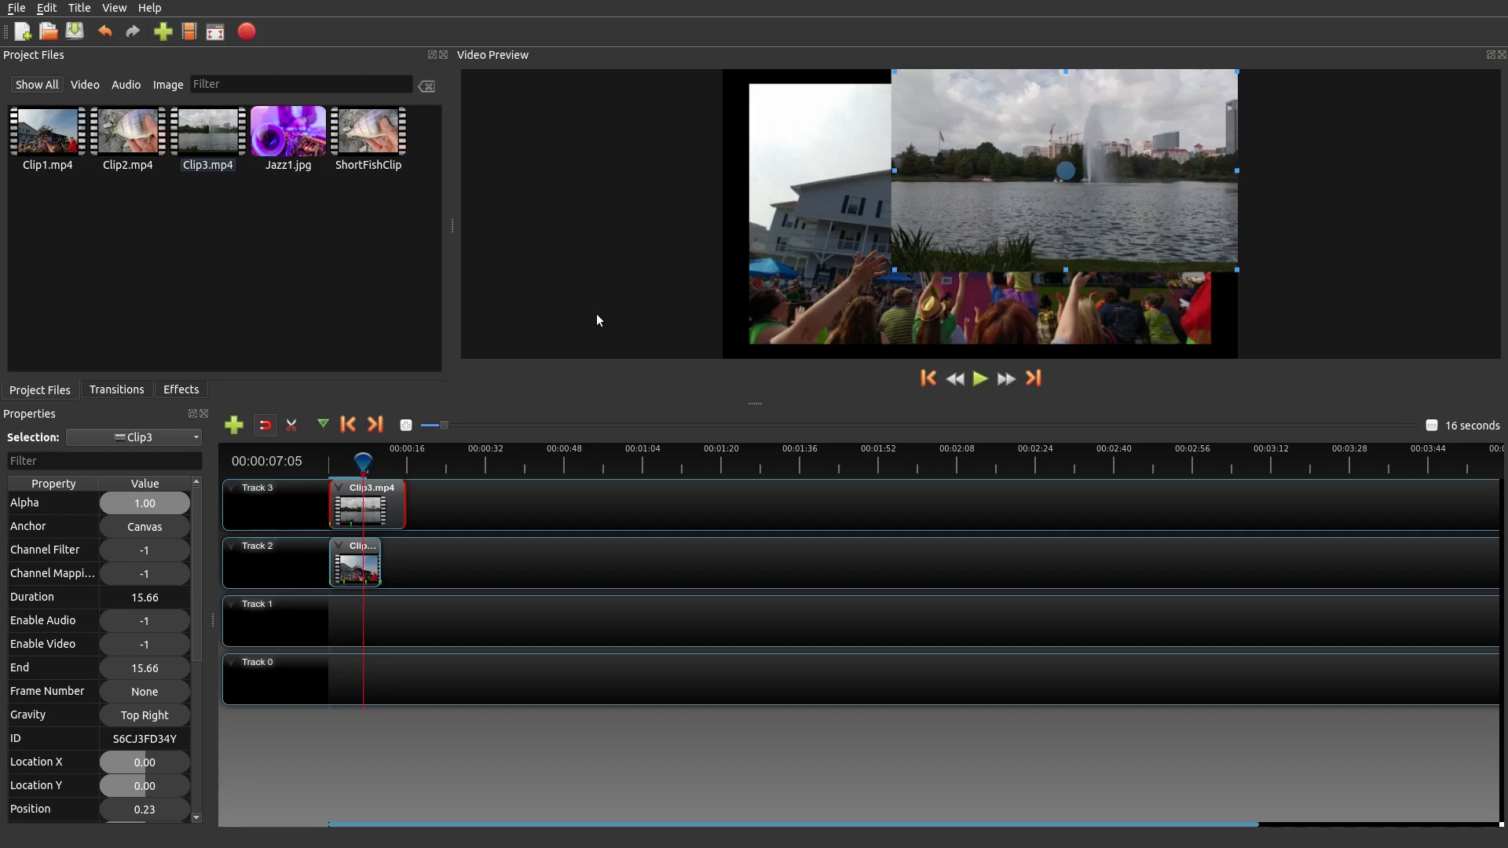
click(115, 389)
scroll(320, 217, down, 3)
scroll(320, 217, down, 3)
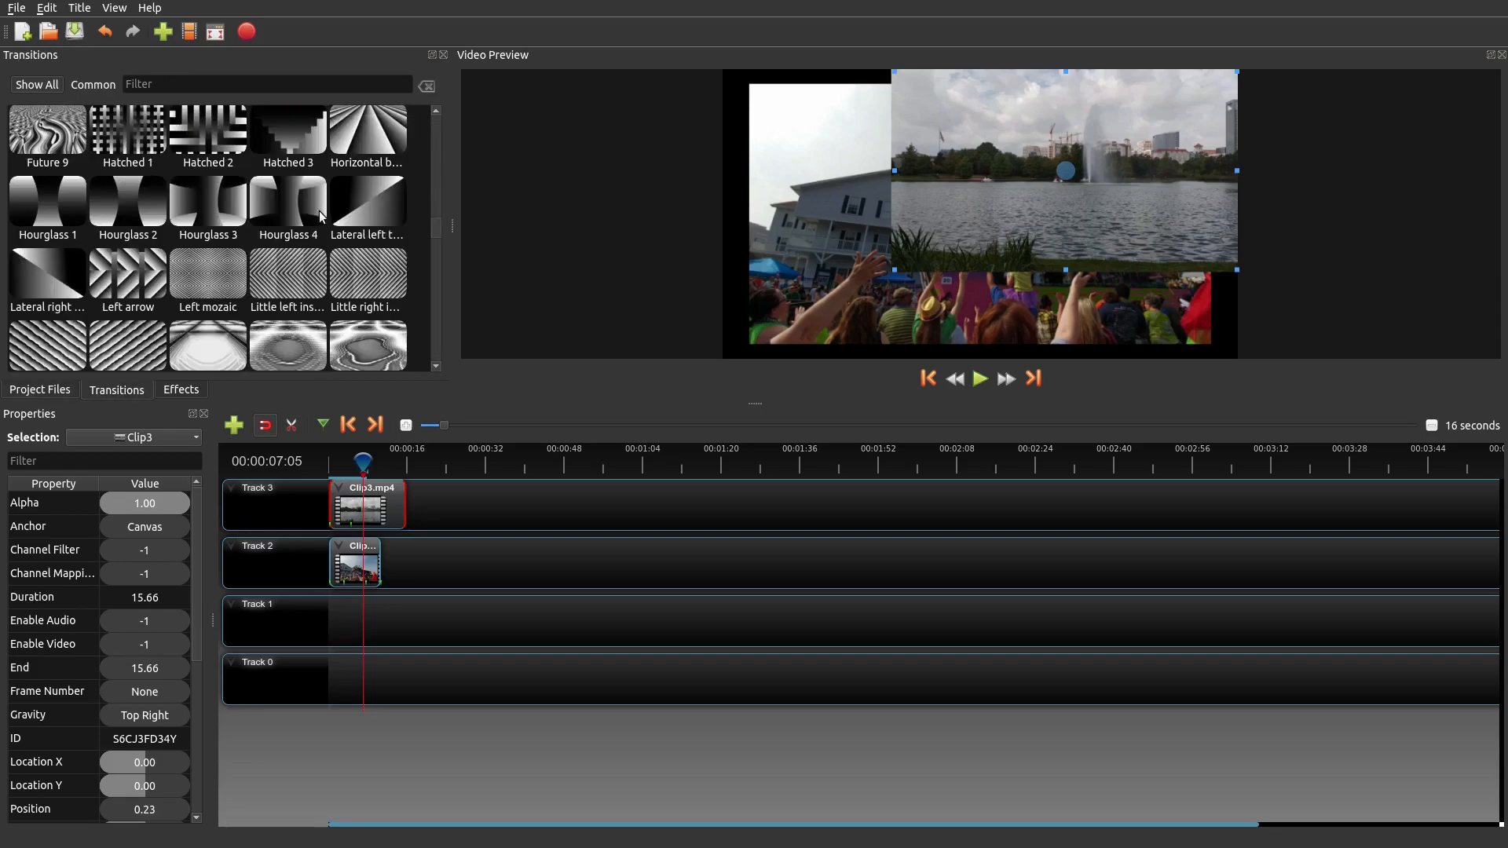
scroll(320, 218, down, 3)
scroll(320, 217, up, 3)
scroll(320, 217, up, 3)
scroll(322, 217, up, 3)
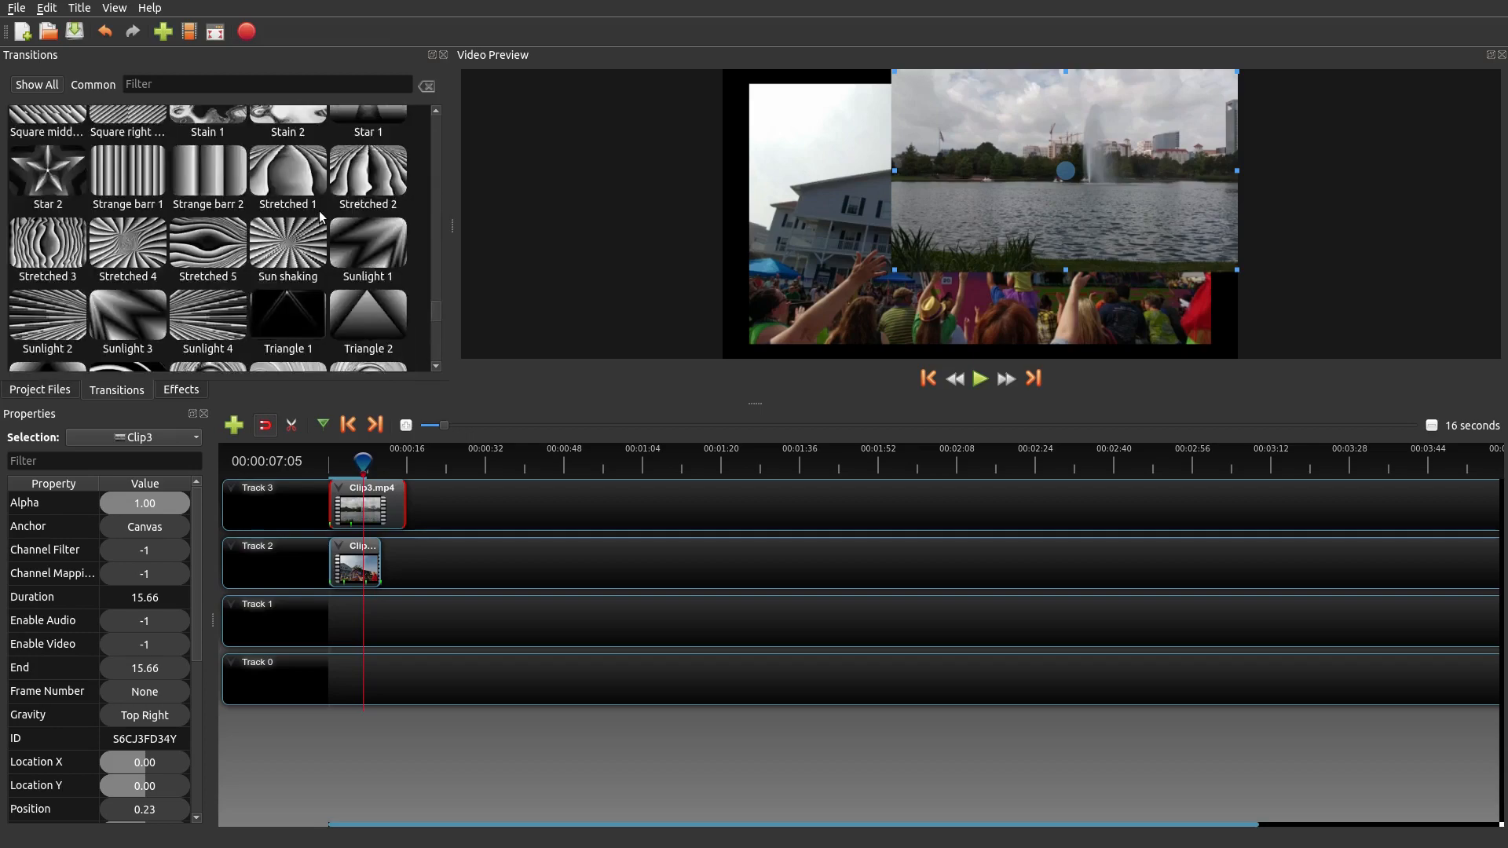
scroll(320, 217, up, 3)
scroll(320, 217, up, 3)
scroll(320, 217, up, 3)
scroll(306, 231, up, 3)
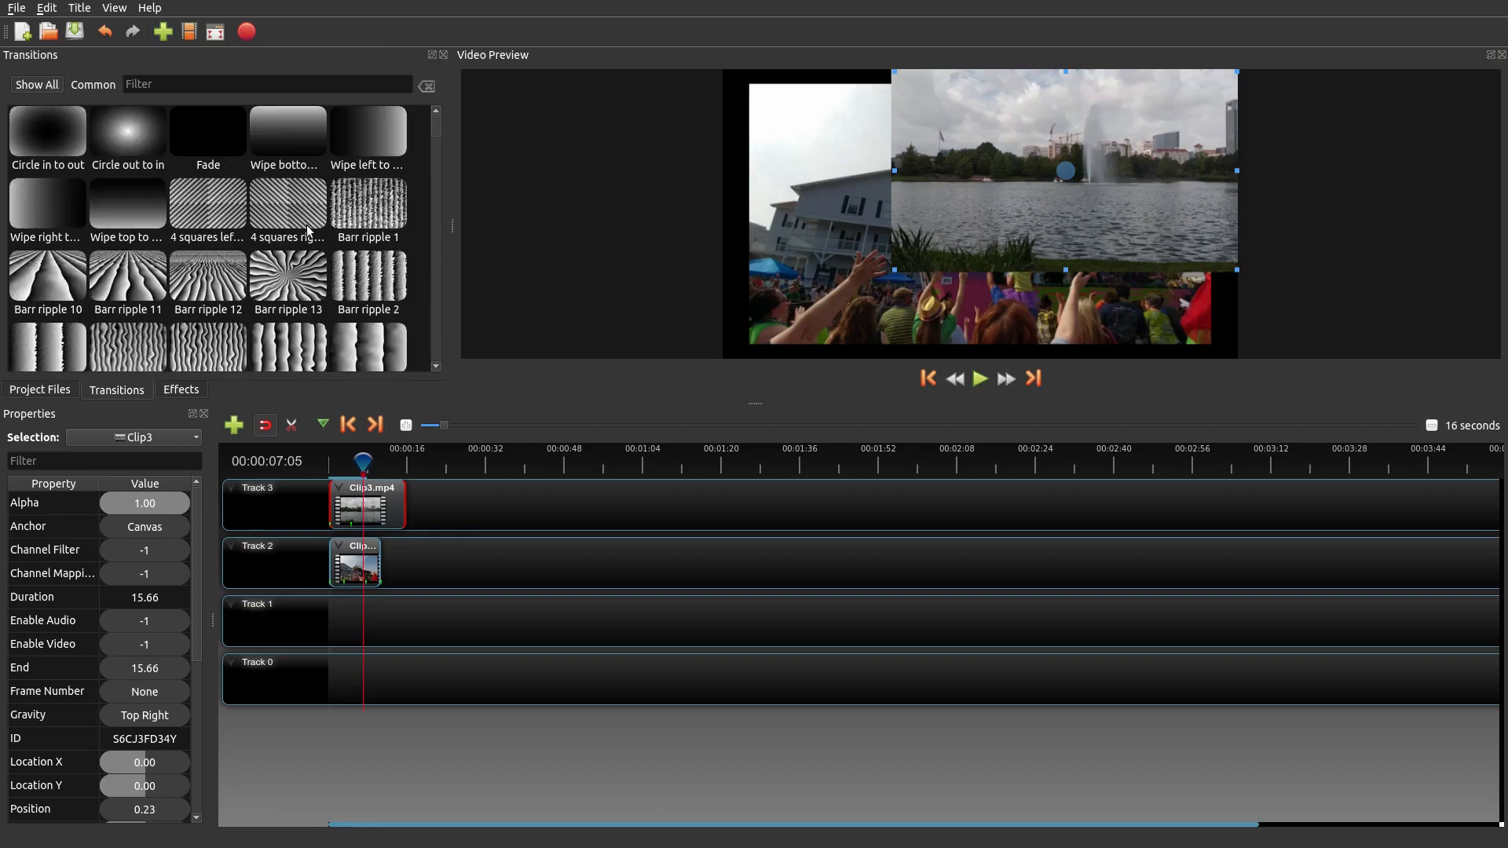
click(182, 390)
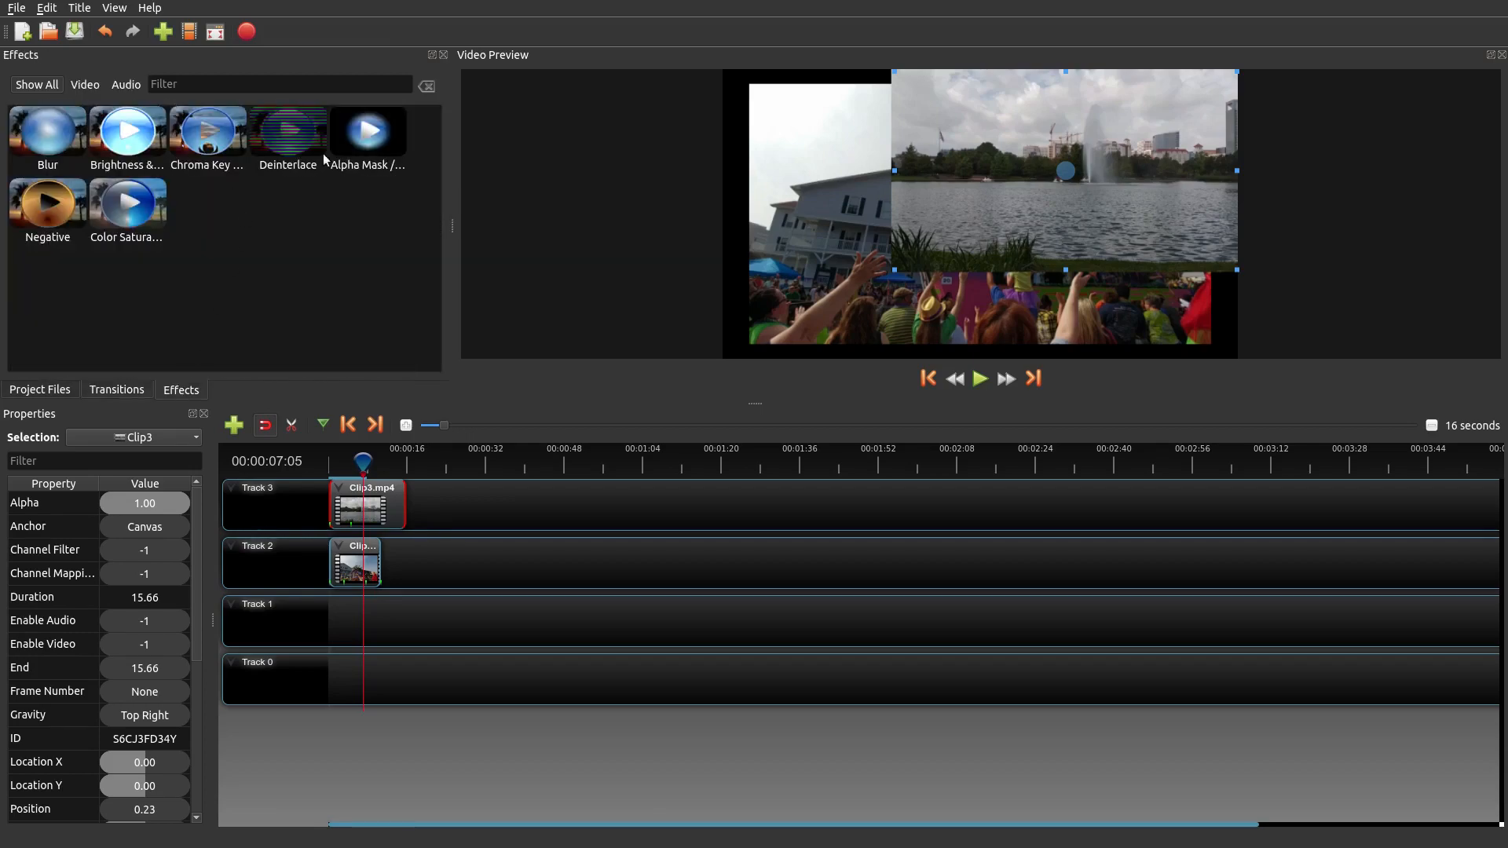
click(116, 388)
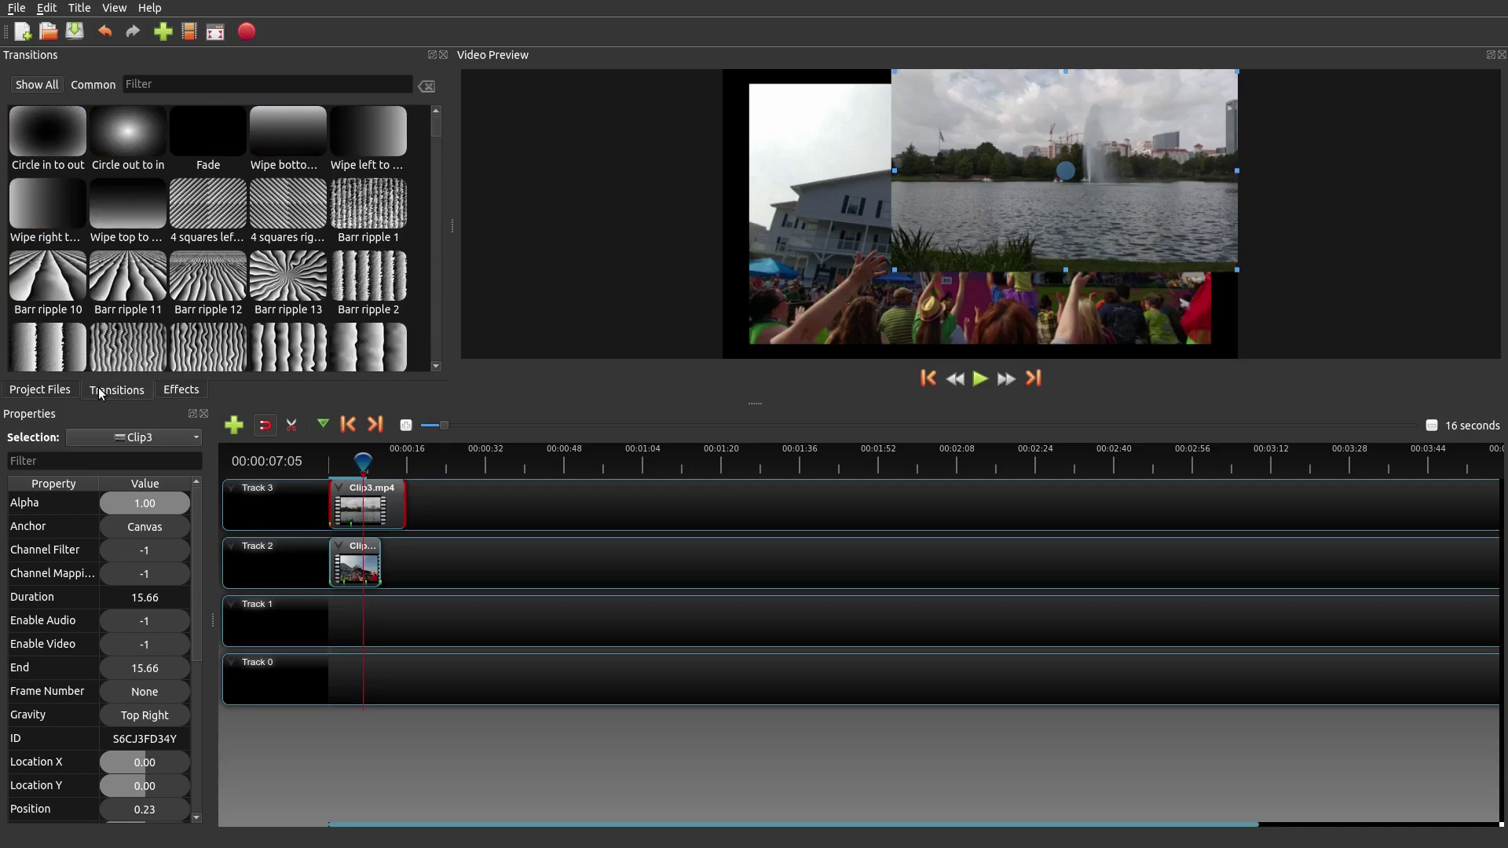
click(39, 389)
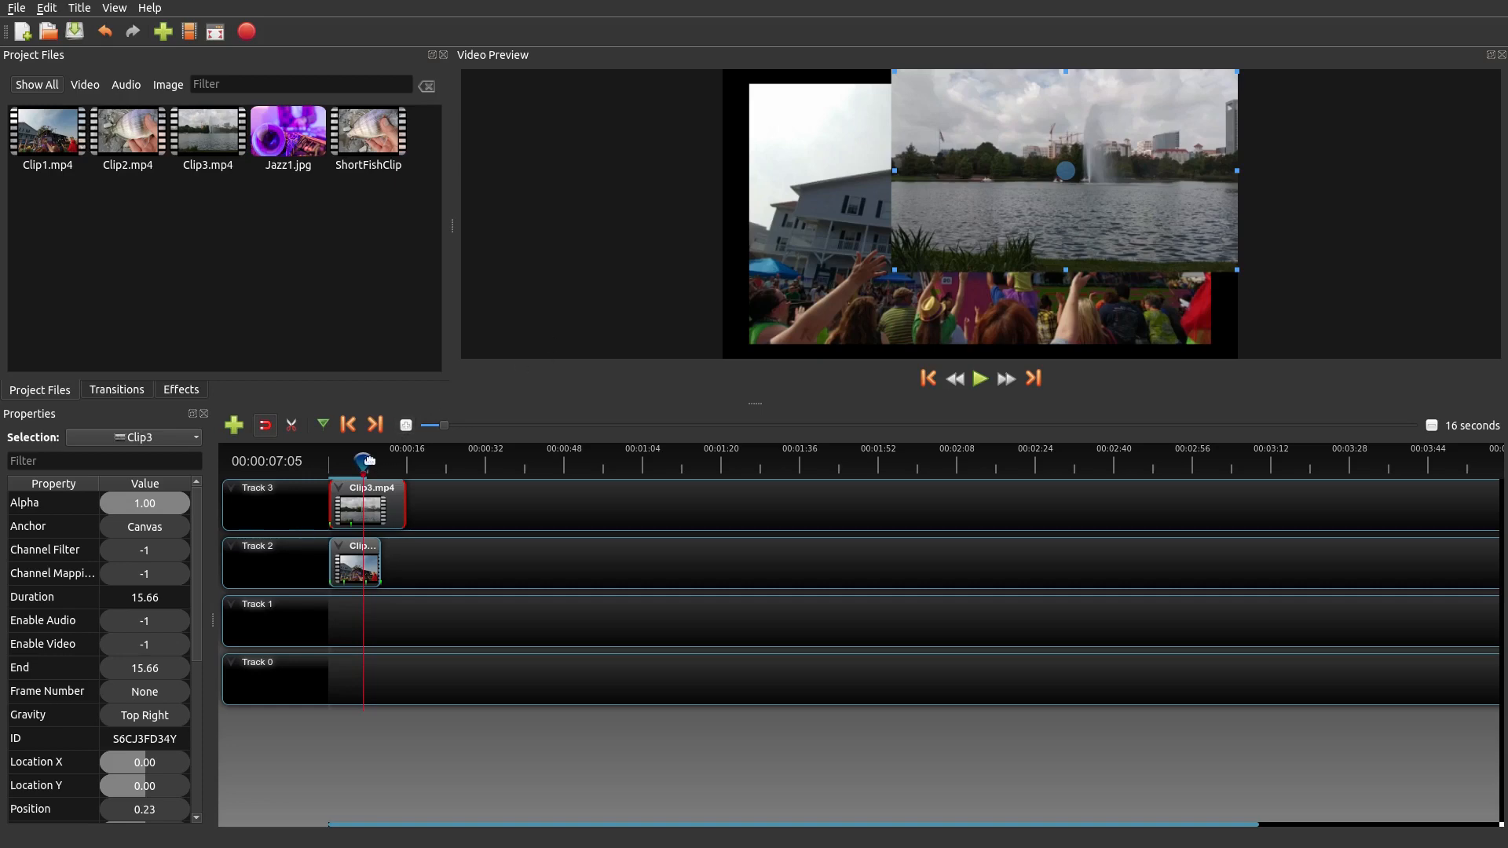
mouse_move(363, 461)
mouse_down()
mouse_move(328, 467)
mouse_move(366, 465)
mouse_up()
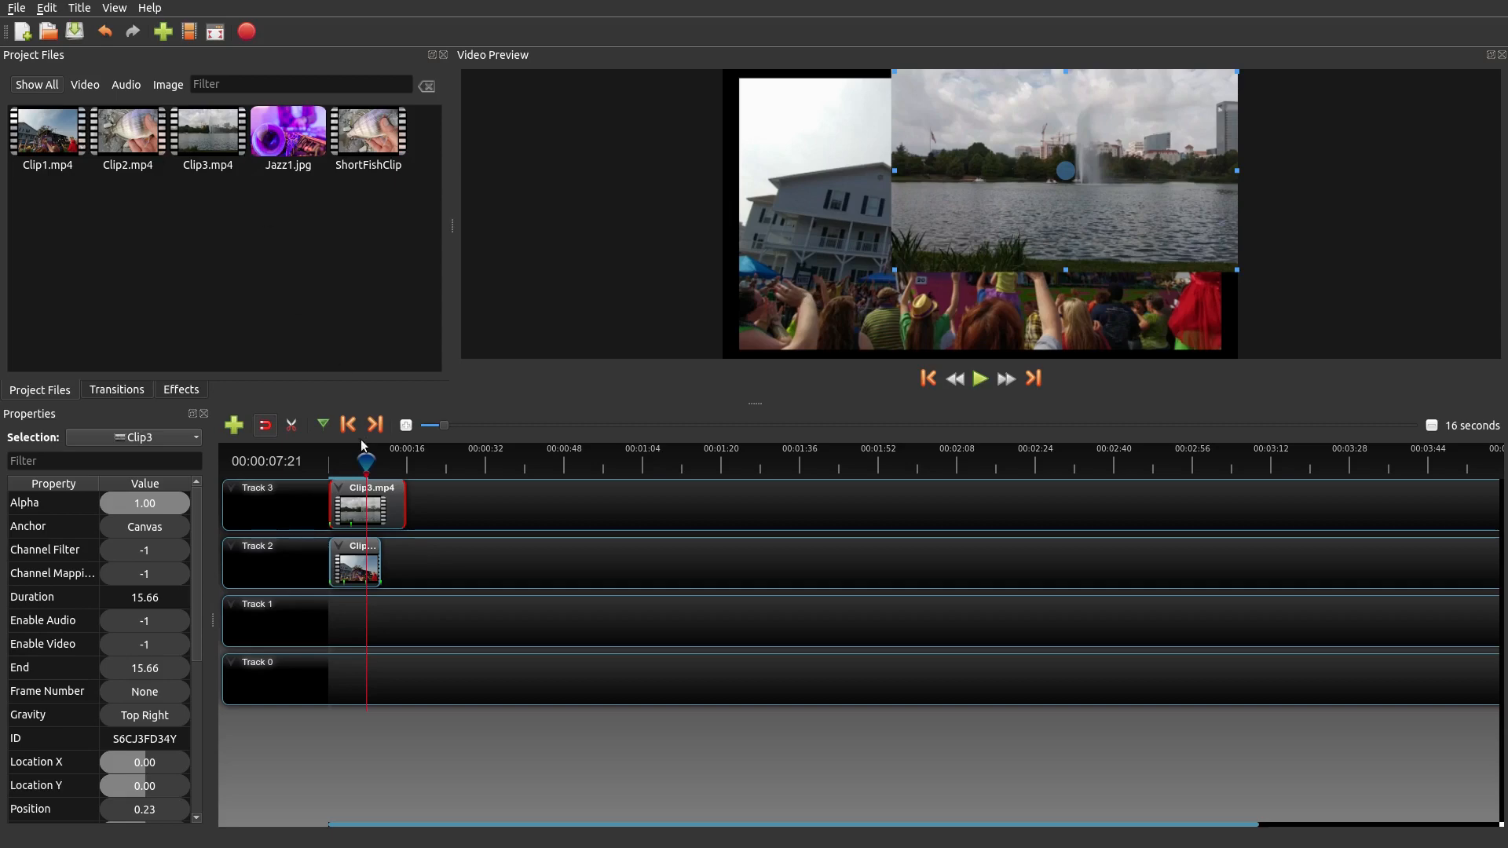
drag(365, 460, 359, 464)
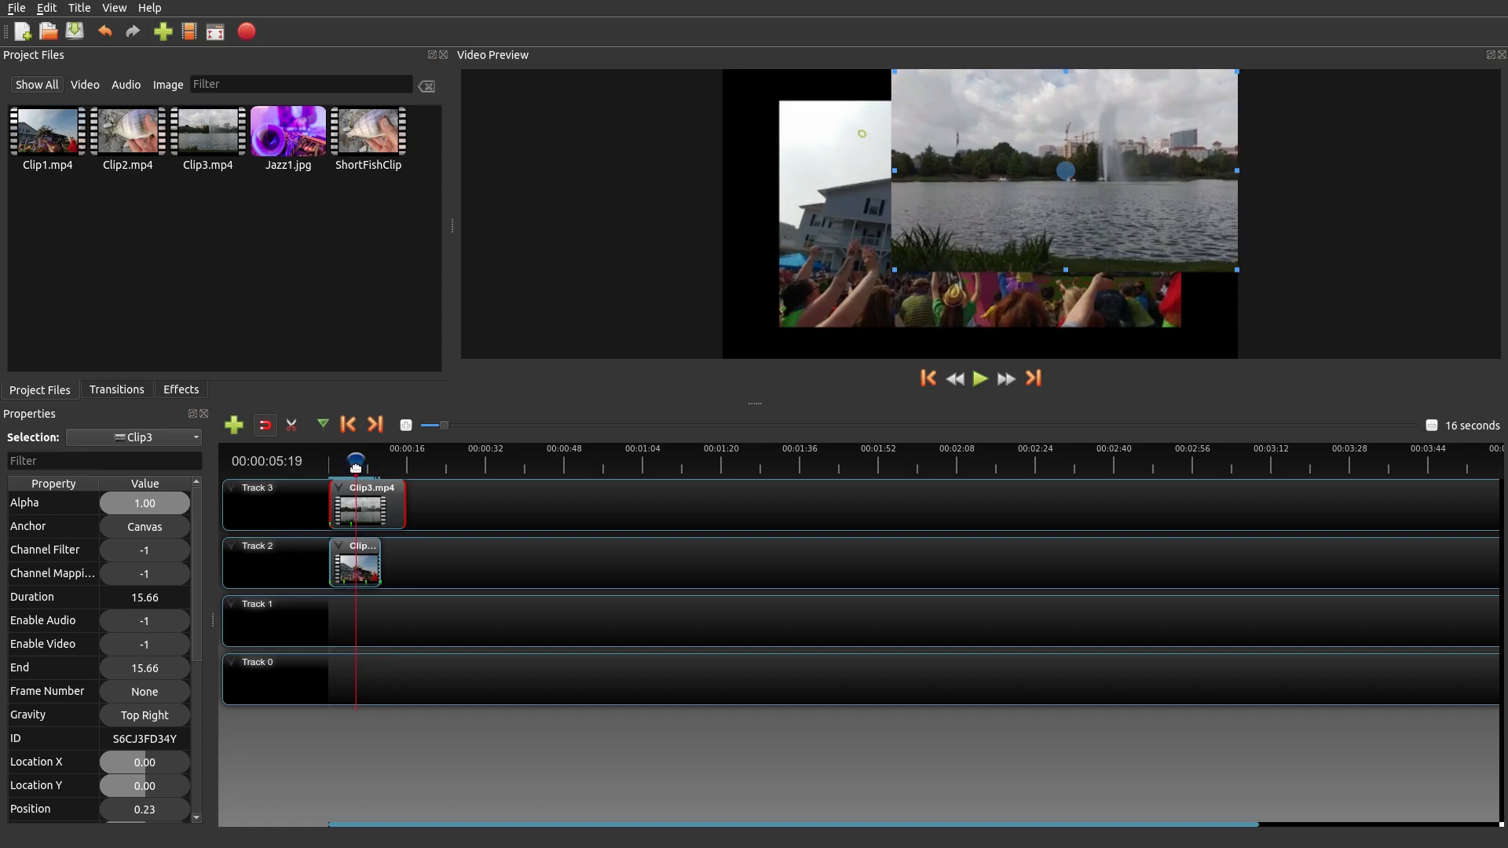